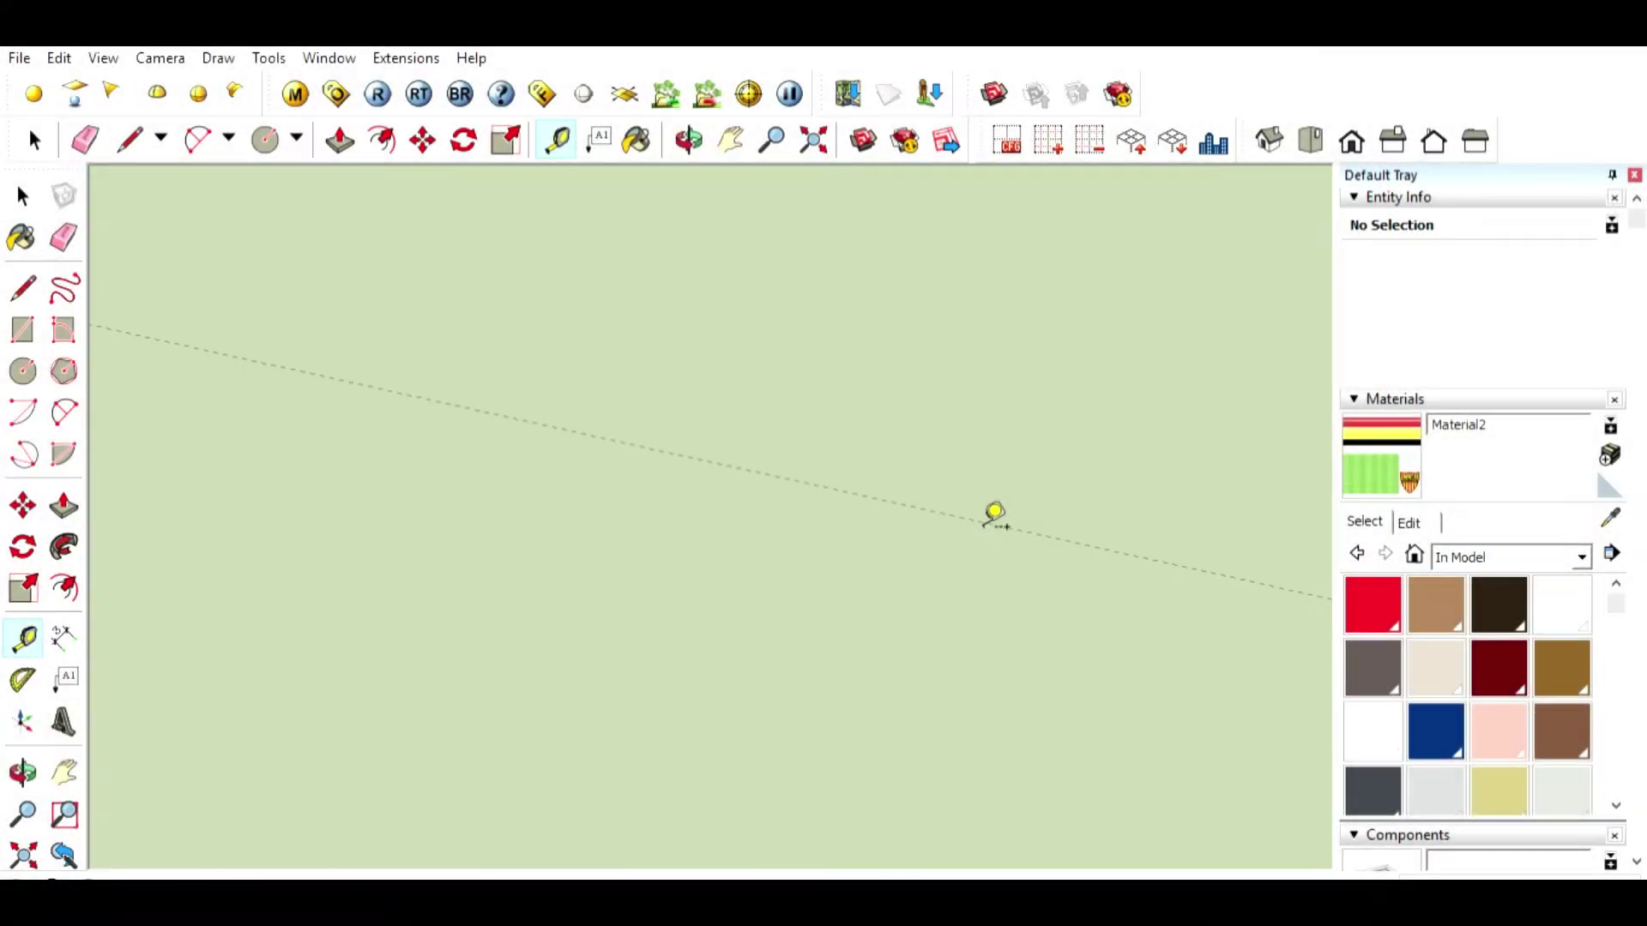
Step: Place Tape Measure guide lines marking the step height and depth from the origin
{"action": "middle_click_drag", "start_coordinate": [995, 515], "coordinate": [887, 560]}
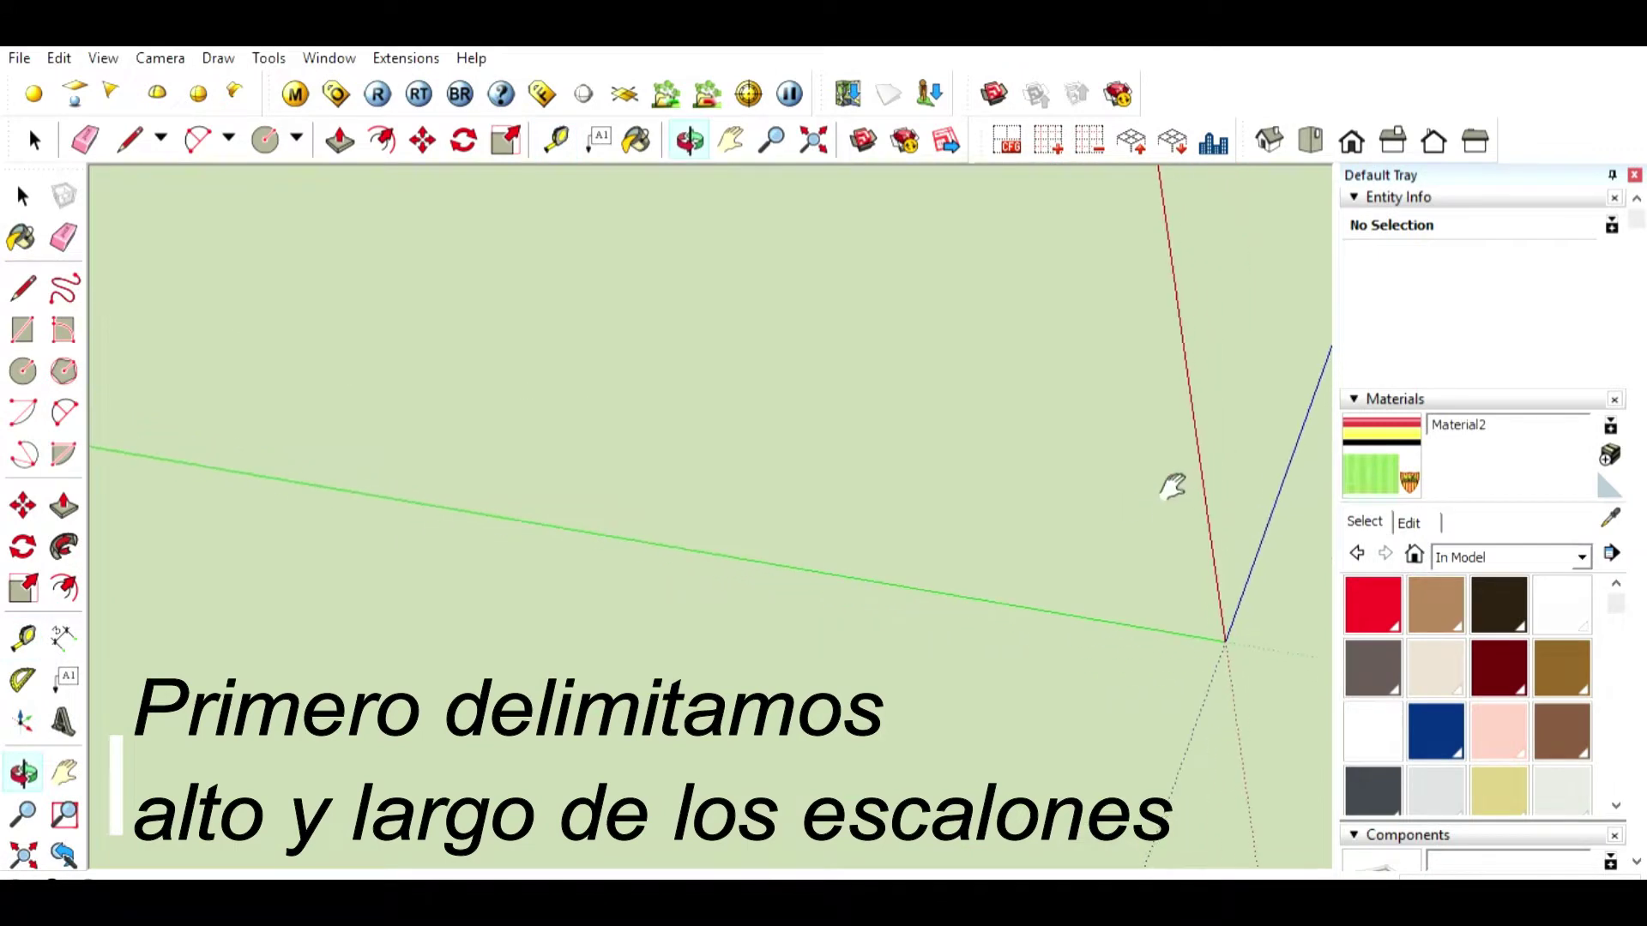
{"action": "mouse_move", "coordinate": [887, 561]}
{"action": "left_mouse_down", "text": "shift"}
{"action": "mouse_move", "coordinate": [924, 426]}
{"action": "mouse_move", "coordinate": [975, 409]}
{"action": "mouse_move", "coordinate": [974, 514]}
{"action": "mouse_move", "coordinate": [928, 464]}
{"action": "left_mouse_up", "text": "shift"}
{"action": "middle_click_drag", "start_coordinate": [928, 463], "coordinate": [985, 661]}
{"action": "left_click", "coordinate": [982, 682]}
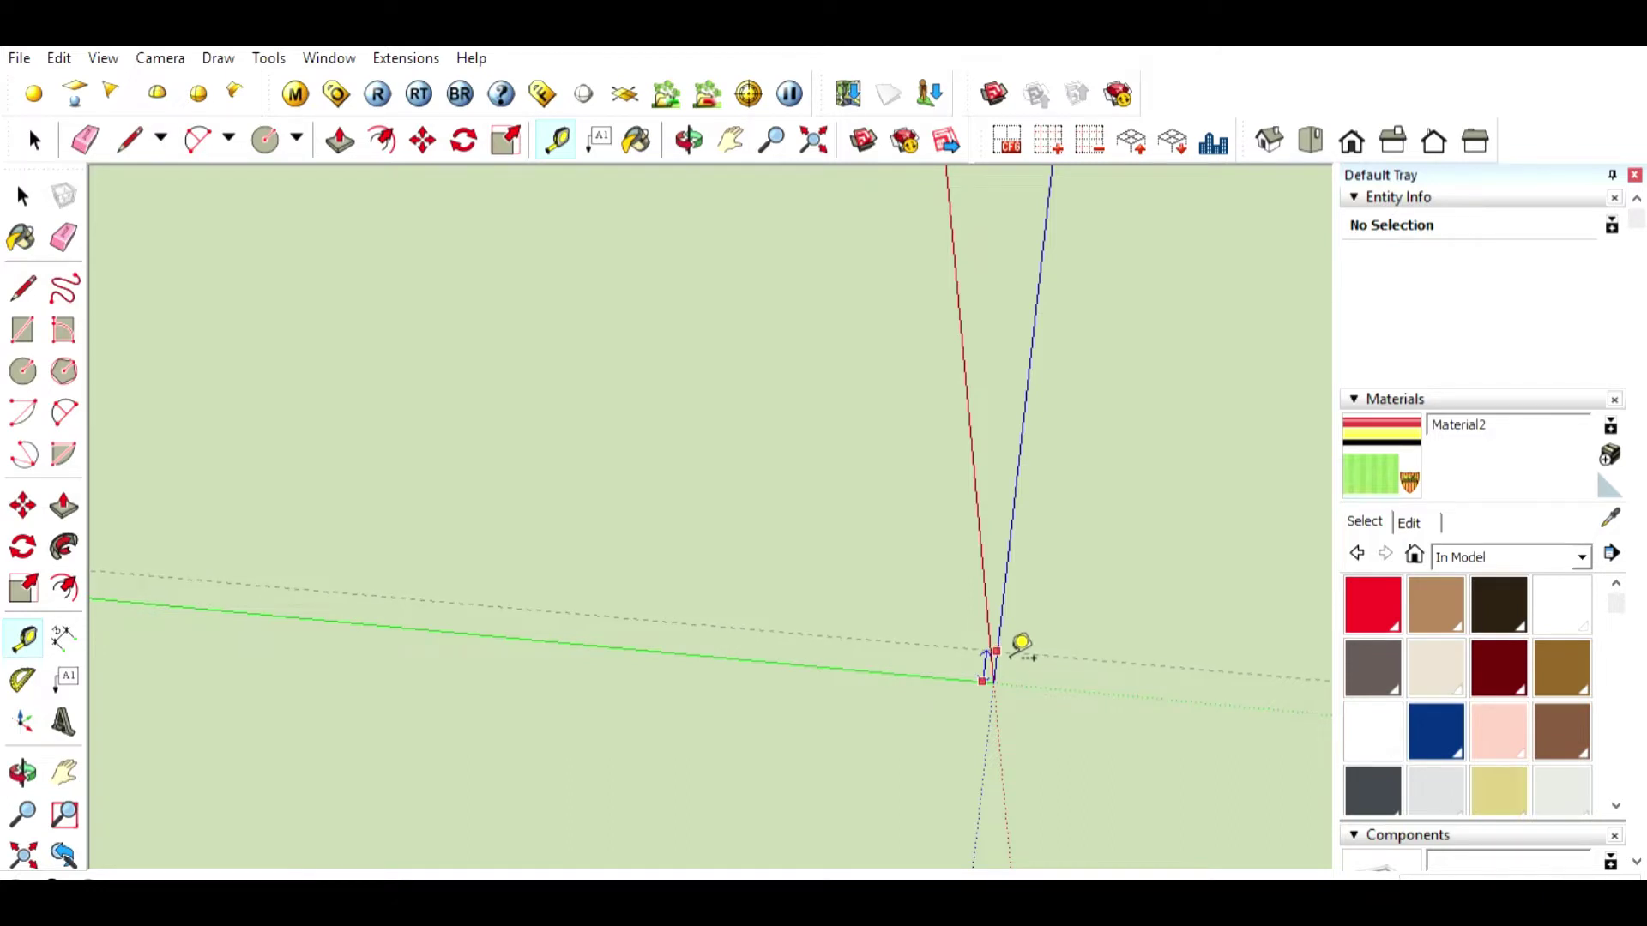
Step: Draw the riser and tread edges along the guides as an L-shaped step outline
{"action": "mouse_move", "coordinate": [1027, 678]}
{"action": "middle_mouse_down"}
{"action": "mouse_move", "coordinate": [1004, 636]}
{"action": "mouse_move", "coordinate": [1038, 570]}
{"action": "mouse_move", "coordinate": [986, 317]}
{"action": "middle_mouse_up"}
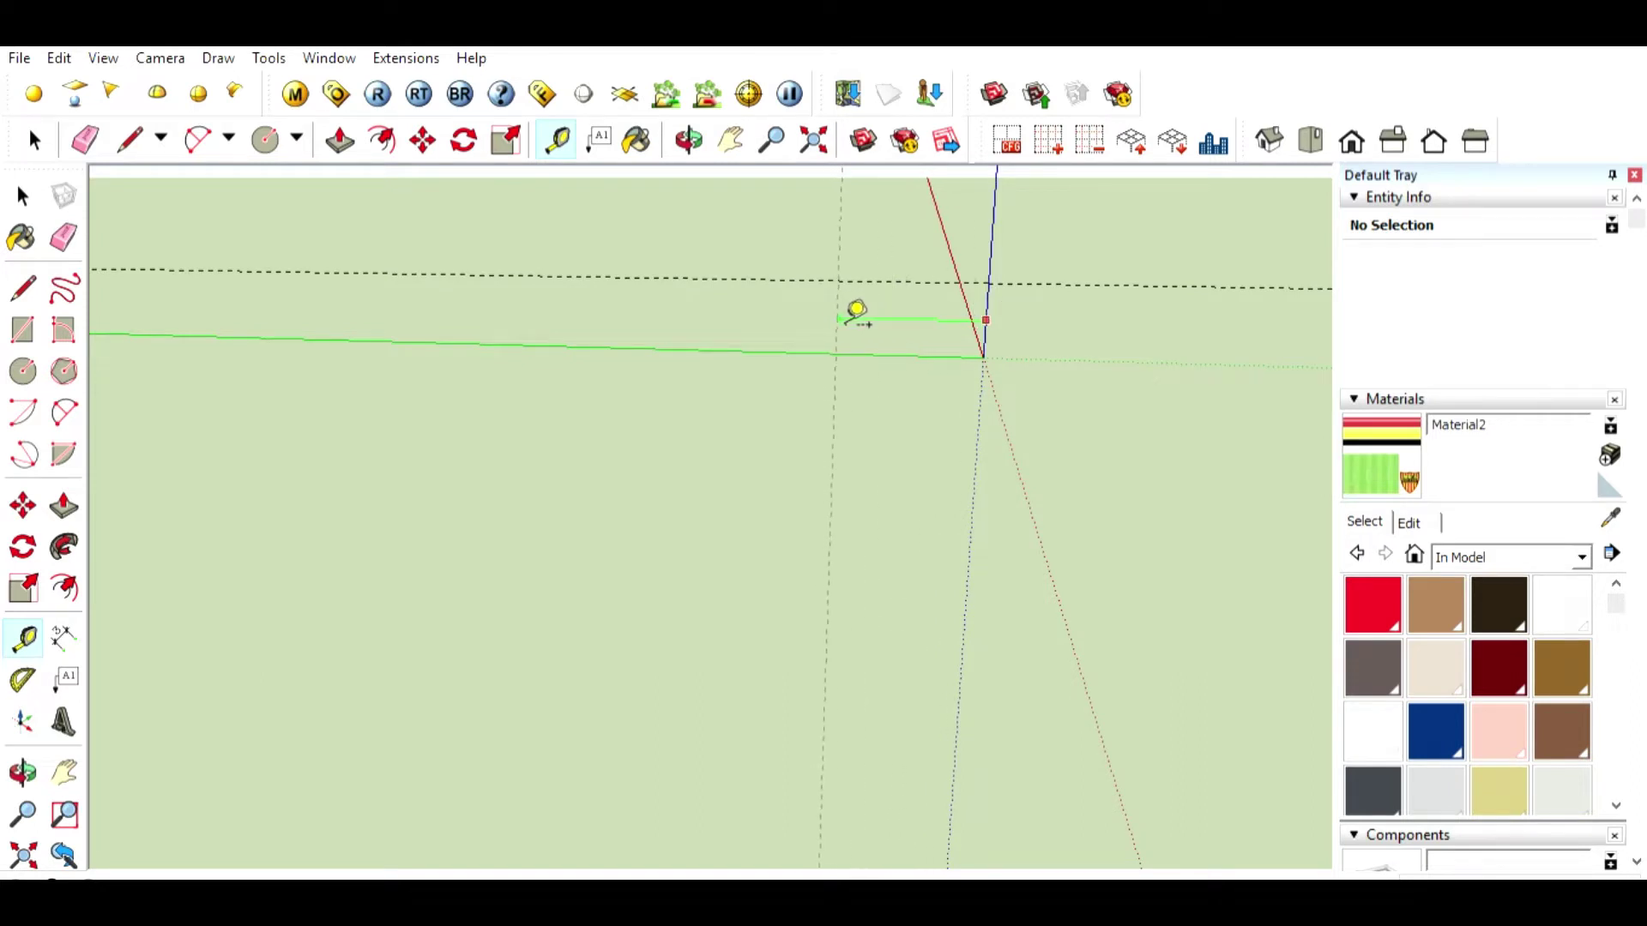
{"action": "middle_click_drag", "start_coordinate": [1023, 313], "coordinate": [1033, 335]}
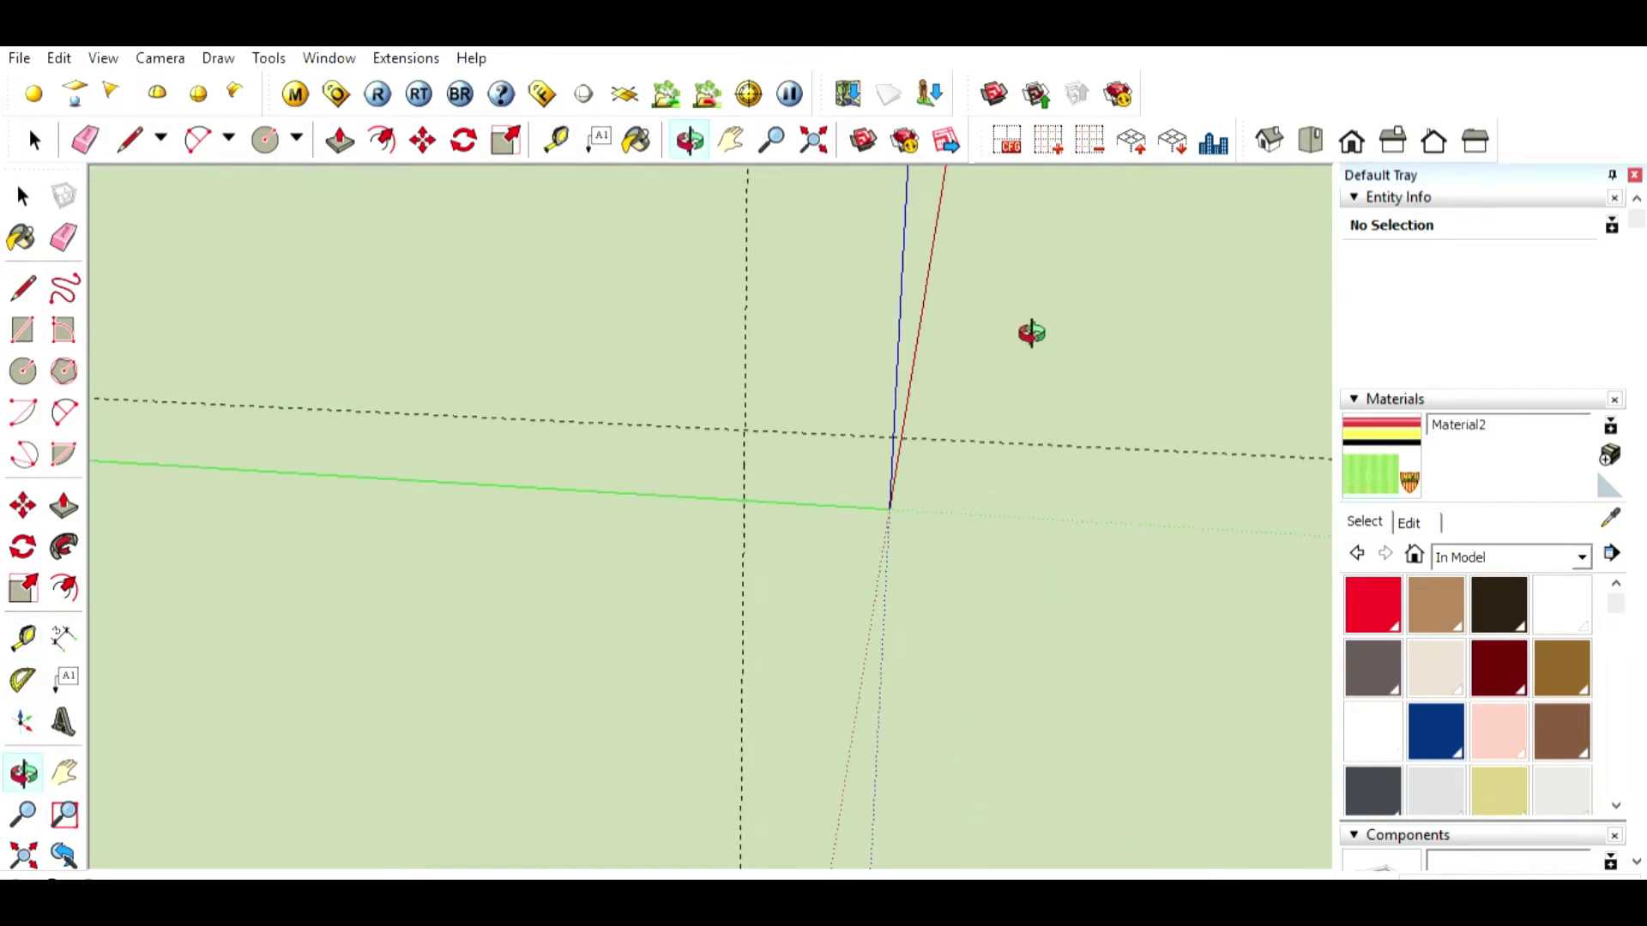
{"action": "left_click", "coordinate": [125, 141]}
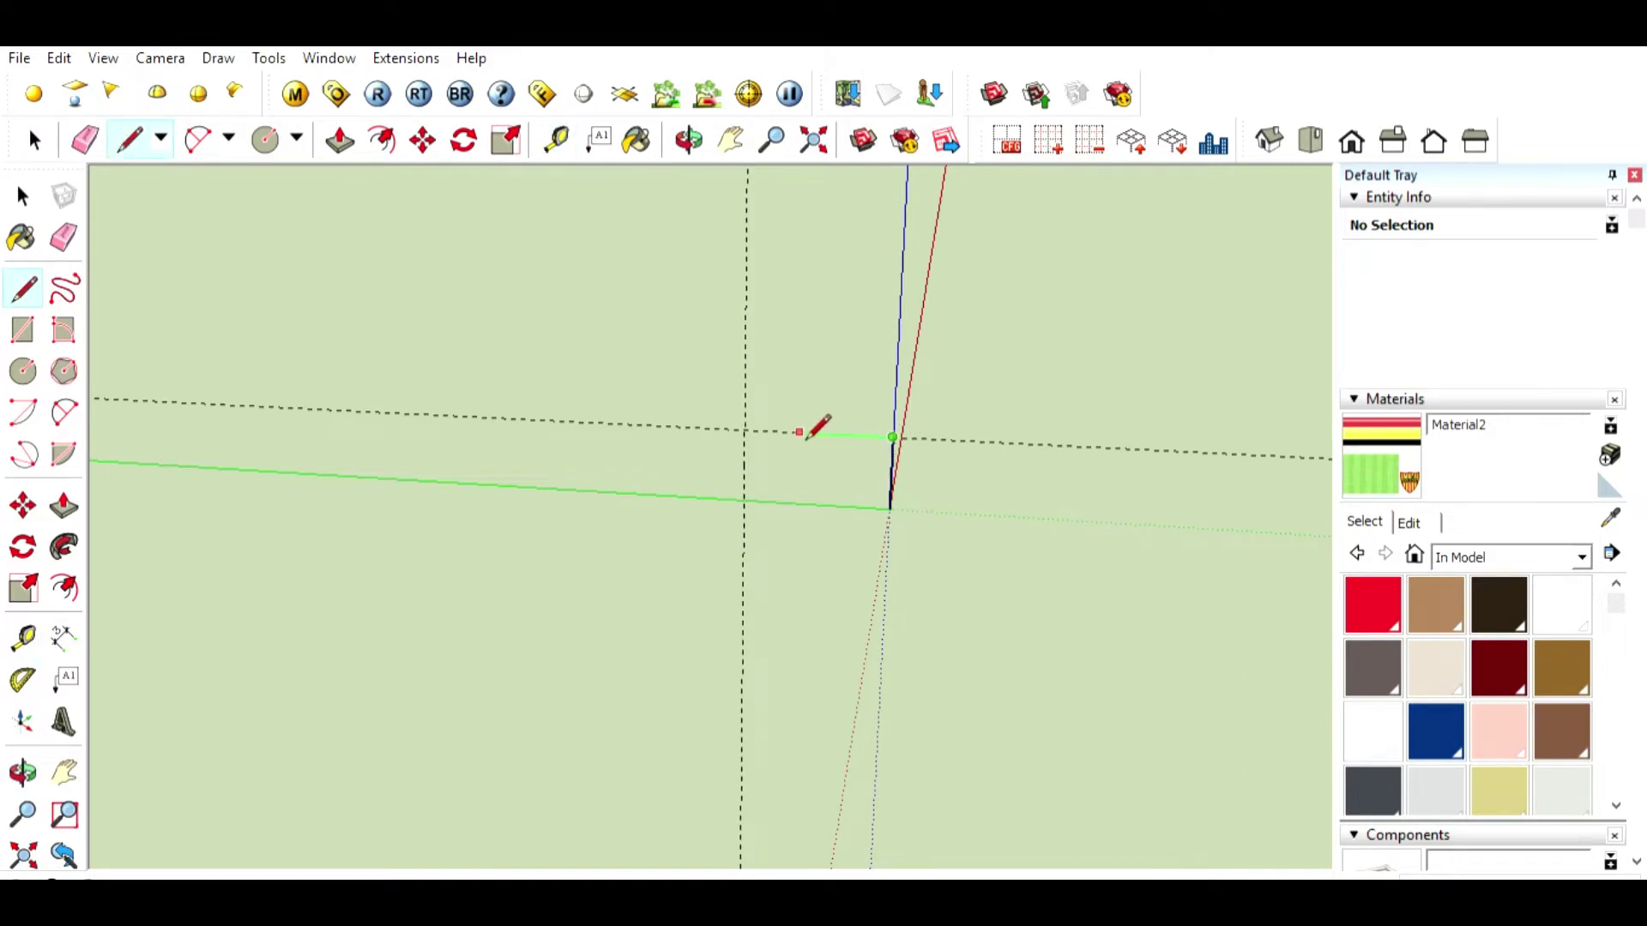
{"action": "left_click", "coordinate": [744, 430]}
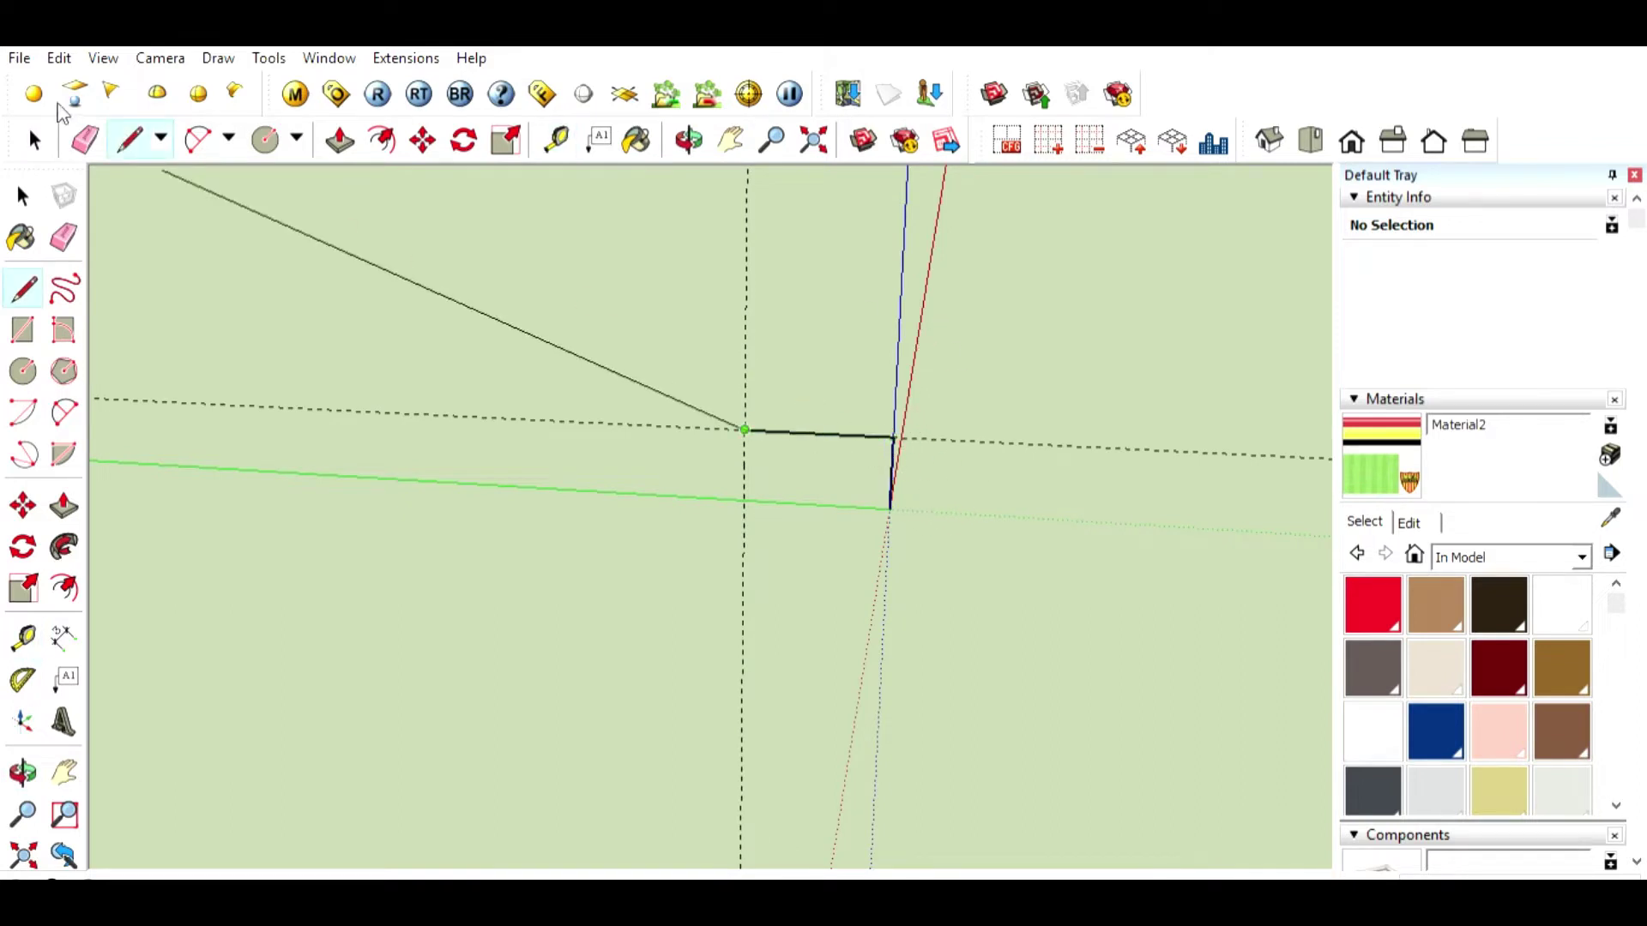
{"action": "key", "text": "space"}
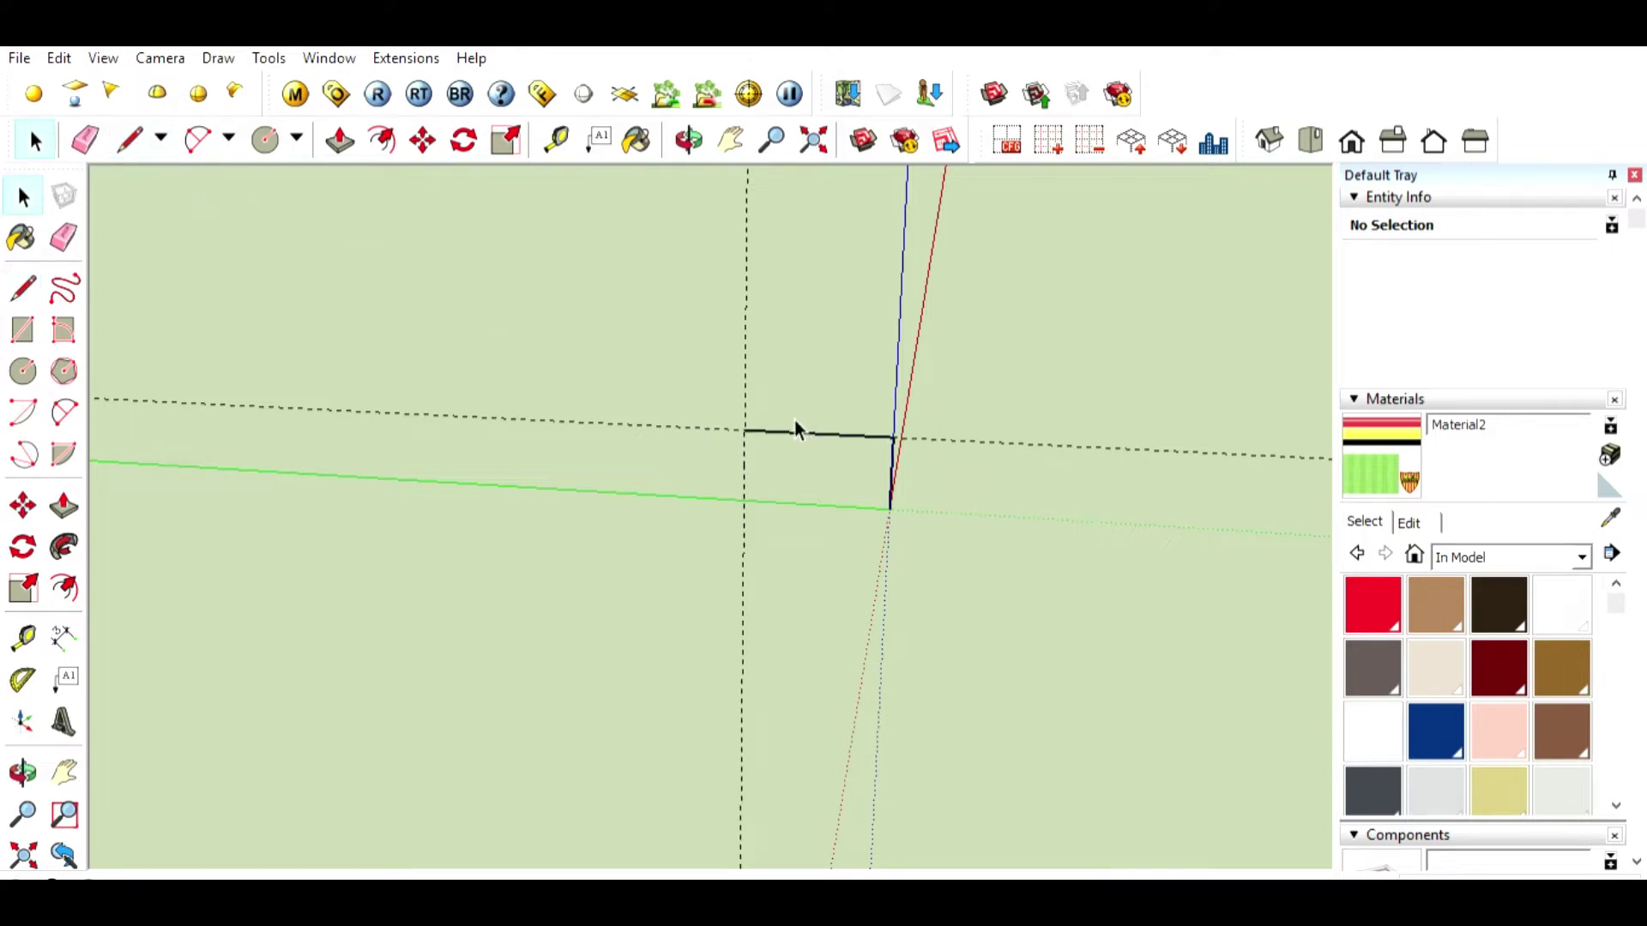
Step: Copy the riser-and-tread edges end to end repeatedly, stacking steps upward into a staircase profile
{"action": "left_click", "coordinate": [795, 431]}
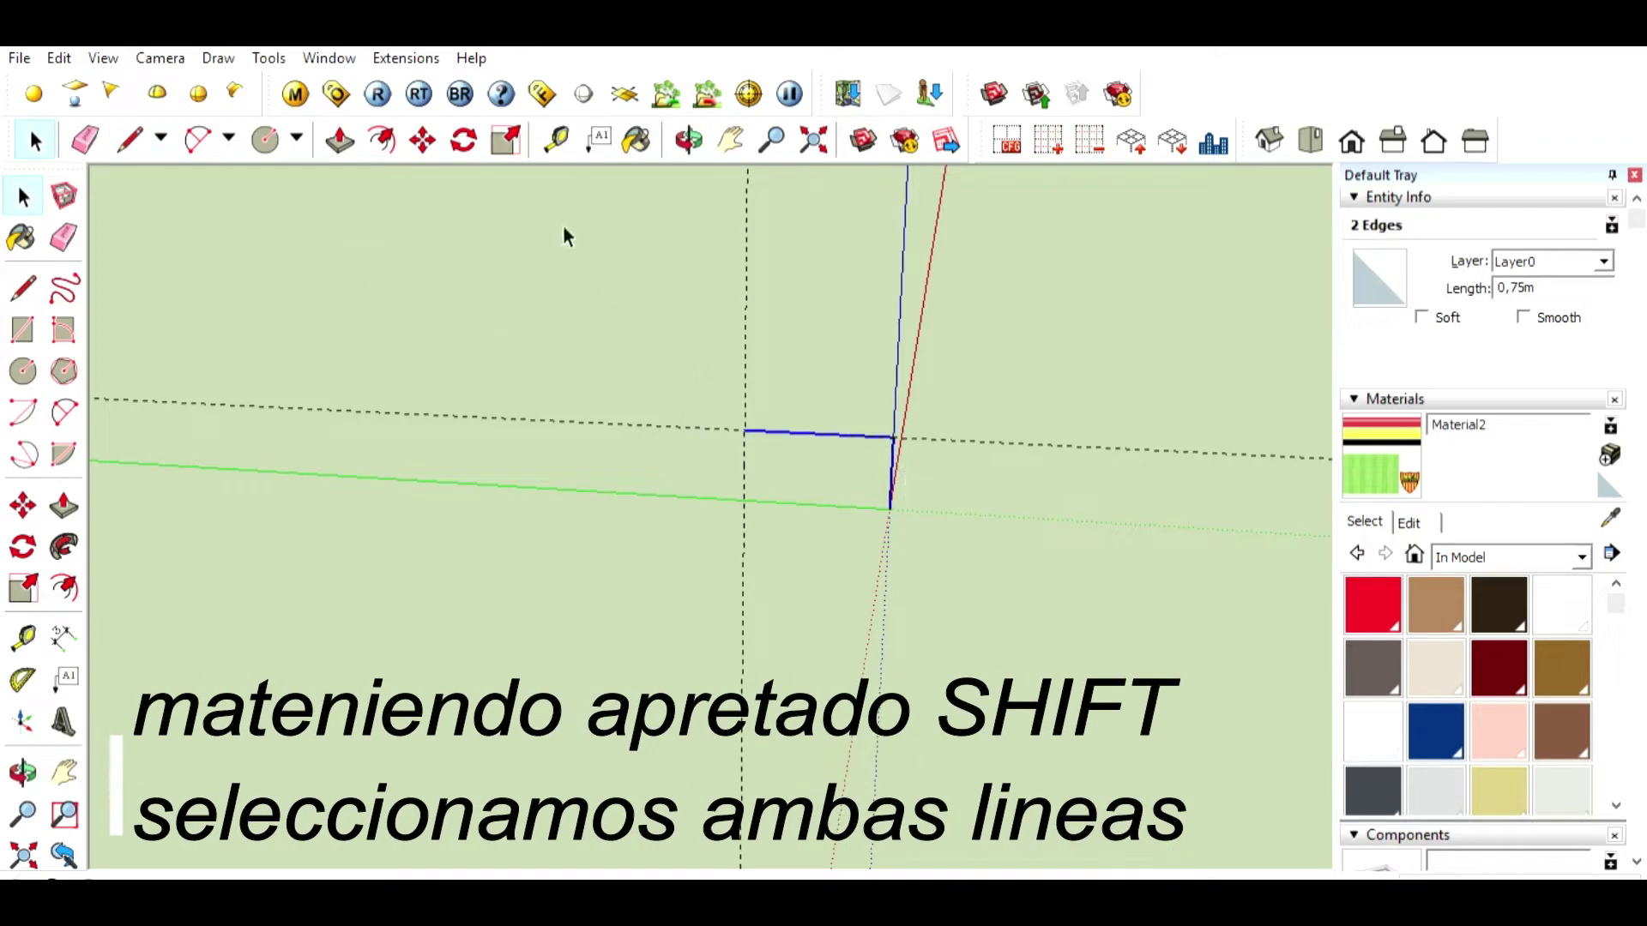
{"action": "left_click", "coordinate": [427, 140]}
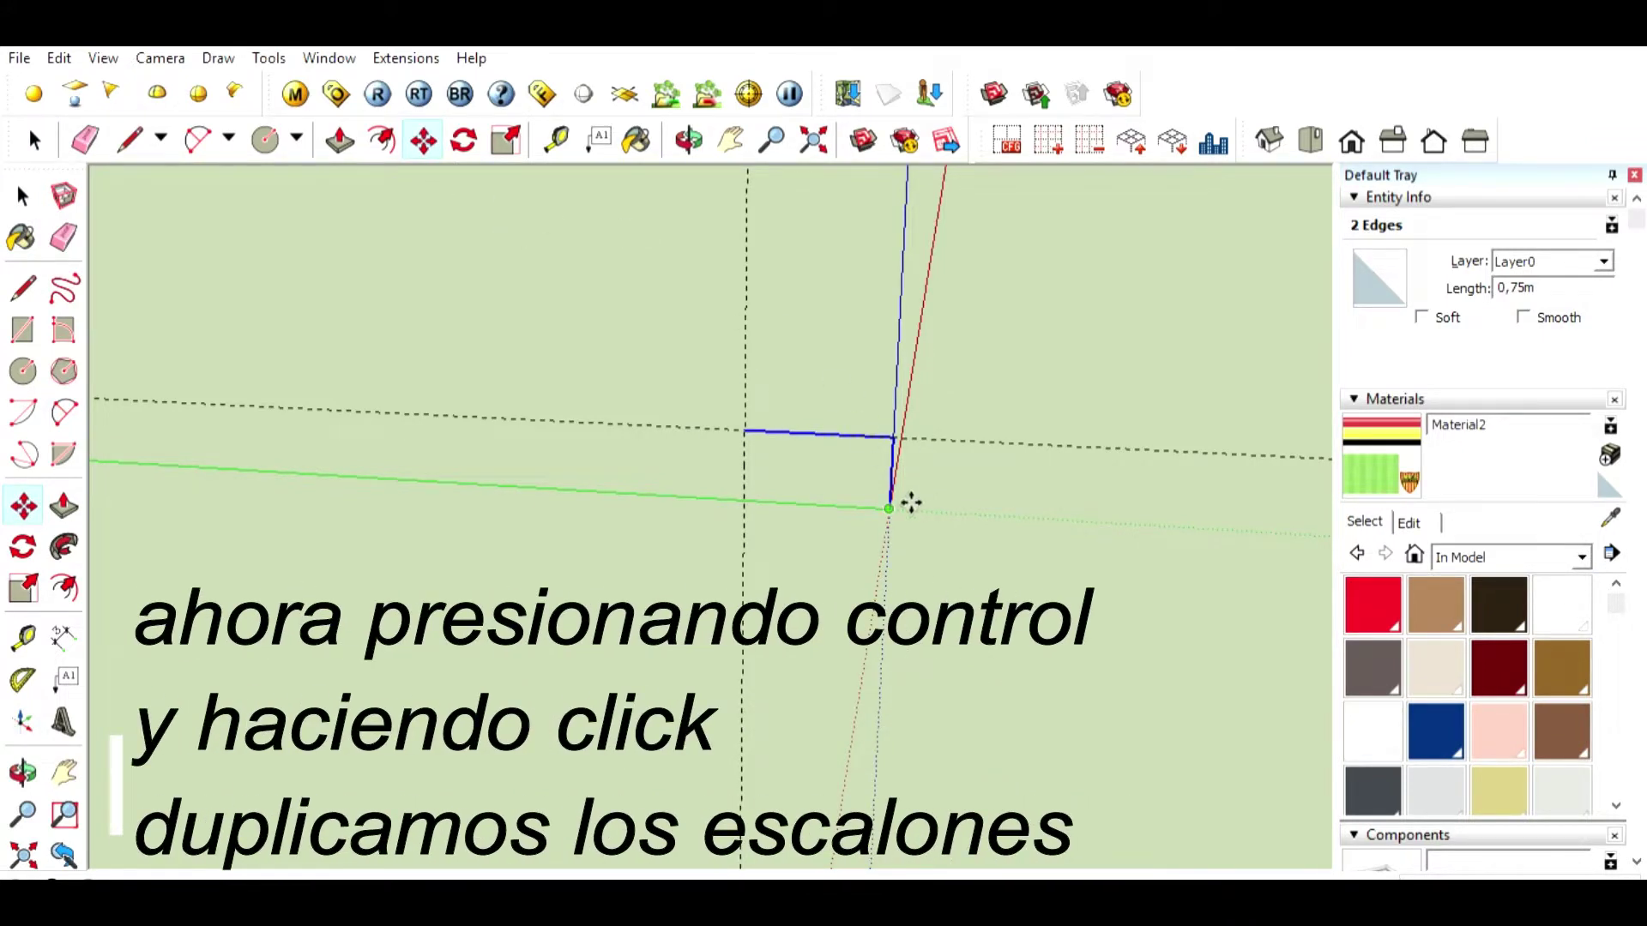
{"action": "left_click", "coordinate": [769, 433], "text": "ctrl"}
{"action": "middle_click_drag", "start_coordinate": [625, 349], "coordinate": [854, 511]}
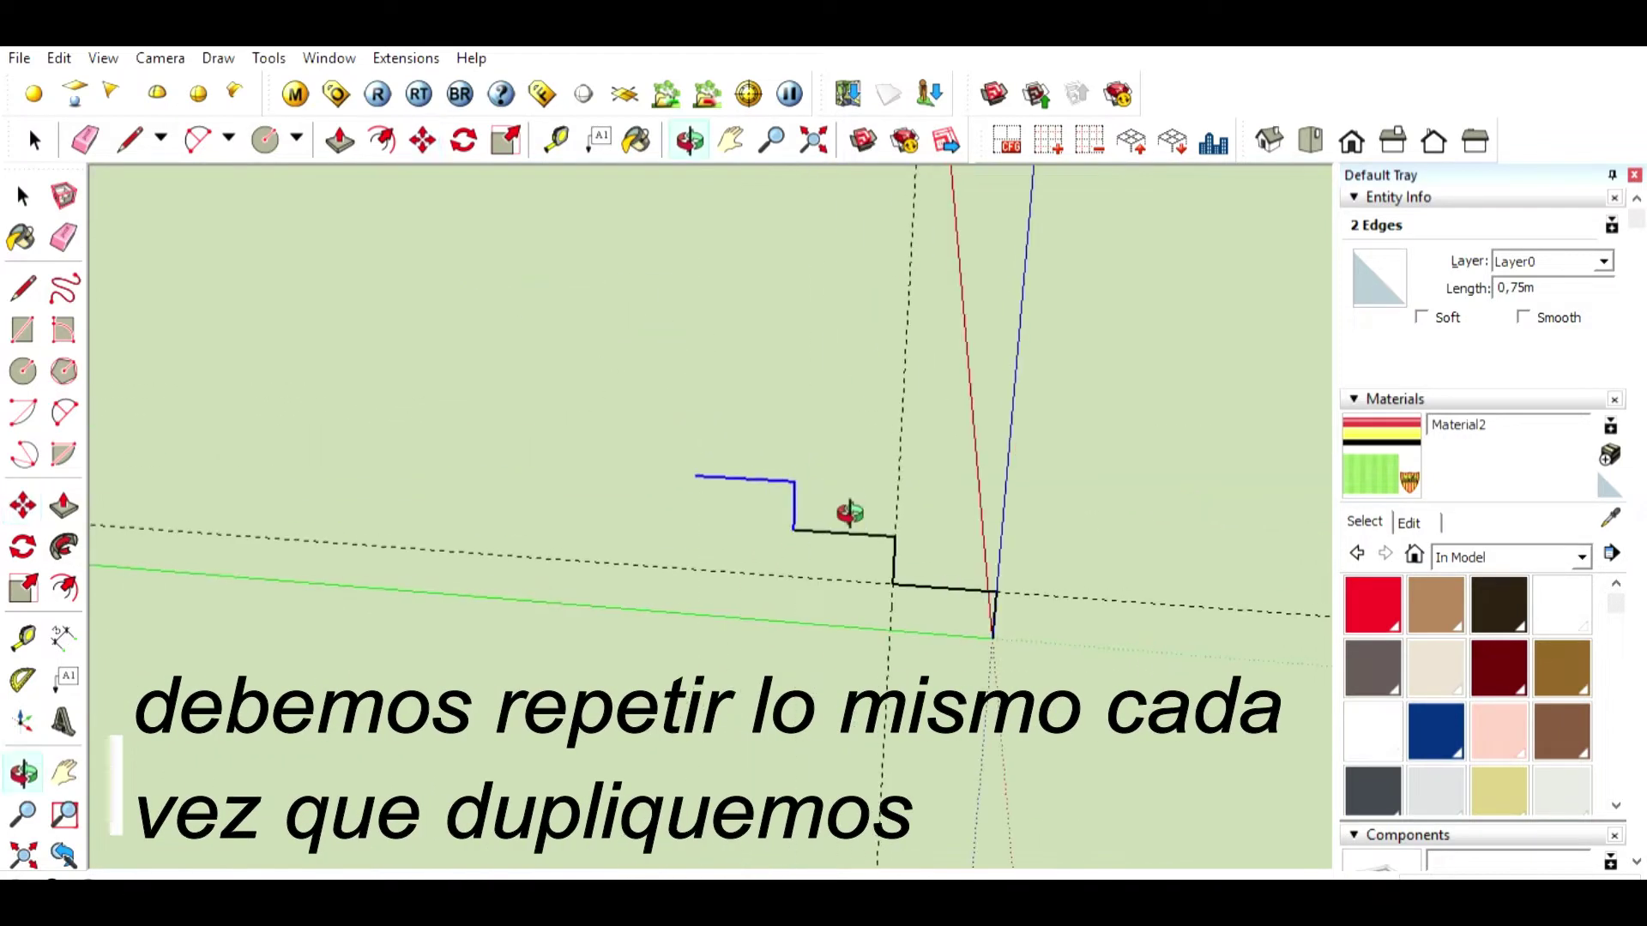
{"action": "left_click", "coordinate": [696, 474]}
{"action": "left_click", "coordinate": [598, 421]}
{"action": "left_click", "coordinate": [501, 369]}
{"action": "left_click", "coordinate": [404, 315]}
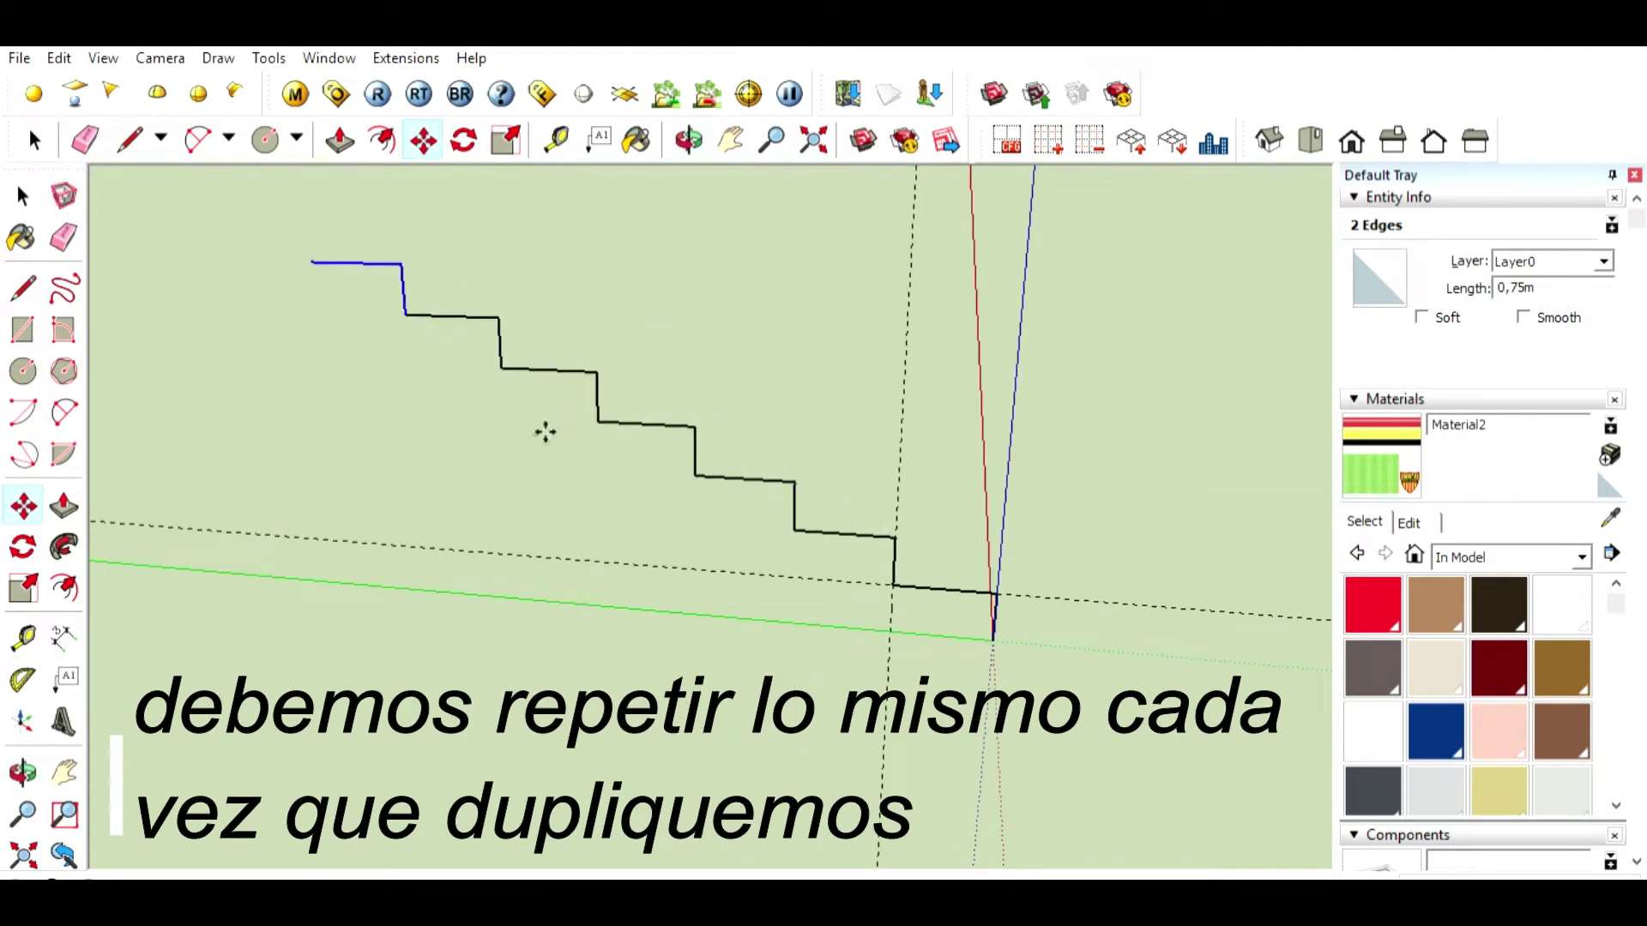
{"action": "left_click", "coordinate": [311, 262]}
{"action": "mouse_move", "coordinate": [334, 262]}
{"action": "middle_mouse_down"}
{"action": "mouse_move", "coordinate": [491, 374]}
{"action": "mouse_move", "coordinate": [607, 357]}
{"action": "middle_mouse_up"}
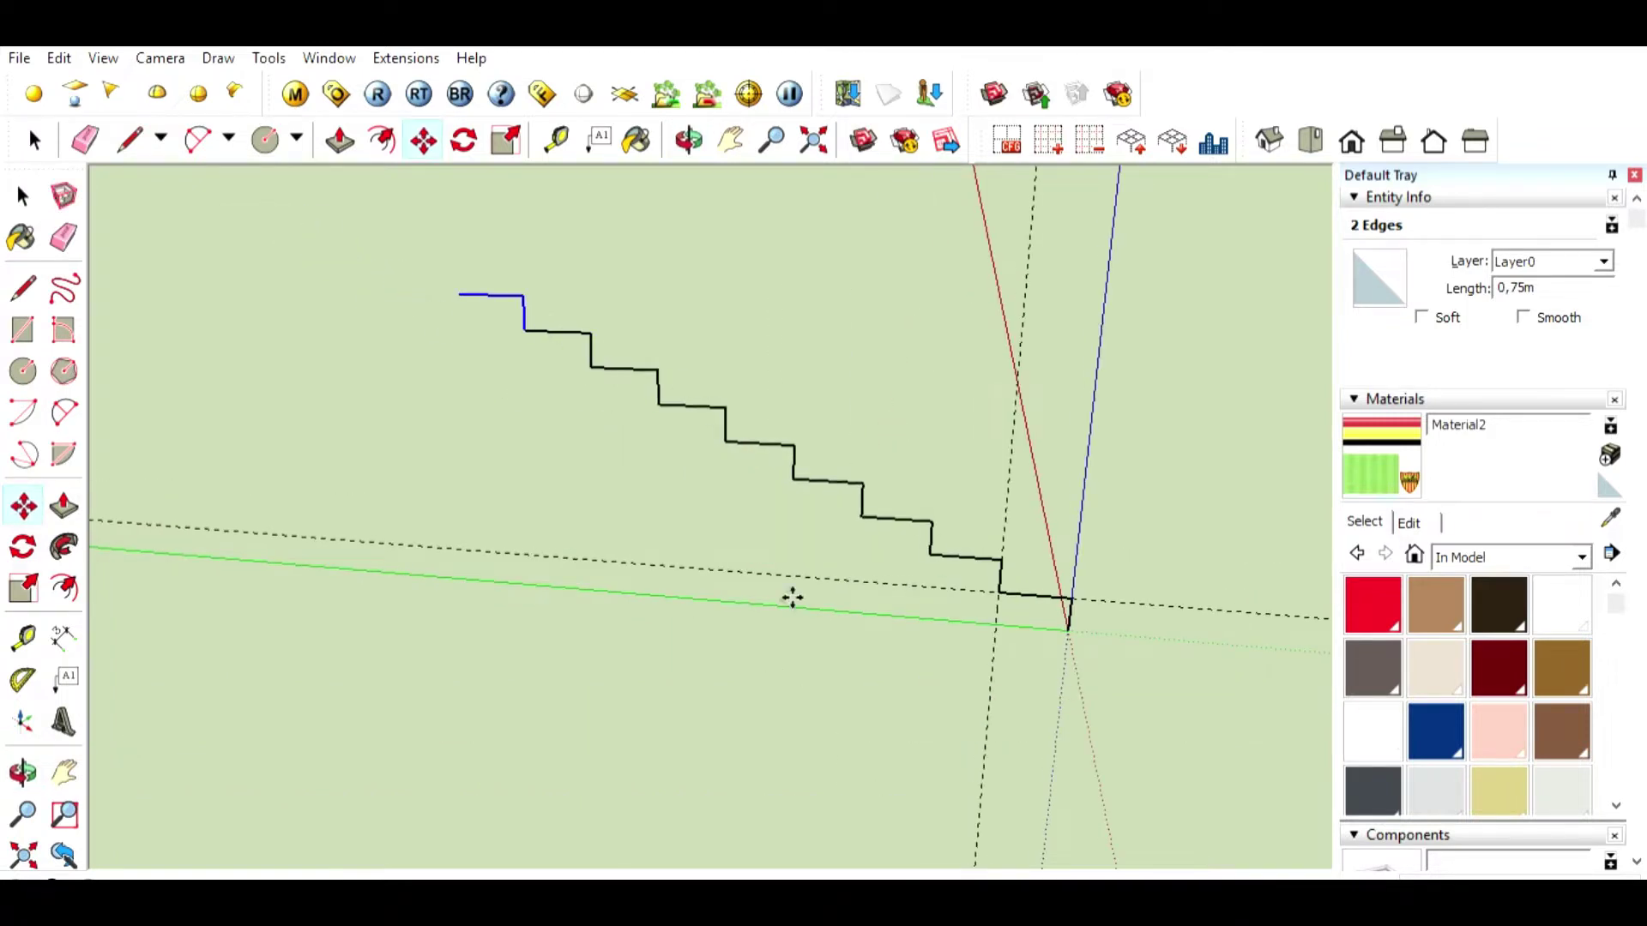
Step: Draw a vertical back edge down from the top step corner to a guide point
{"action": "left_click", "coordinate": [557, 140]}
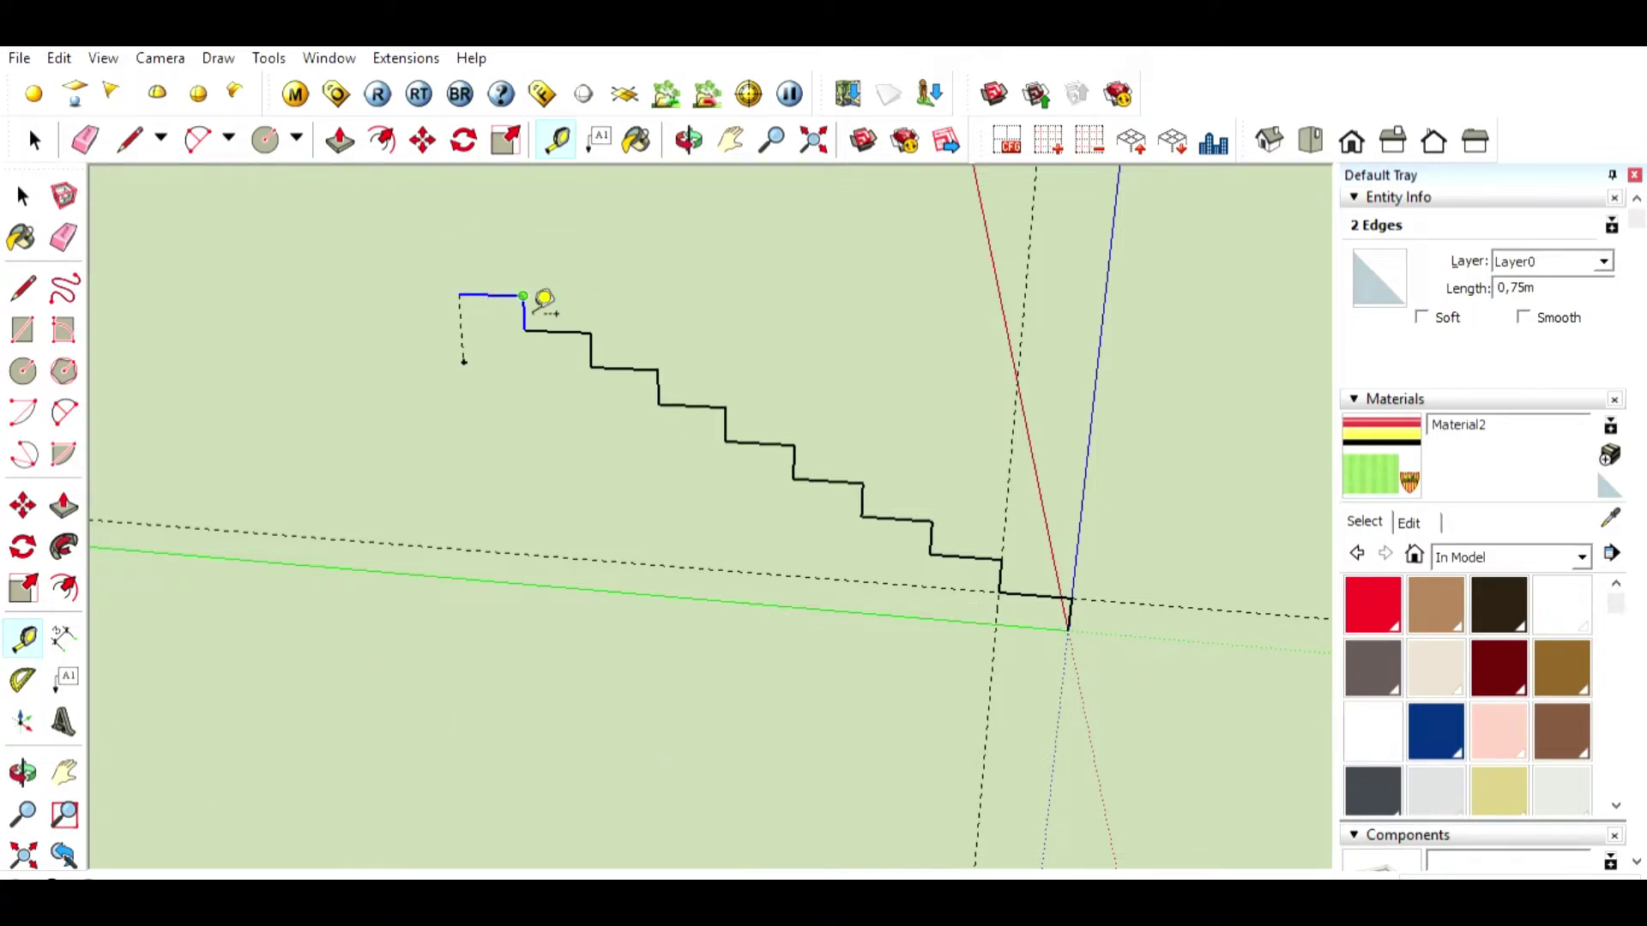
{"action": "key", "text": "l"}
{"action": "left_click", "coordinate": [460, 295]}
{"action": "left_click", "coordinate": [463, 361]}
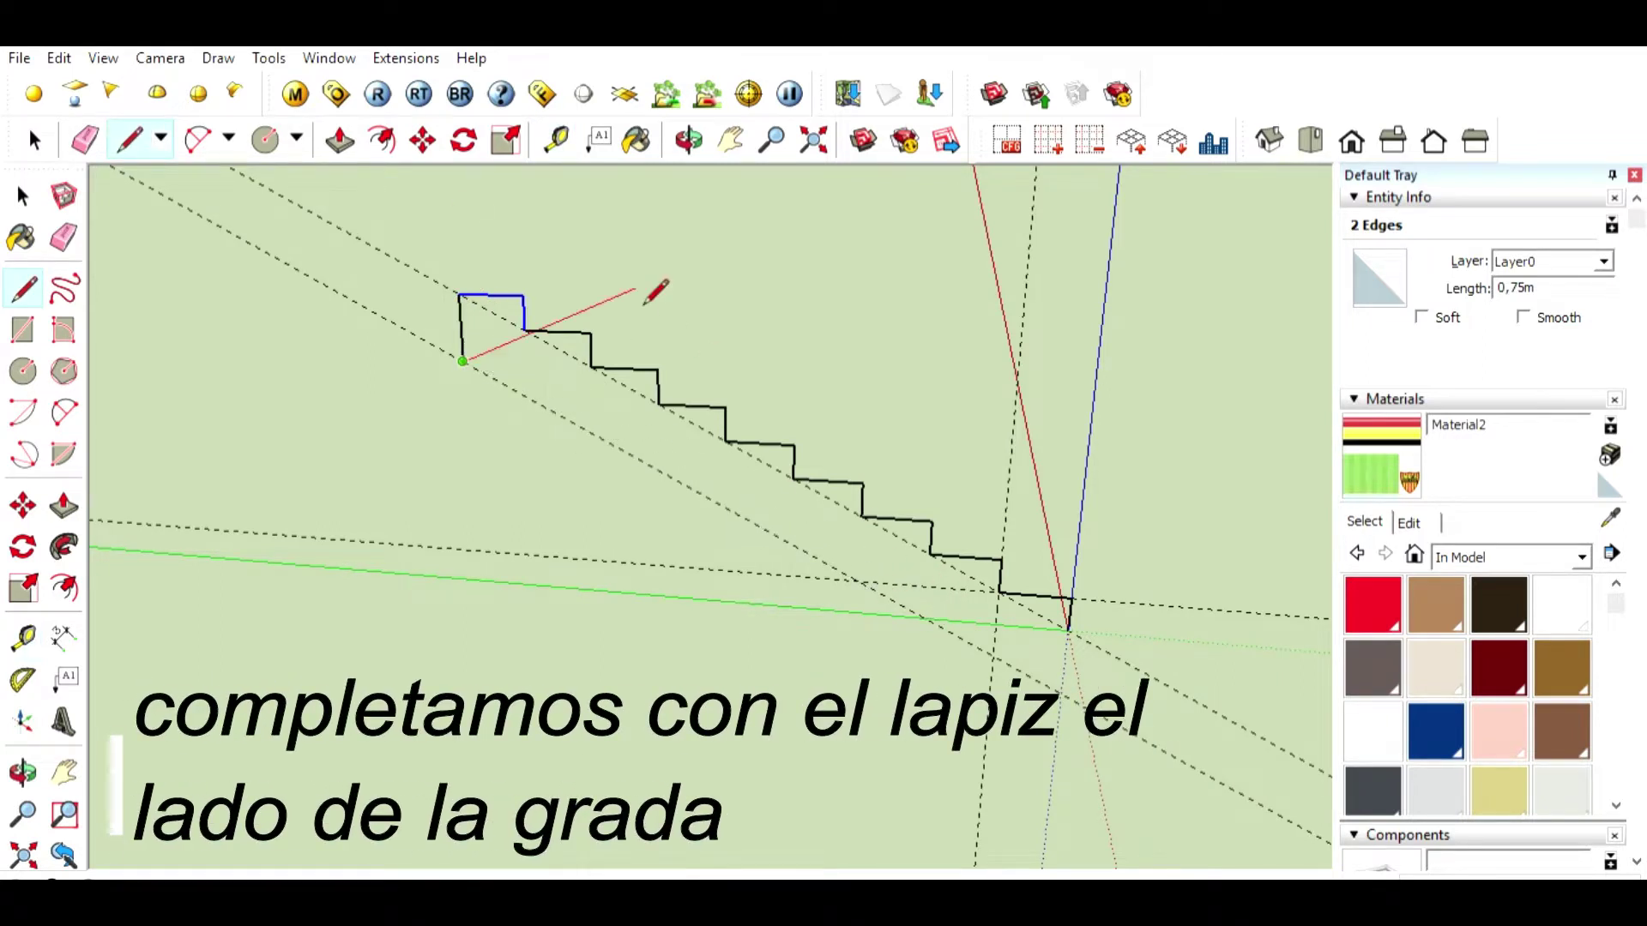
Step: Draw the sloped underside edge back to the start, closing the stair face
{"action": "left_click", "coordinate": [554, 141]}
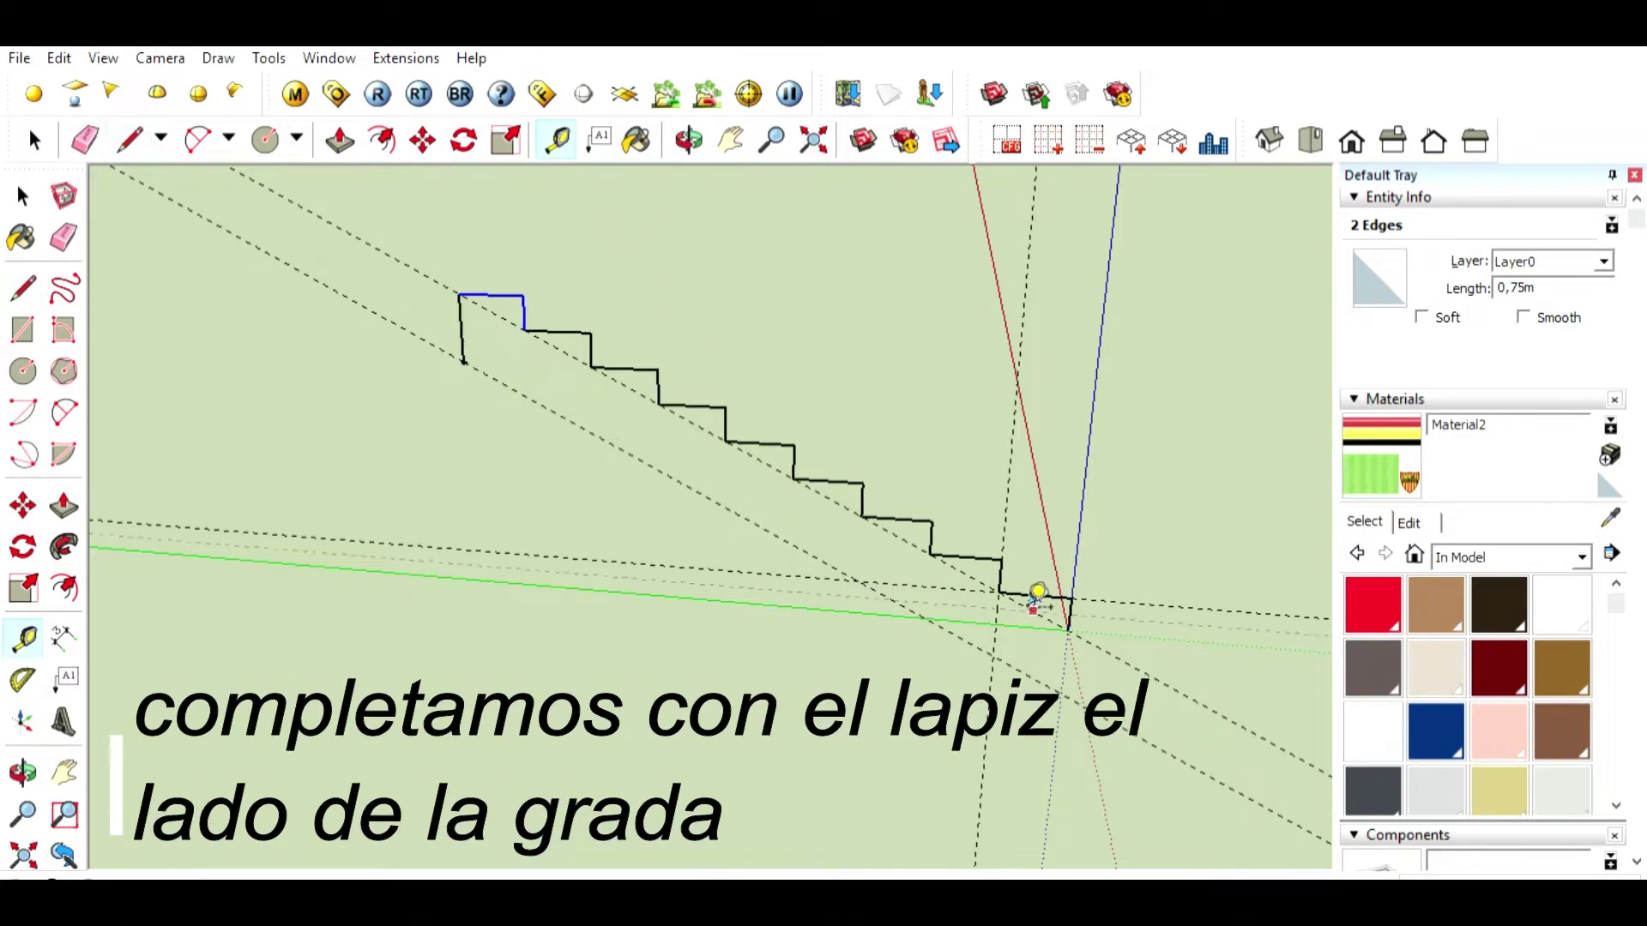
{"action": "left_click", "coordinate": [137, 133]}
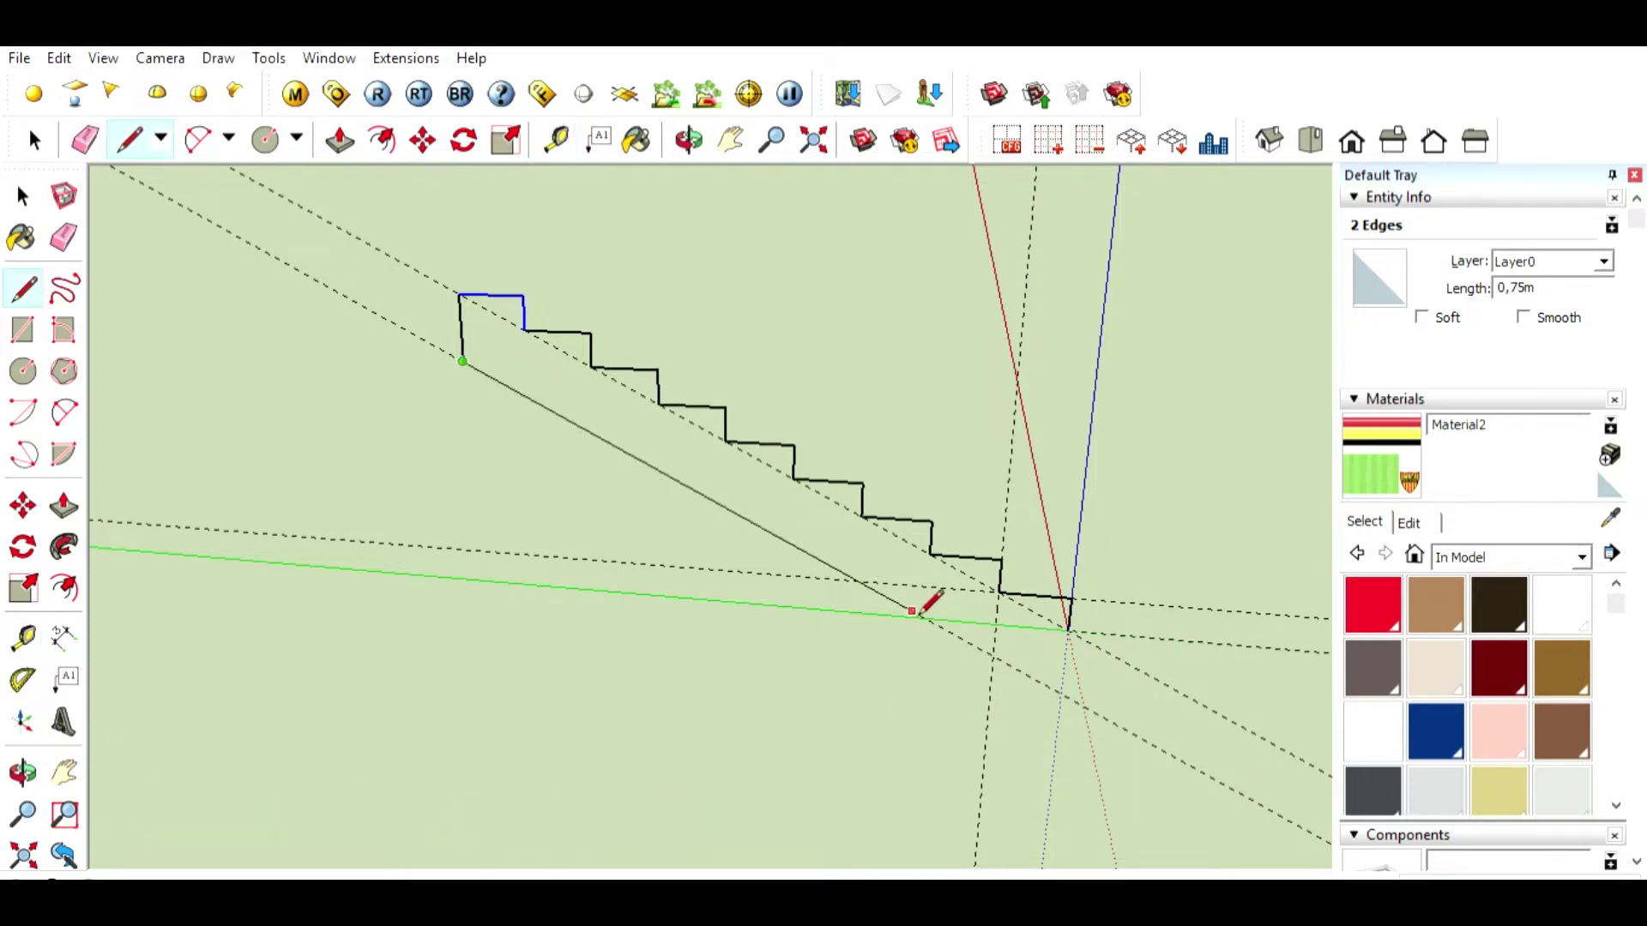
{"action": "left_click", "coordinate": [1068, 630]}
{"action": "mouse_move", "coordinate": [1136, 618]}
{"action": "middle_mouse_down"}
{"action": "mouse_move", "coordinate": [1078, 555]}
{"action": "mouse_move", "coordinate": [559, 558]}
{"action": "mouse_move", "coordinate": [411, 498]}
{"action": "middle_mouse_up"}
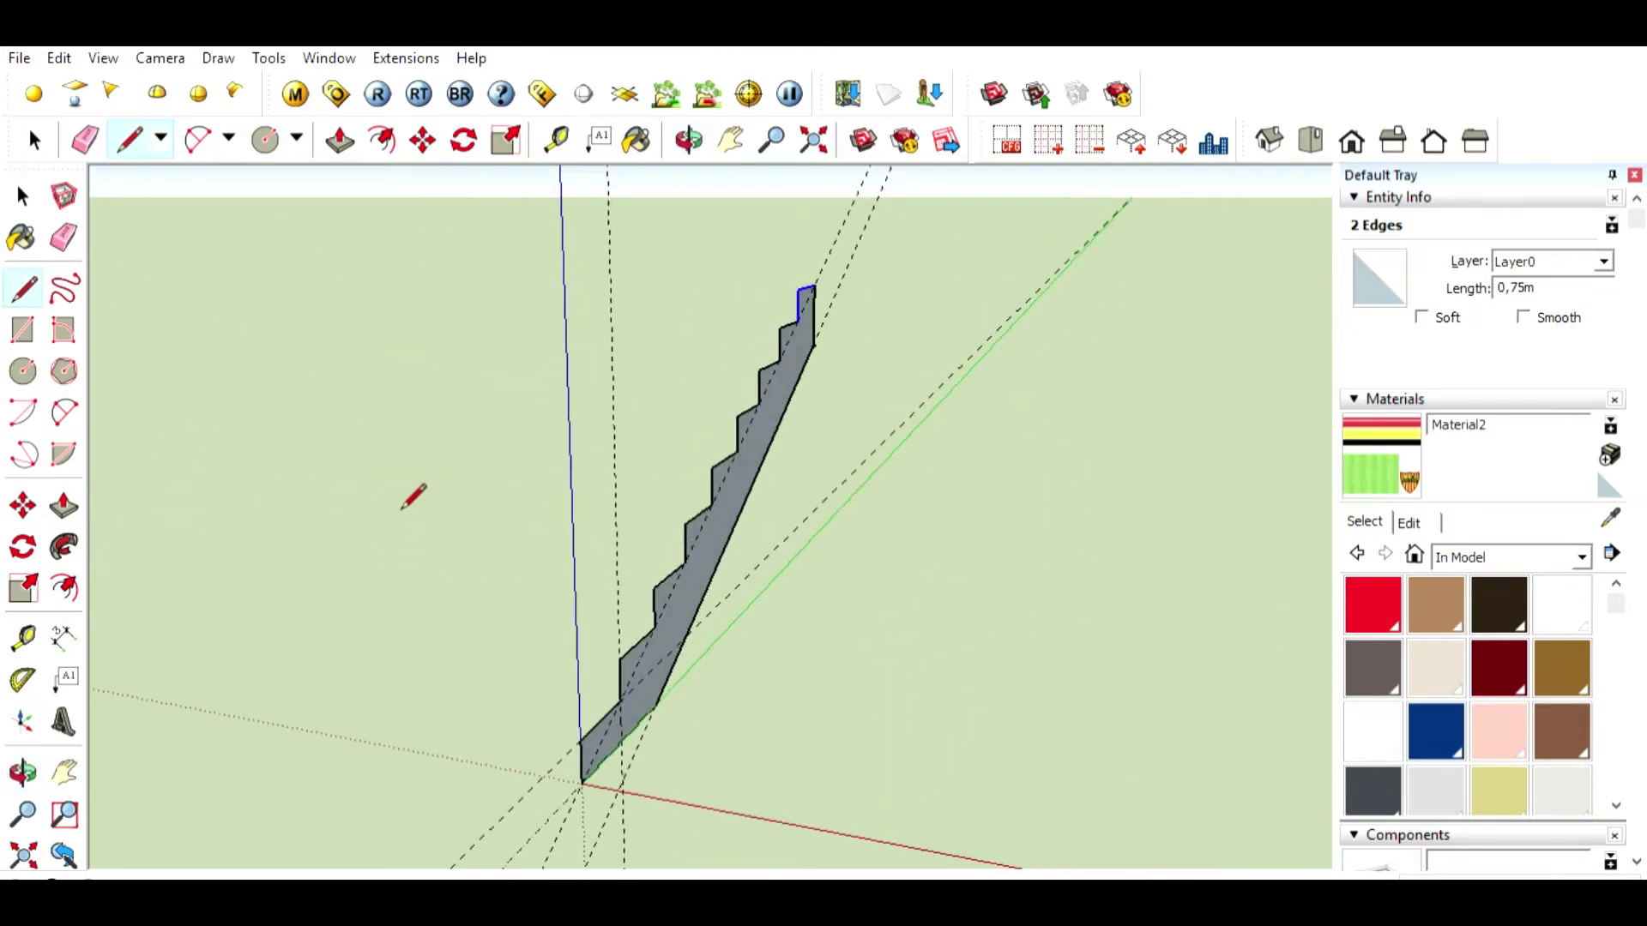
Step: Push/Pull the stair face sideways into a wide solid staircase block and inspect it
{"action": "left_click", "coordinate": [340, 137]}
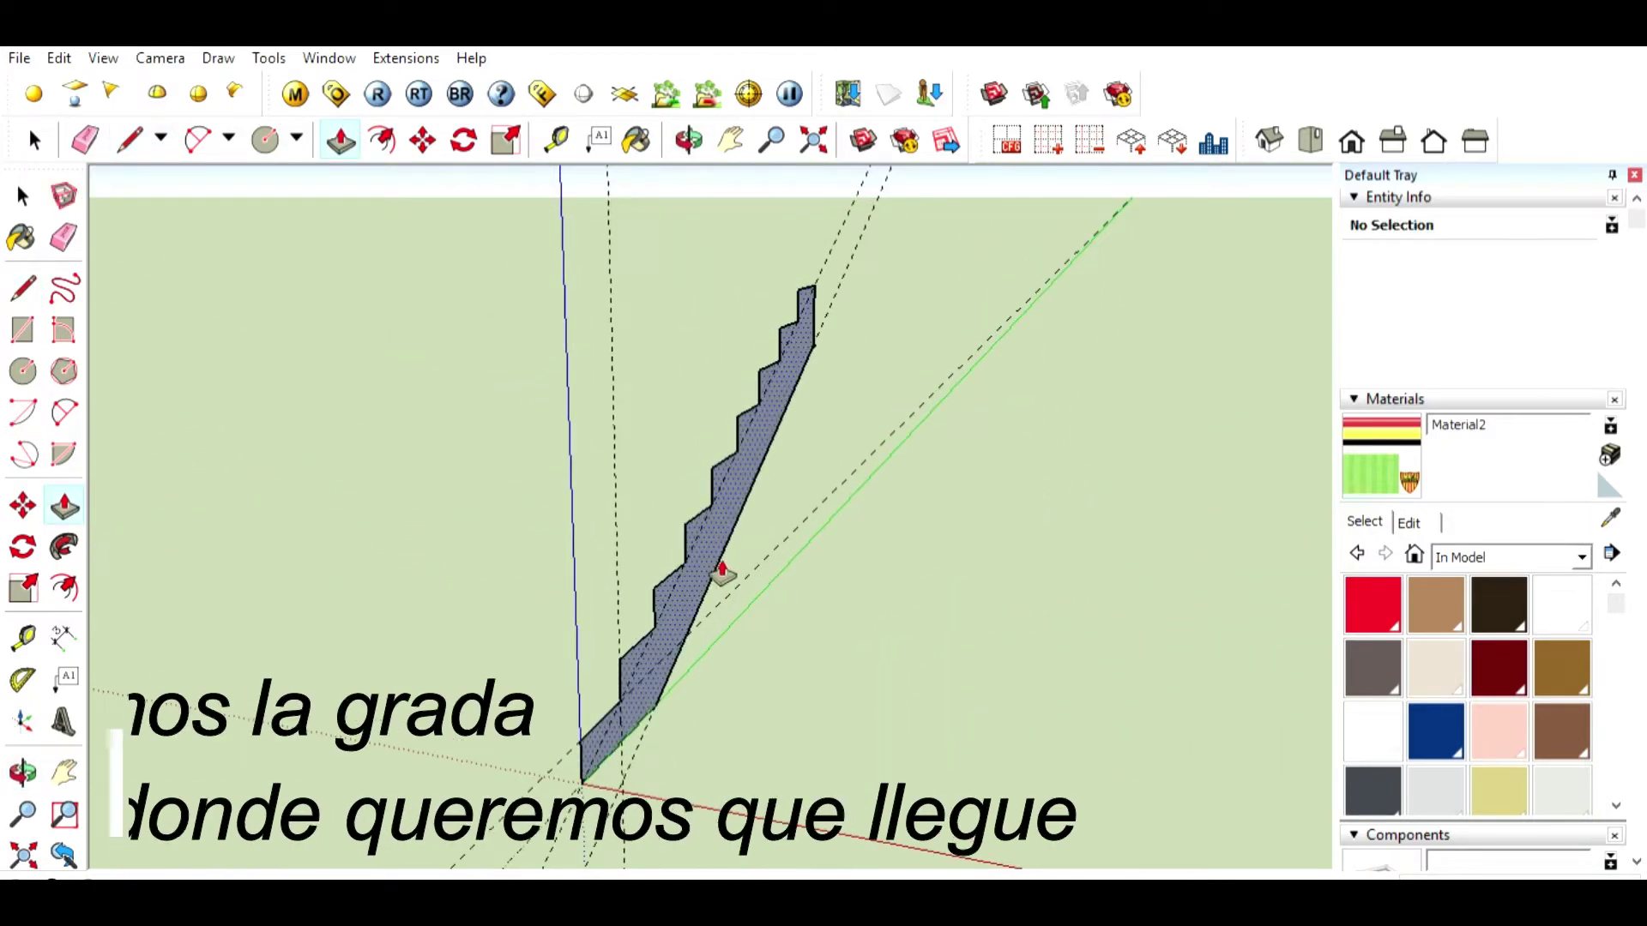
{"action": "mouse_move", "coordinate": [724, 569]}
{"action": "left_mouse_down"}
{"action": "mouse_move", "coordinate": [1046, 633]}
{"action": "mouse_move", "coordinate": [1121, 598]}
{"action": "left_mouse_up"}
{"action": "middle_click_drag", "start_coordinate": [1121, 599], "coordinate": [724, 460], "text": "shift"}
{"action": "left_click_drag", "start_coordinate": [825, 495], "coordinate": [1268, 570]}
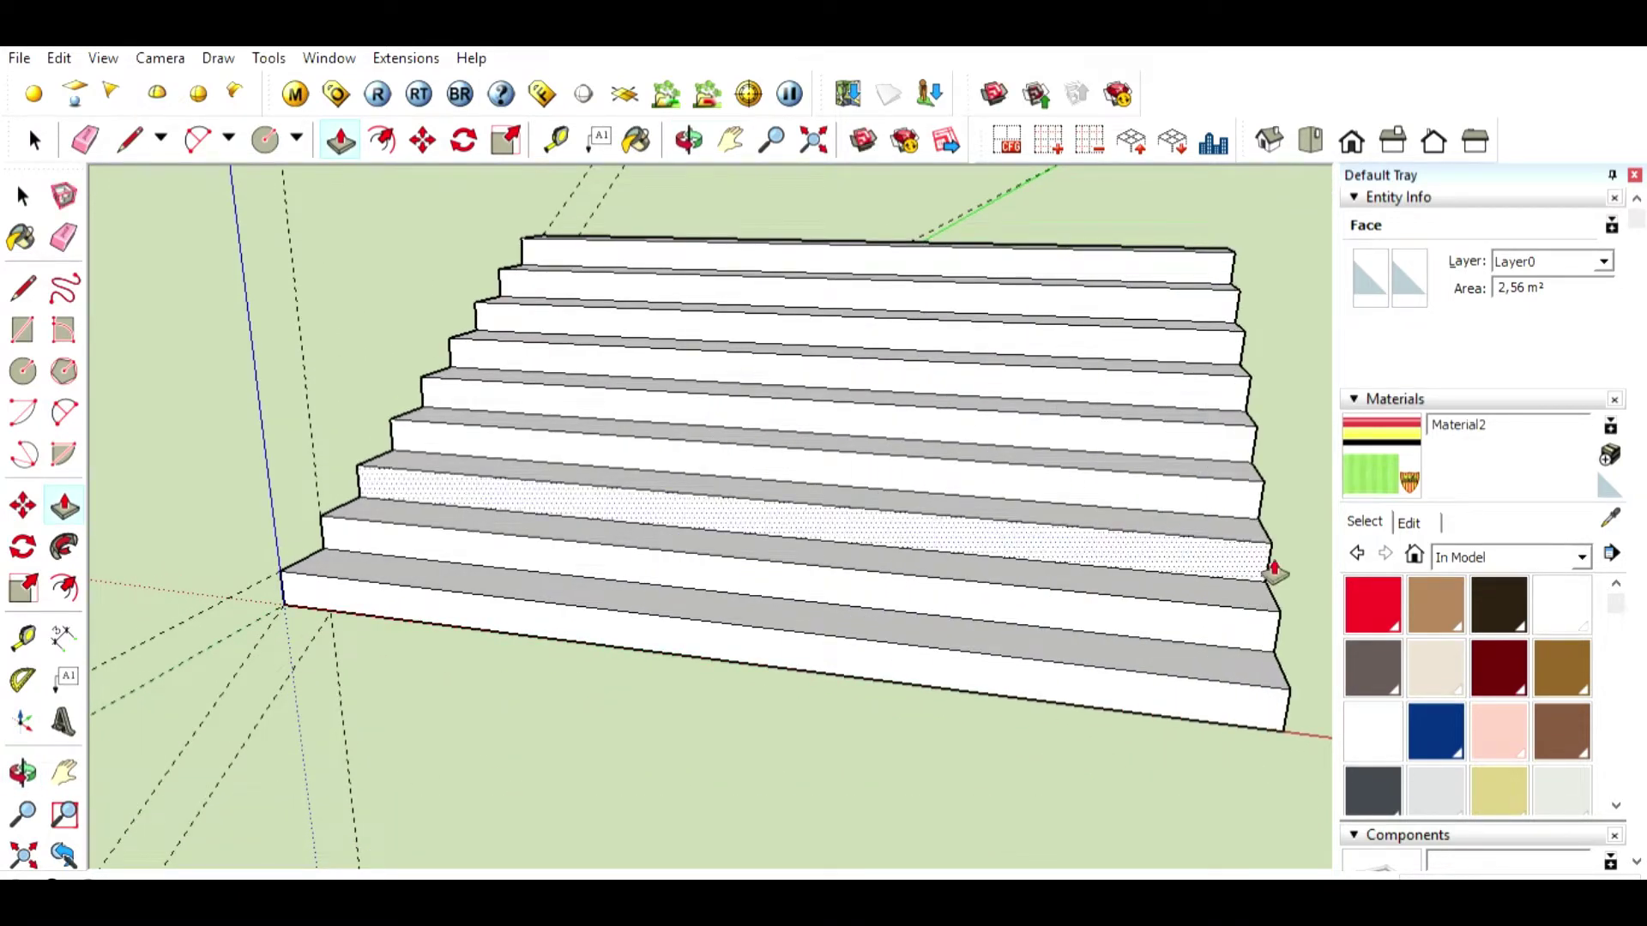
{"action": "mouse_move", "coordinate": [1272, 573]}
{"action": "middle_mouse_down"}
{"action": "mouse_move", "coordinate": [1103, 577]}
{"action": "mouse_move", "coordinate": [773, 410]}
{"action": "mouse_move", "coordinate": [743, 412]}
{"action": "mouse_move", "coordinate": [731, 467]}
{"action": "middle_mouse_up"}
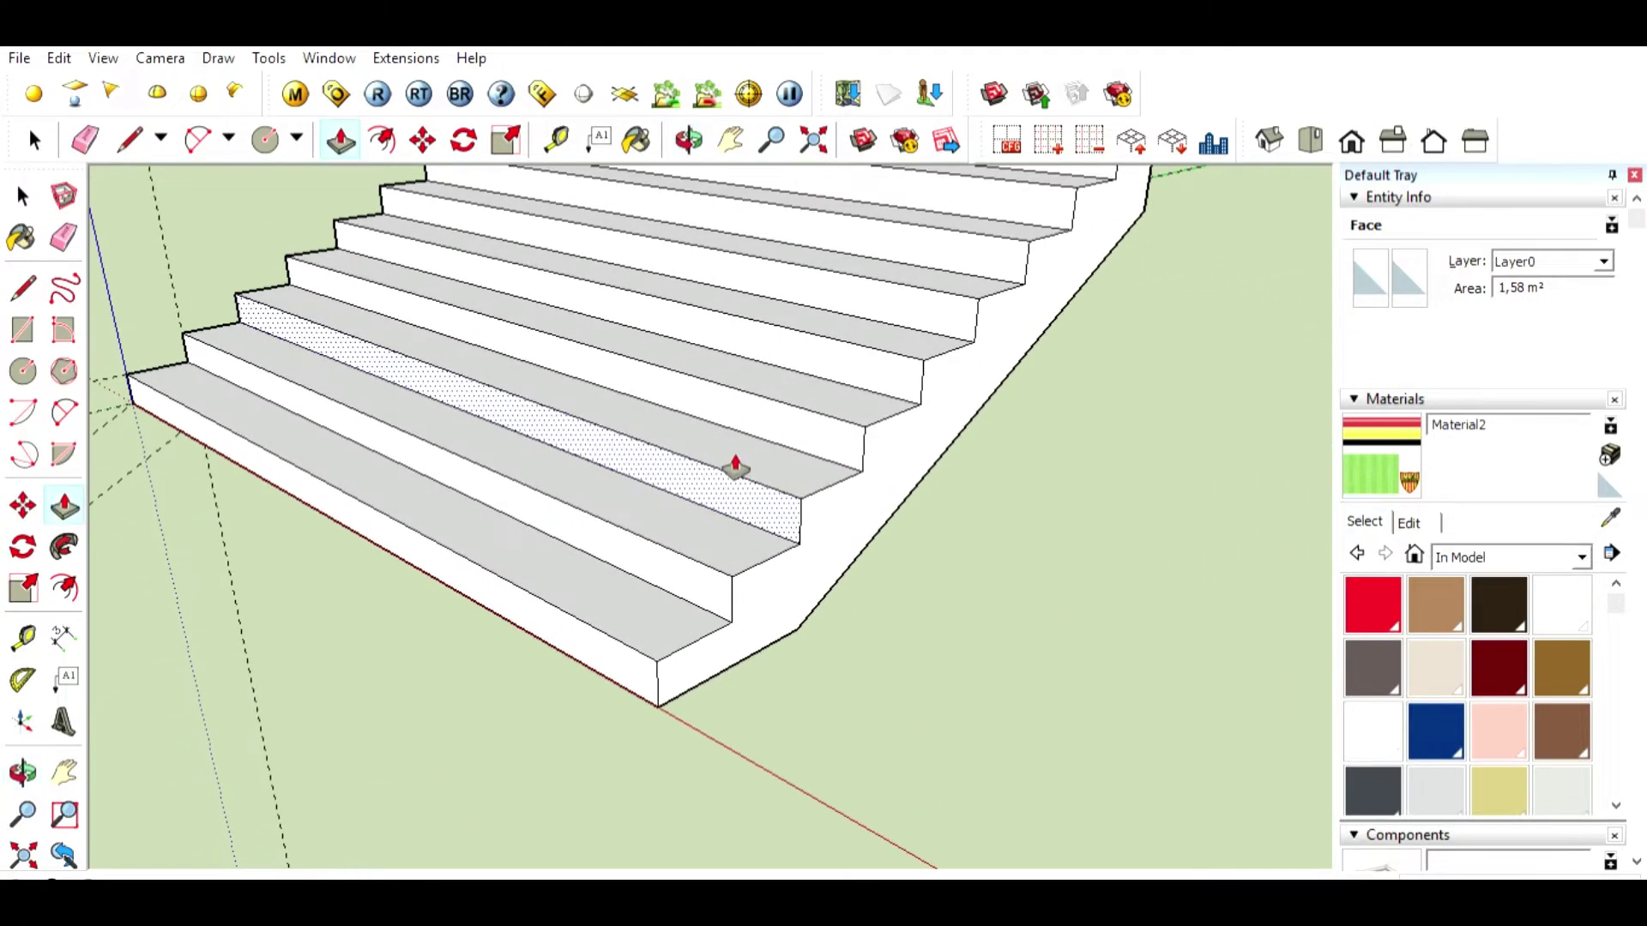
{"action": "left_click", "coordinate": [865, 557]}
{"action": "middle_click_drag", "start_coordinate": [865, 558], "coordinate": [935, 570]}
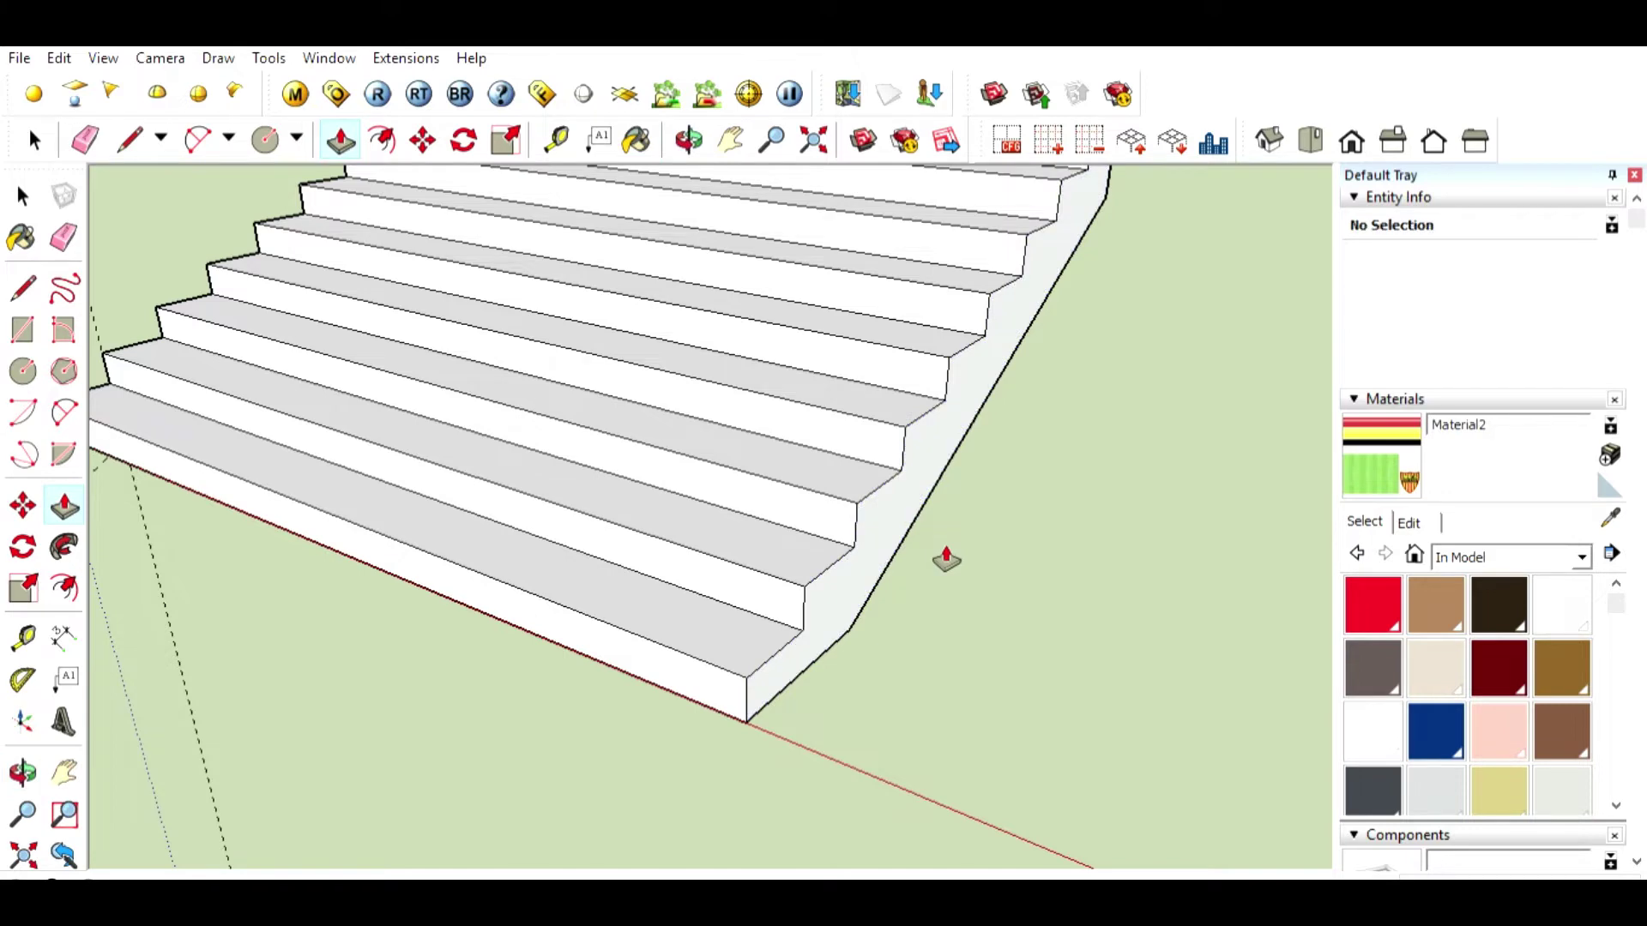
{"action": "mouse_move", "coordinate": [1121, 435]}
{"action": "middle_mouse_down"}
{"action": "mouse_move", "coordinate": [930, 750]}
{"action": "mouse_move", "coordinate": [673, 872]}
{"action": "mouse_move", "coordinate": [623, 859]}
{"action": "mouse_move", "coordinate": [691, 754]}
{"action": "mouse_move", "coordinate": [415, 754]}
{"action": "middle_mouse_up"}
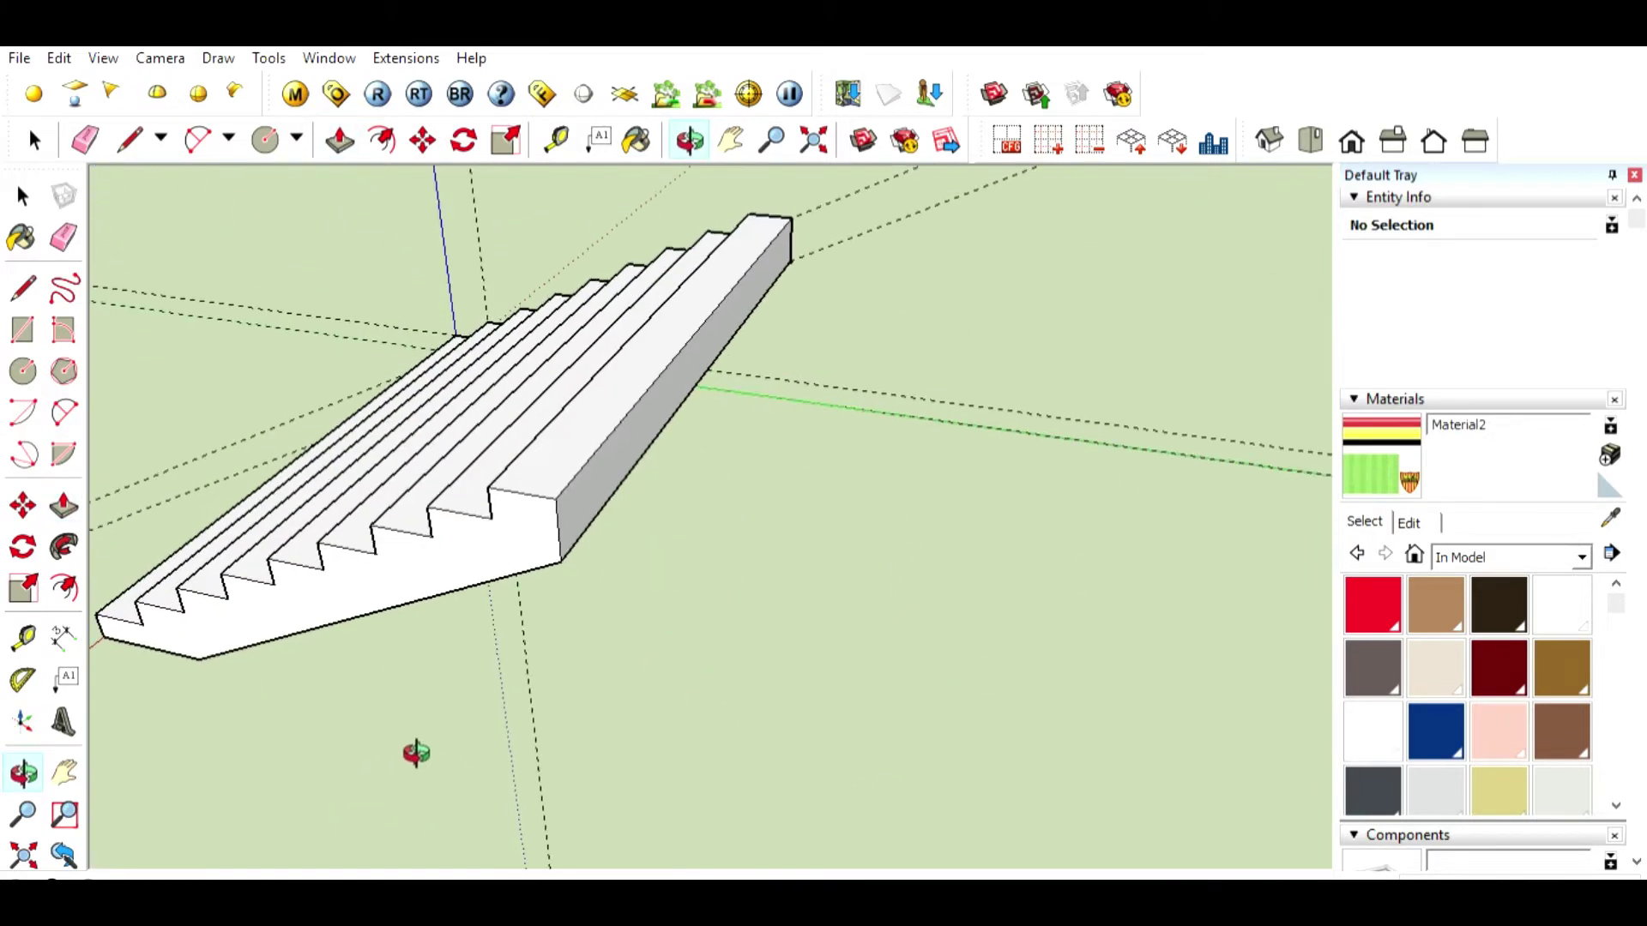
Step: Split off a side strip with Ctrl Push/Pull and raise it into a tall side wall
{"action": "key", "text": "ctrl"}
{"action": "left_click", "coordinate": [626, 491]}
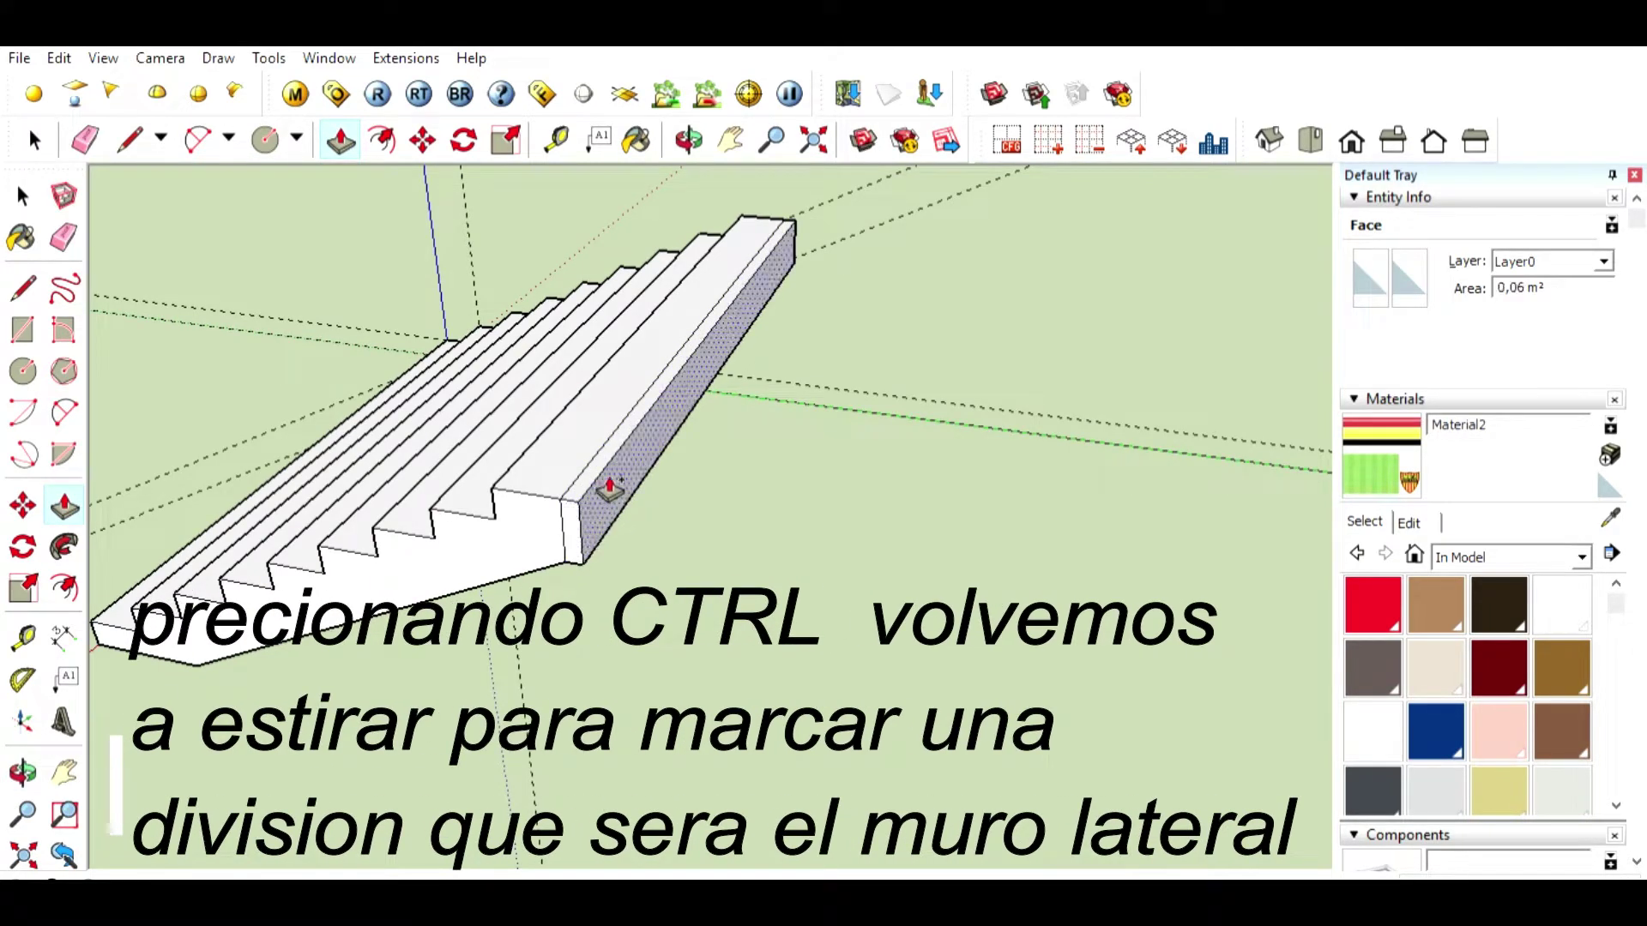
{"action": "mouse_move", "coordinate": [606, 470]}
{"action": "left_mouse_down"}
{"action": "mouse_move", "coordinate": [607, 375]}
{"action": "mouse_move", "coordinate": [539, 520]}
{"action": "left_mouse_up"}
{"action": "mouse_move", "coordinate": [539, 520]}
{"action": "middle_mouse_down"}
{"action": "mouse_move", "coordinate": [508, 615]}
{"action": "mouse_move", "coordinate": [1169, 646]}
{"action": "mouse_move", "coordinate": [735, 544]}
{"action": "mouse_move", "coordinate": [702, 372]}
{"action": "mouse_move", "coordinate": [632, 471]}
{"action": "middle_mouse_up"}
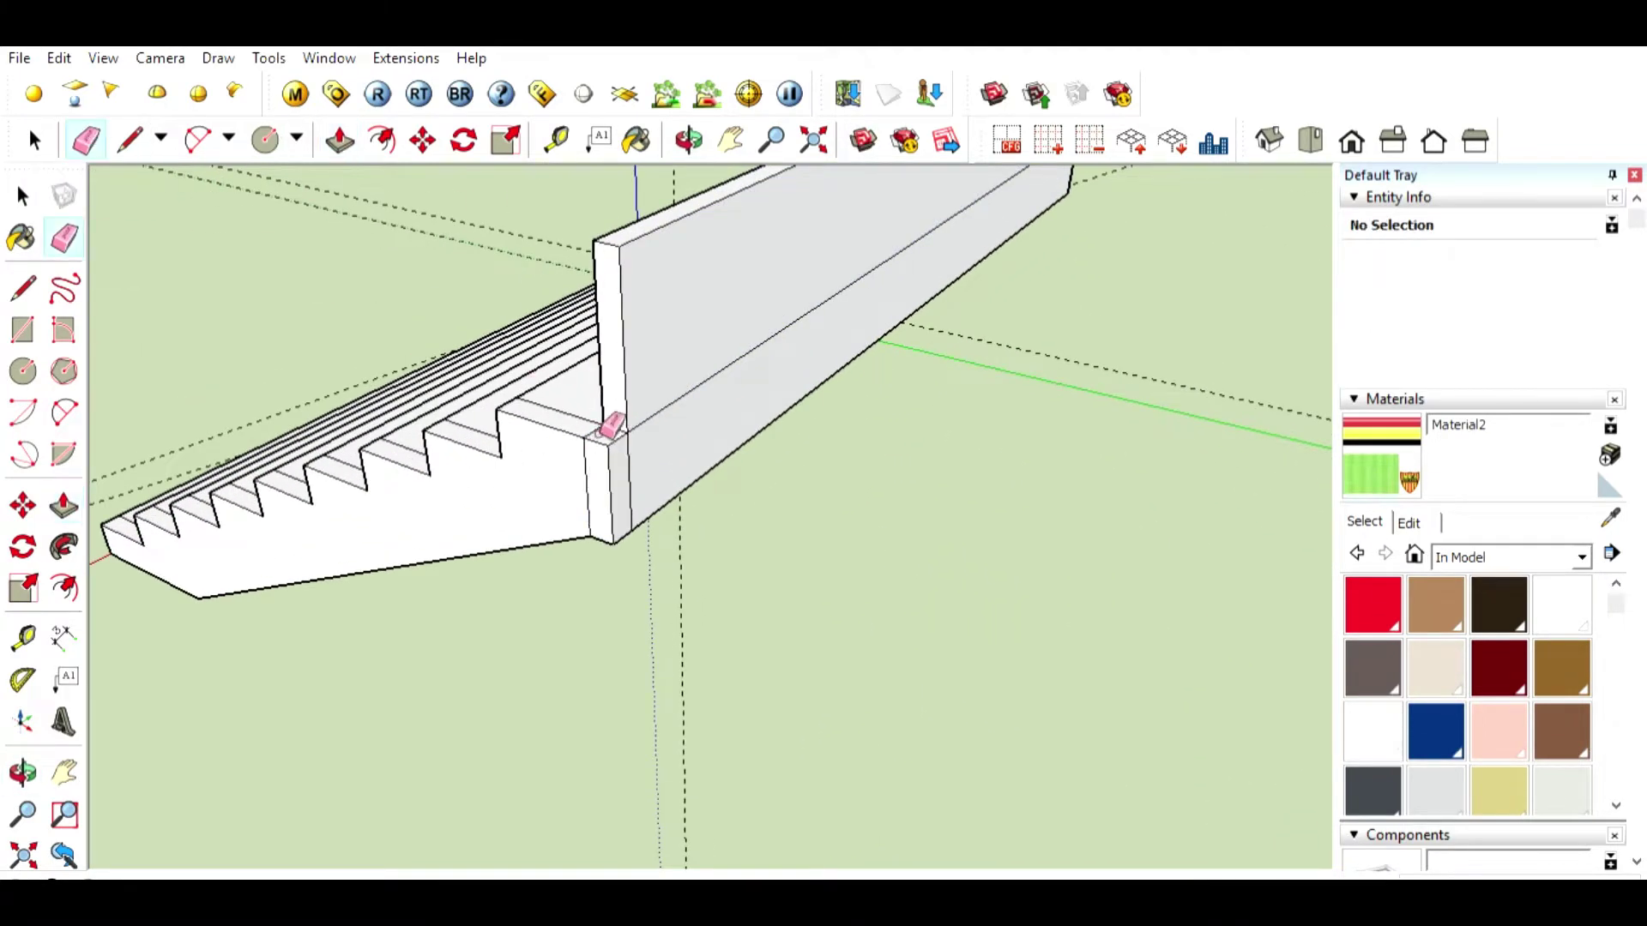
{"action": "mouse_move", "coordinate": [1074, 291]}
{"action": "middle_mouse_down"}
{"action": "mouse_move", "coordinate": [857, 368]}
{"action": "mouse_move", "coordinate": [689, 335]}
{"action": "mouse_move", "coordinate": [755, 403]}
{"action": "middle_mouse_up"}
{"action": "mouse_move", "coordinate": [497, 292]}
{"action": "middle_mouse_down"}
{"action": "mouse_move", "coordinate": [680, 390]}
{"action": "mouse_move", "coordinate": [386, 655]}
{"action": "middle_mouse_up"}
{"action": "middle_click_drag", "start_coordinate": [378, 544], "coordinate": [672, 68]}
Step: Mark the side wall height with a Tape Measure guide from a step edge
{"action": "key", "text": "t"}
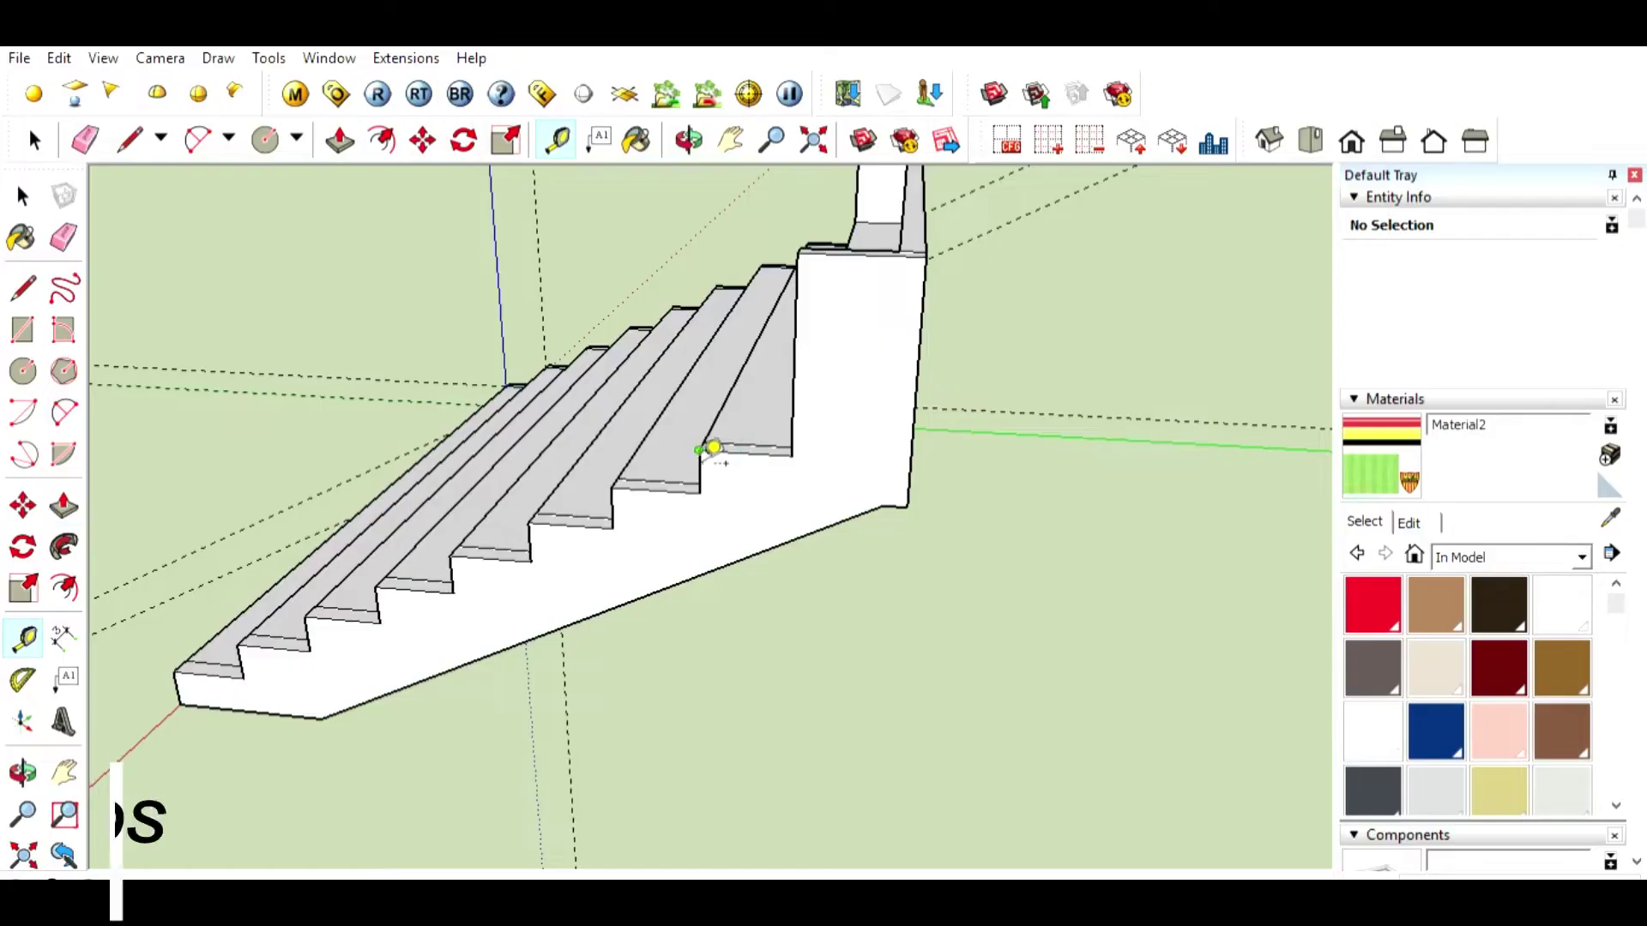
{"action": "left_click", "coordinate": [717, 449]}
{"action": "middle_click_drag", "start_coordinate": [759, 337], "coordinate": [809, 294]}
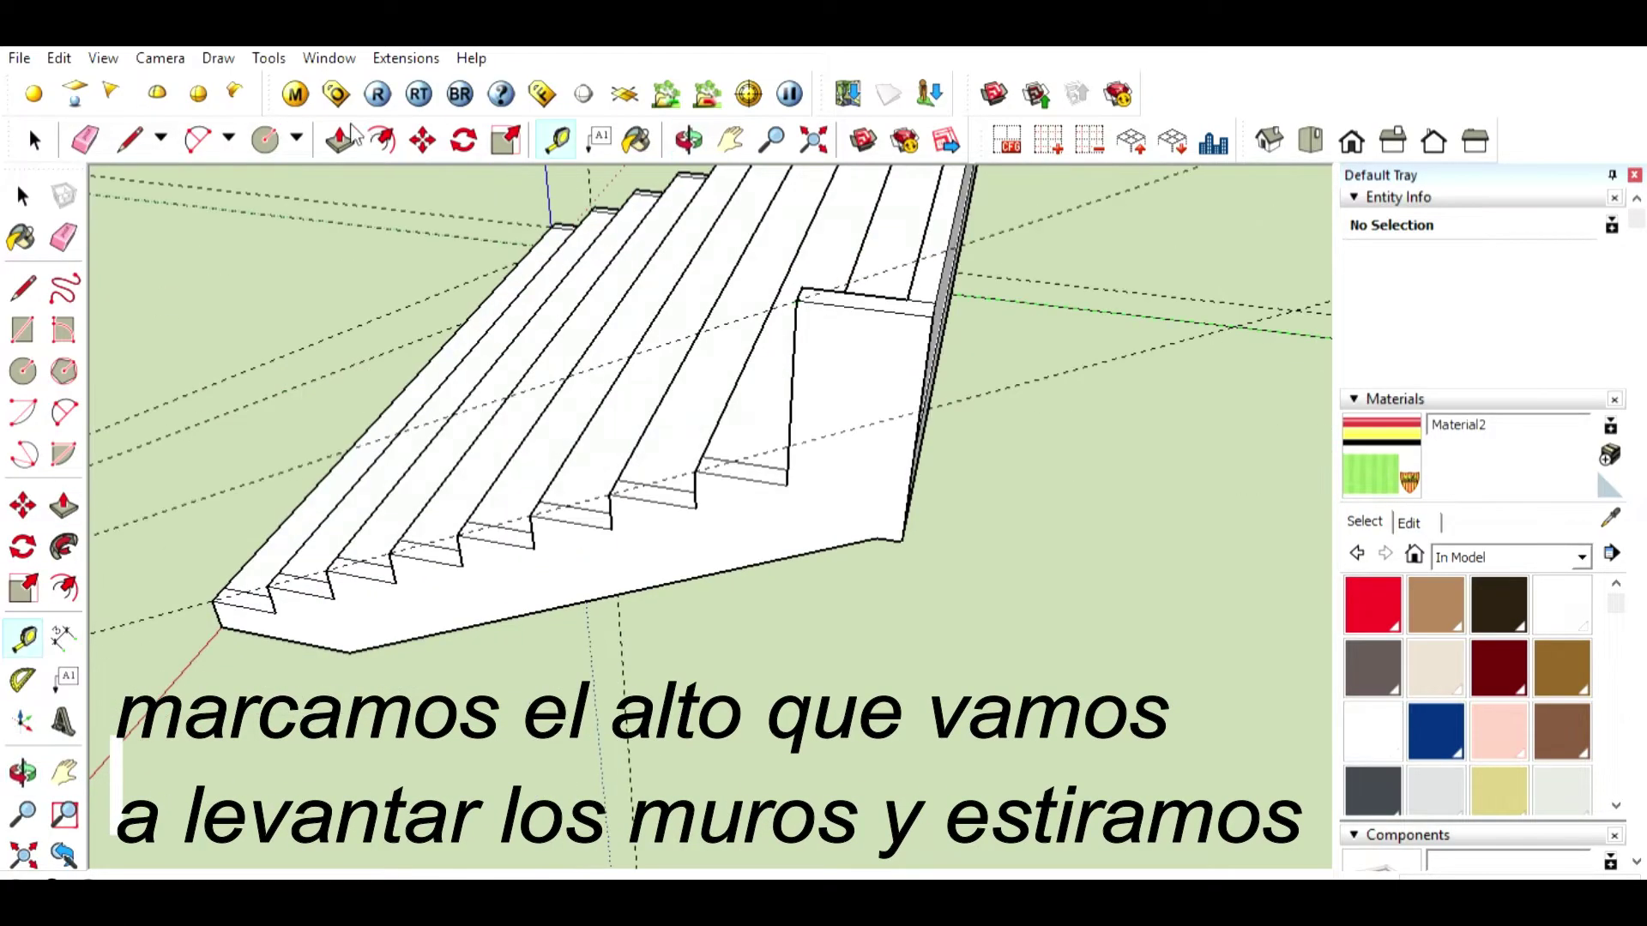
{"action": "key", "text": "p"}
{"action": "key", "text": "t"}
{"action": "scroll", "coordinate": [613, 511], "scroll_direction": "up", "scroll_amount": 3}
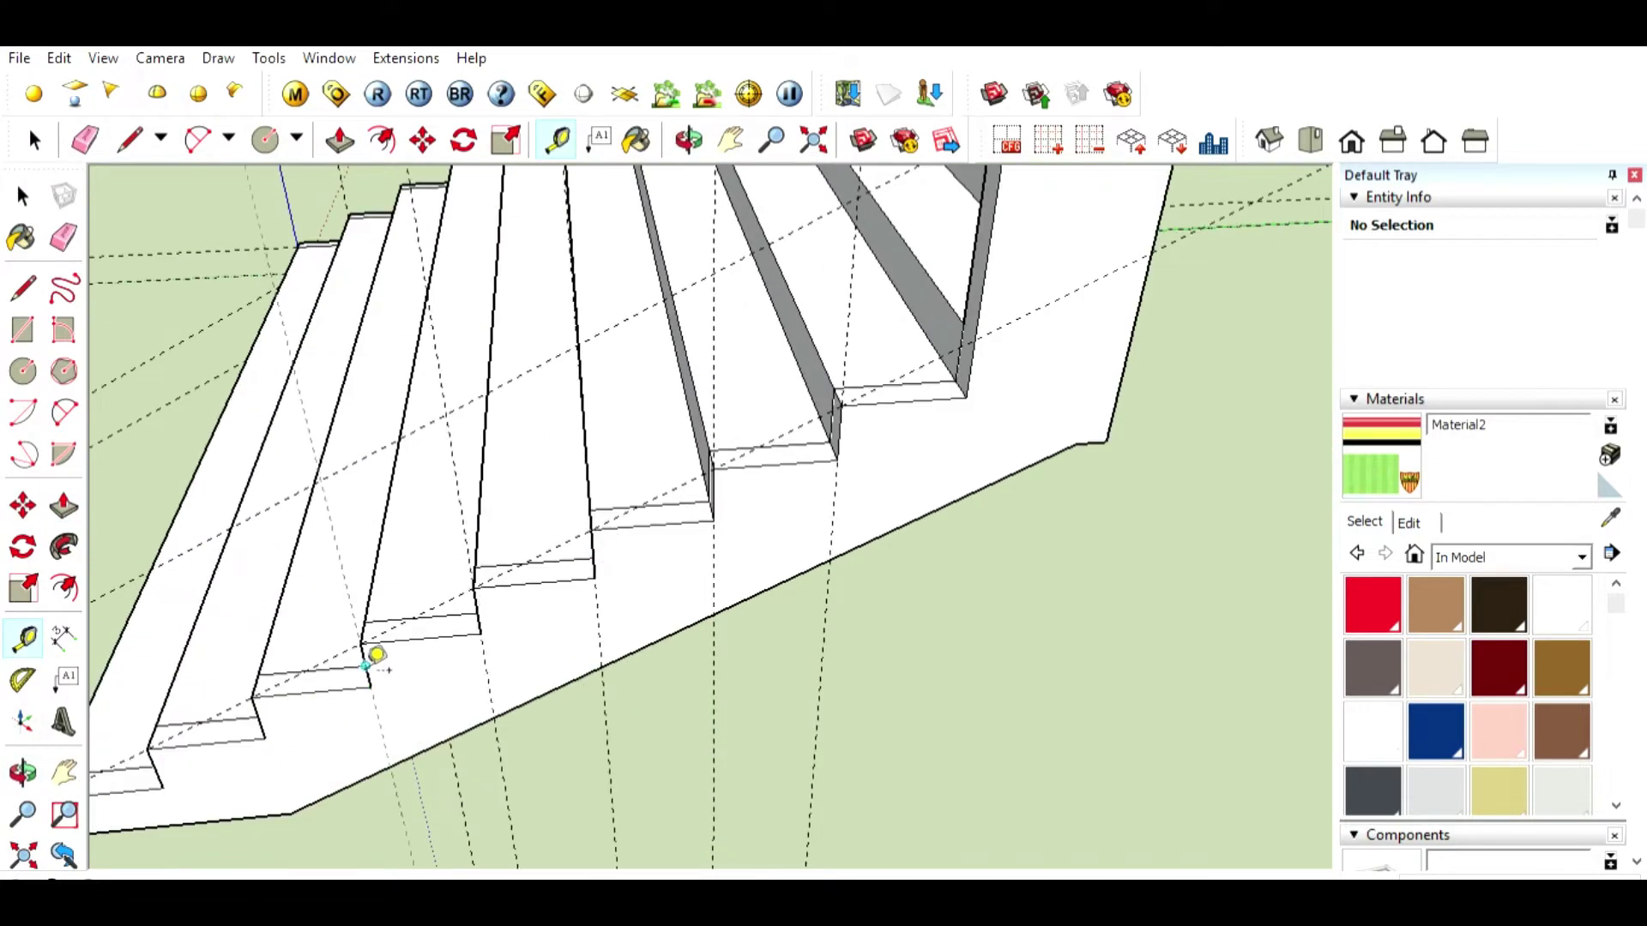
{"action": "scroll", "coordinate": [378, 656], "scroll_direction": "down", "scroll_amount": 3}
{"action": "scroll", "coordinate": [544, 634], "scroll_direction": "up", "scroll_amount": 3}
{"action": "scroll", "coordinate": [423, 691], "scroll_direction": "down", "scroll_amount": 3}
{"action": "key", "text": "p"}
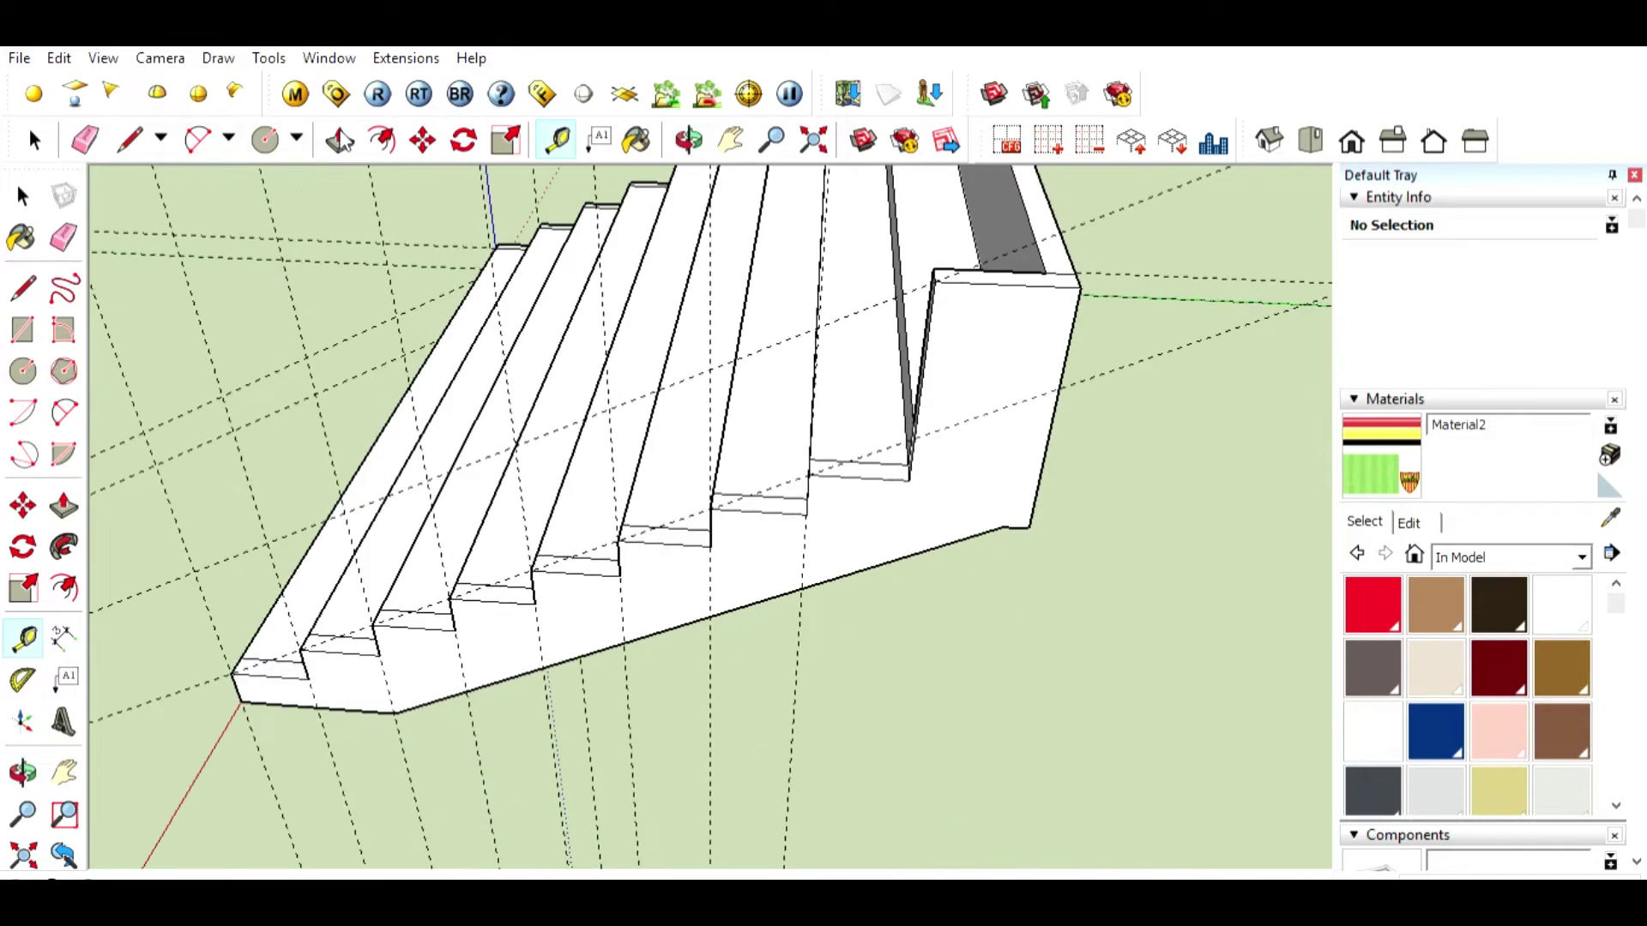
{"action": "scroll", "coordinate": [897, 342], "scroll_direction": "up", "scroll_amount": 3}
Step: Raise the side wall at each of the five steps by repeating the extrusion height
{"action": "double_click", "coordinate": [725, 546]}
{"action": "double_click", "coordinate": [592, 611]}
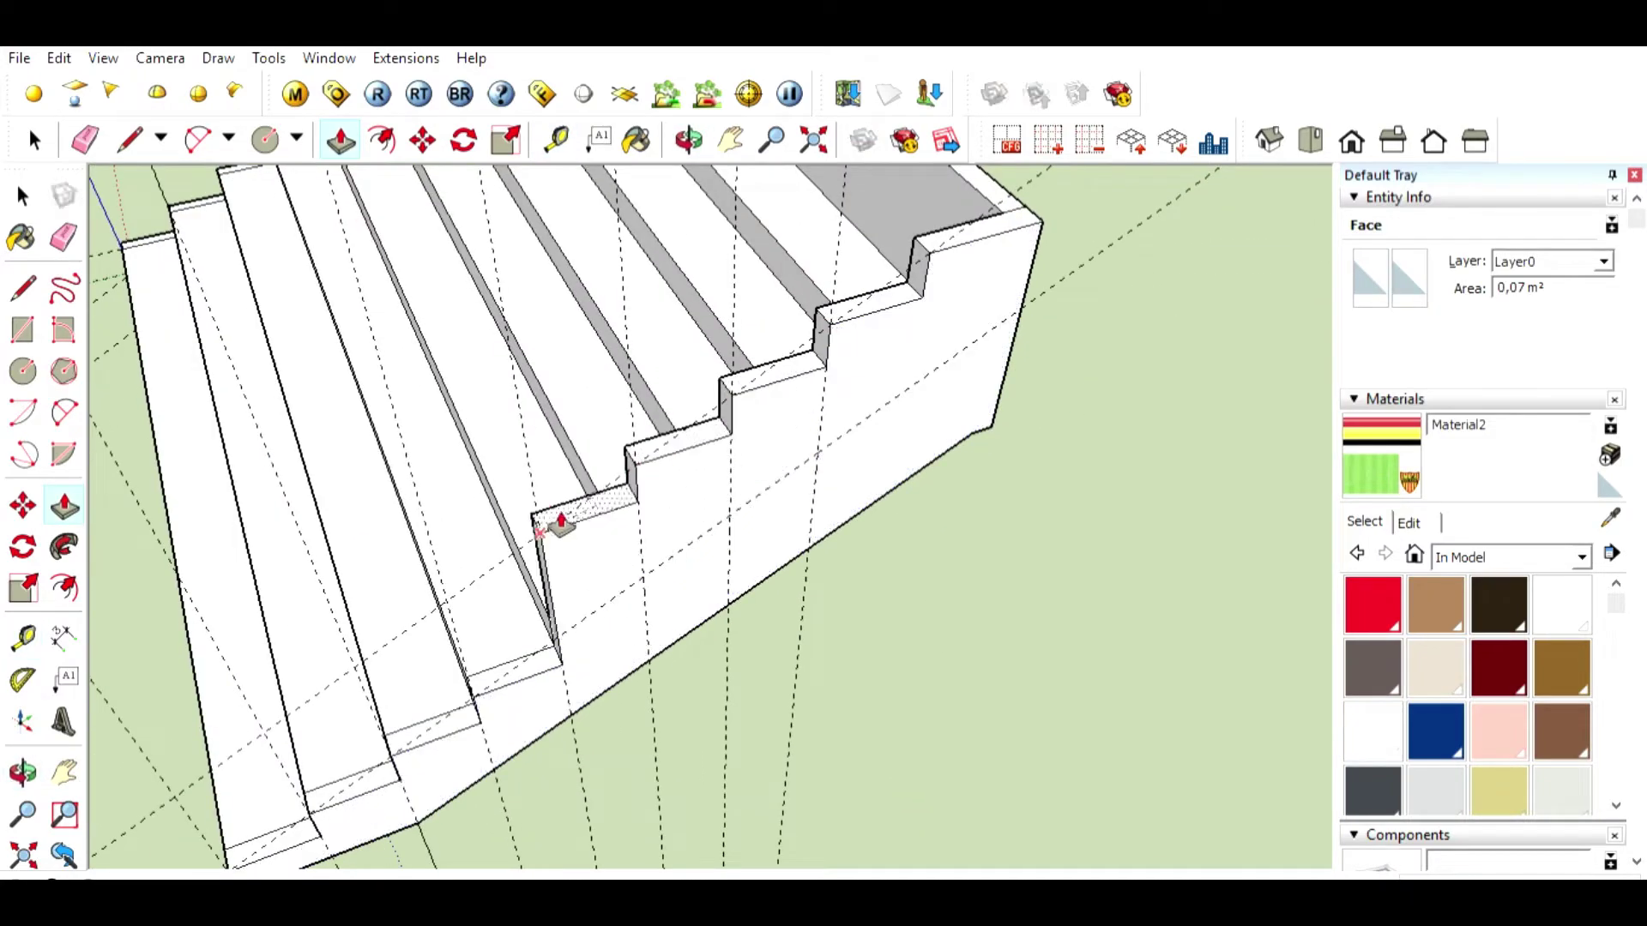
{"action": "double_click", "coordinate": [515, 669]}
{"action": "double_click", "coordinate": [437, 736]}
{"action": "double_click", "coordinate": [335, 789]}
{"action": "scroll", "coordinate": [196, 793], "scroll_direction": "down", "scroll_amount": 3}
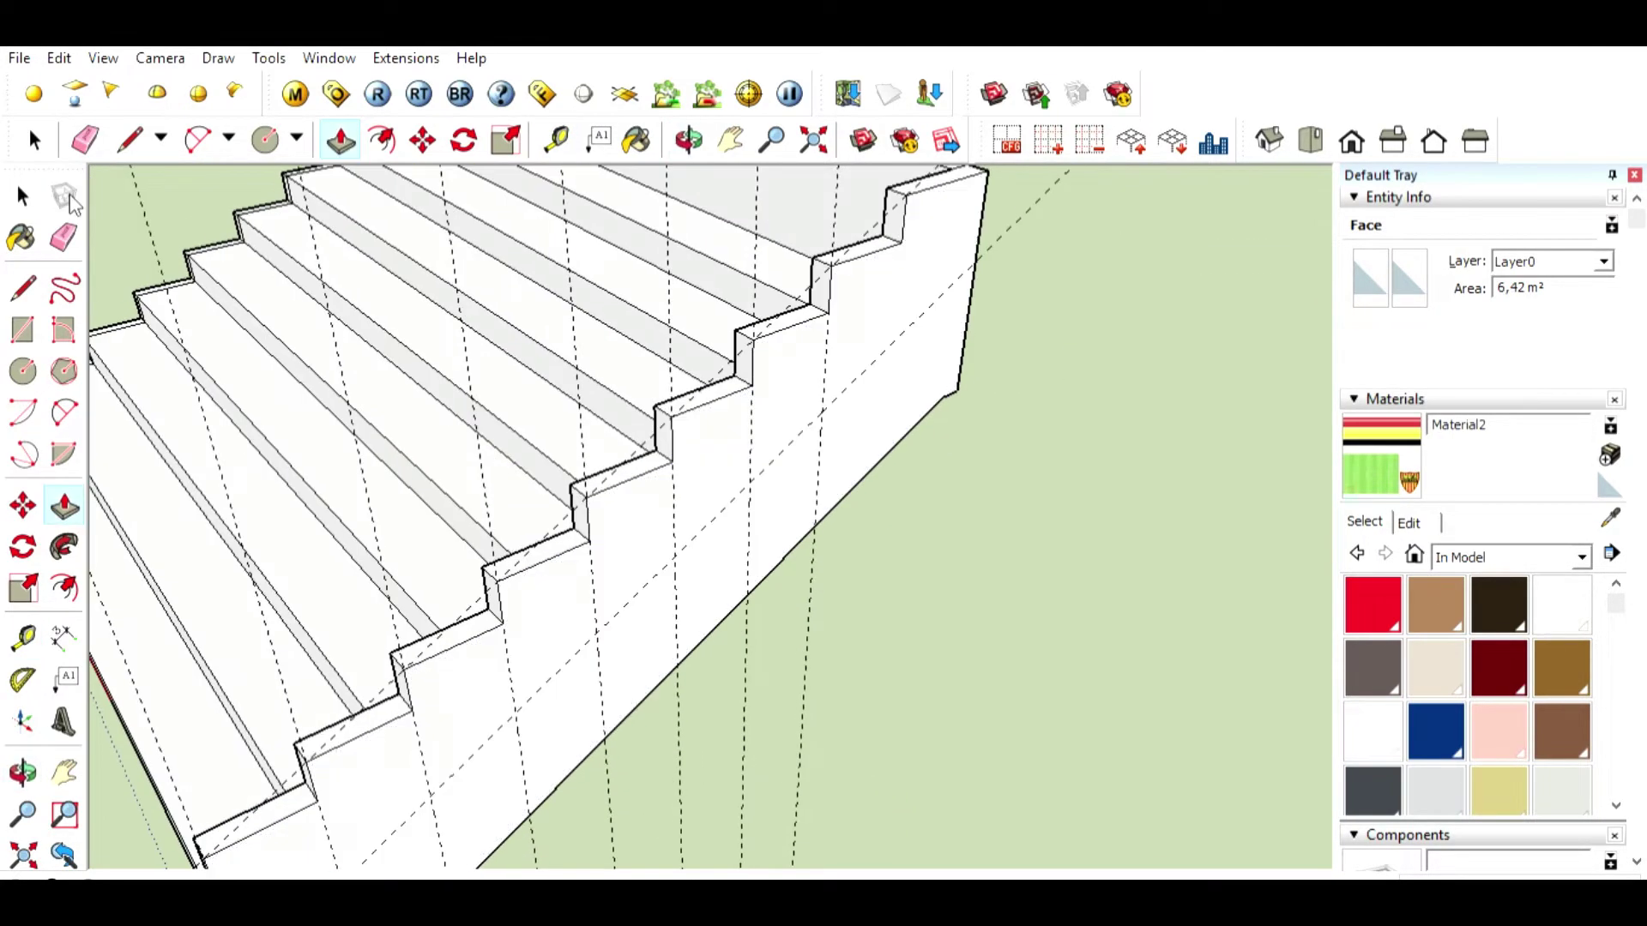
{"action": "key", "text": "space"}
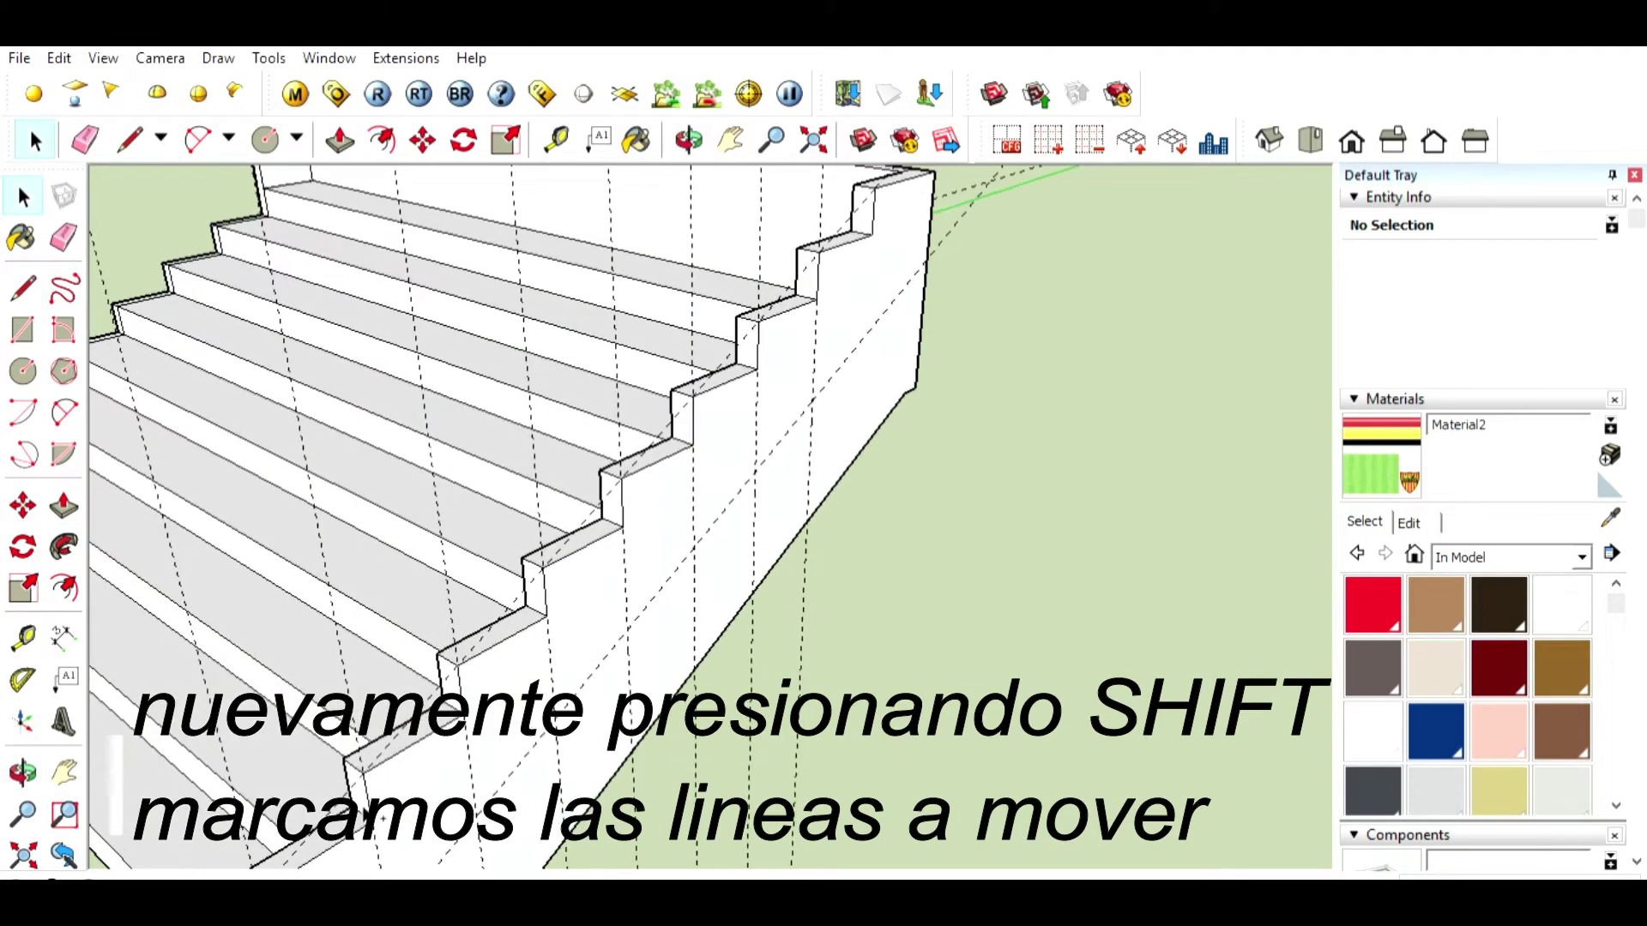
Step: Select three riser-bottom edges of the stepped side wall
{"action": "left_click", "coordinate": [455, 681], "text": "shift"}
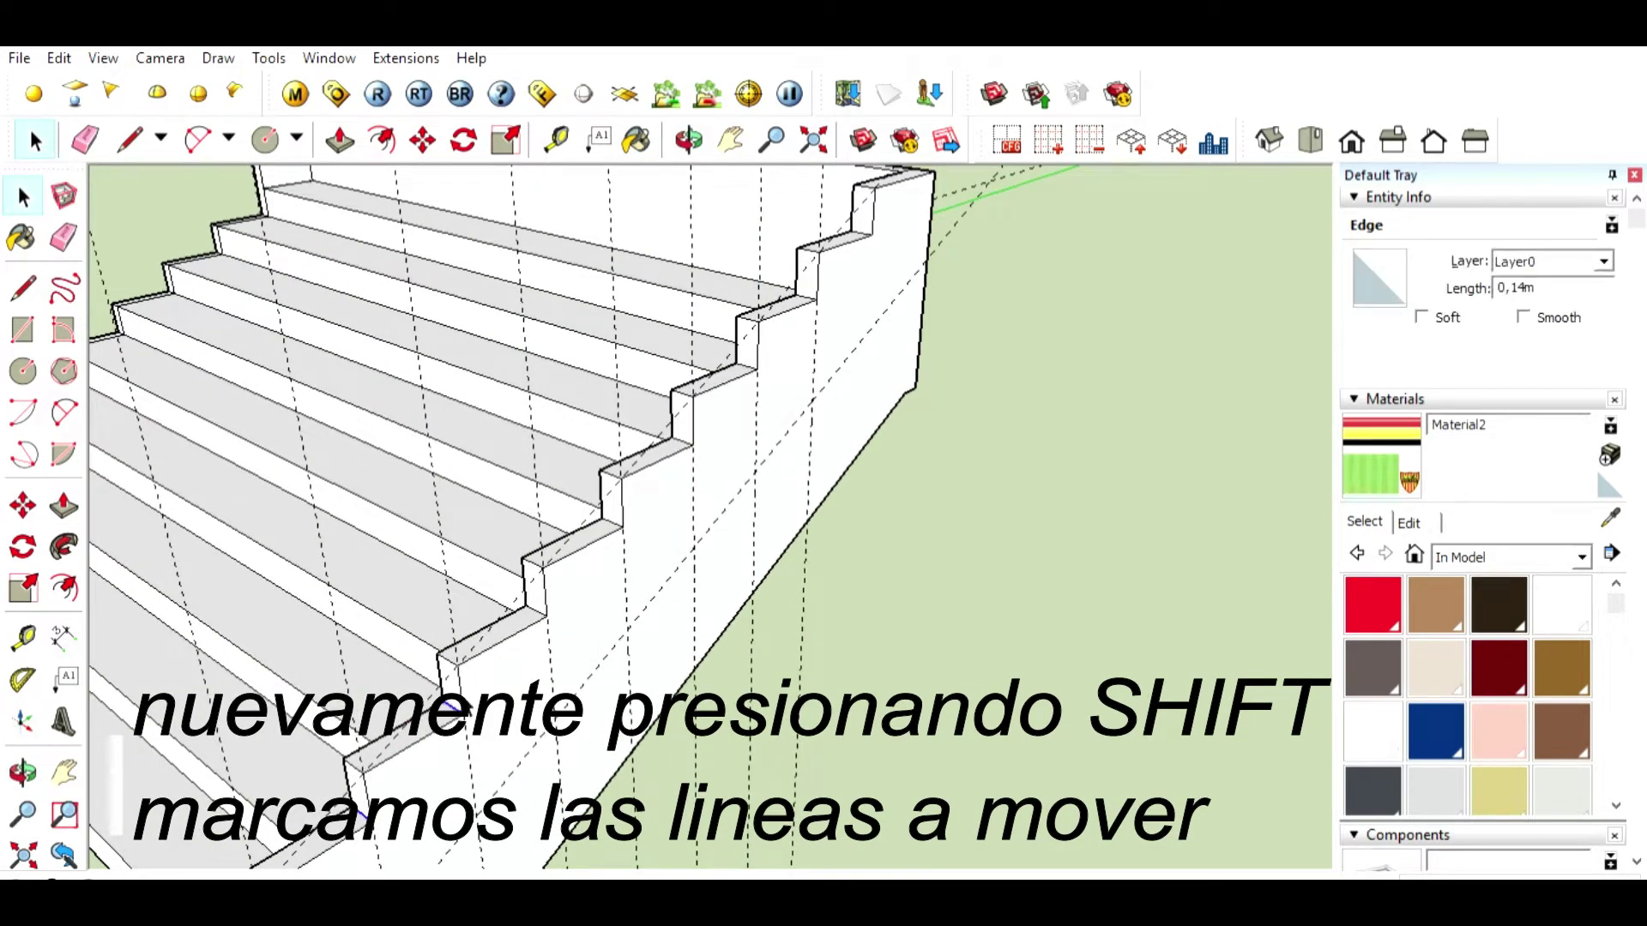
{"action": "left_click", "coordinate": [539, 610], "text": "shift"}
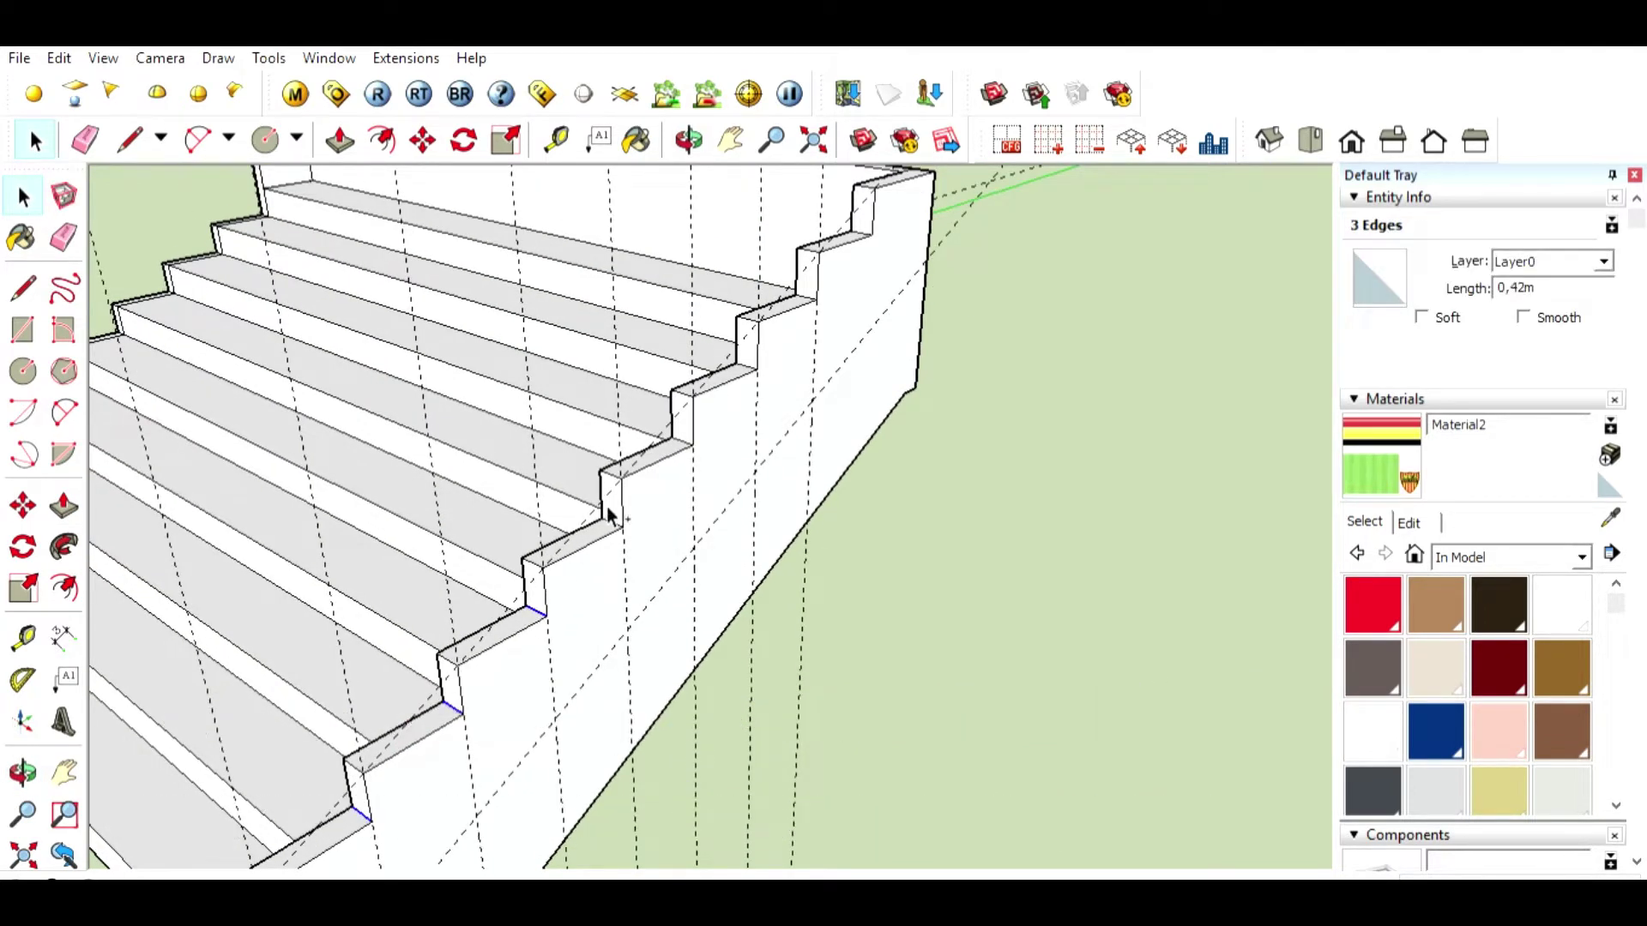
{"action": "left_click", "coordinate": [755, 354], "text": "shift"}
{"action": "middle_click_drag", "start_coordinate": [879, 218], "coordinate": [772, 357]}
Step: Move the selected riser edges up to the next step's edge to slope the wall
{"action": "left_click", "coordinate": [424, 137]}
{"action": "scroll", "coordinate": [908, 285], "scroll_direction": "up", "scroll_amount": 1}
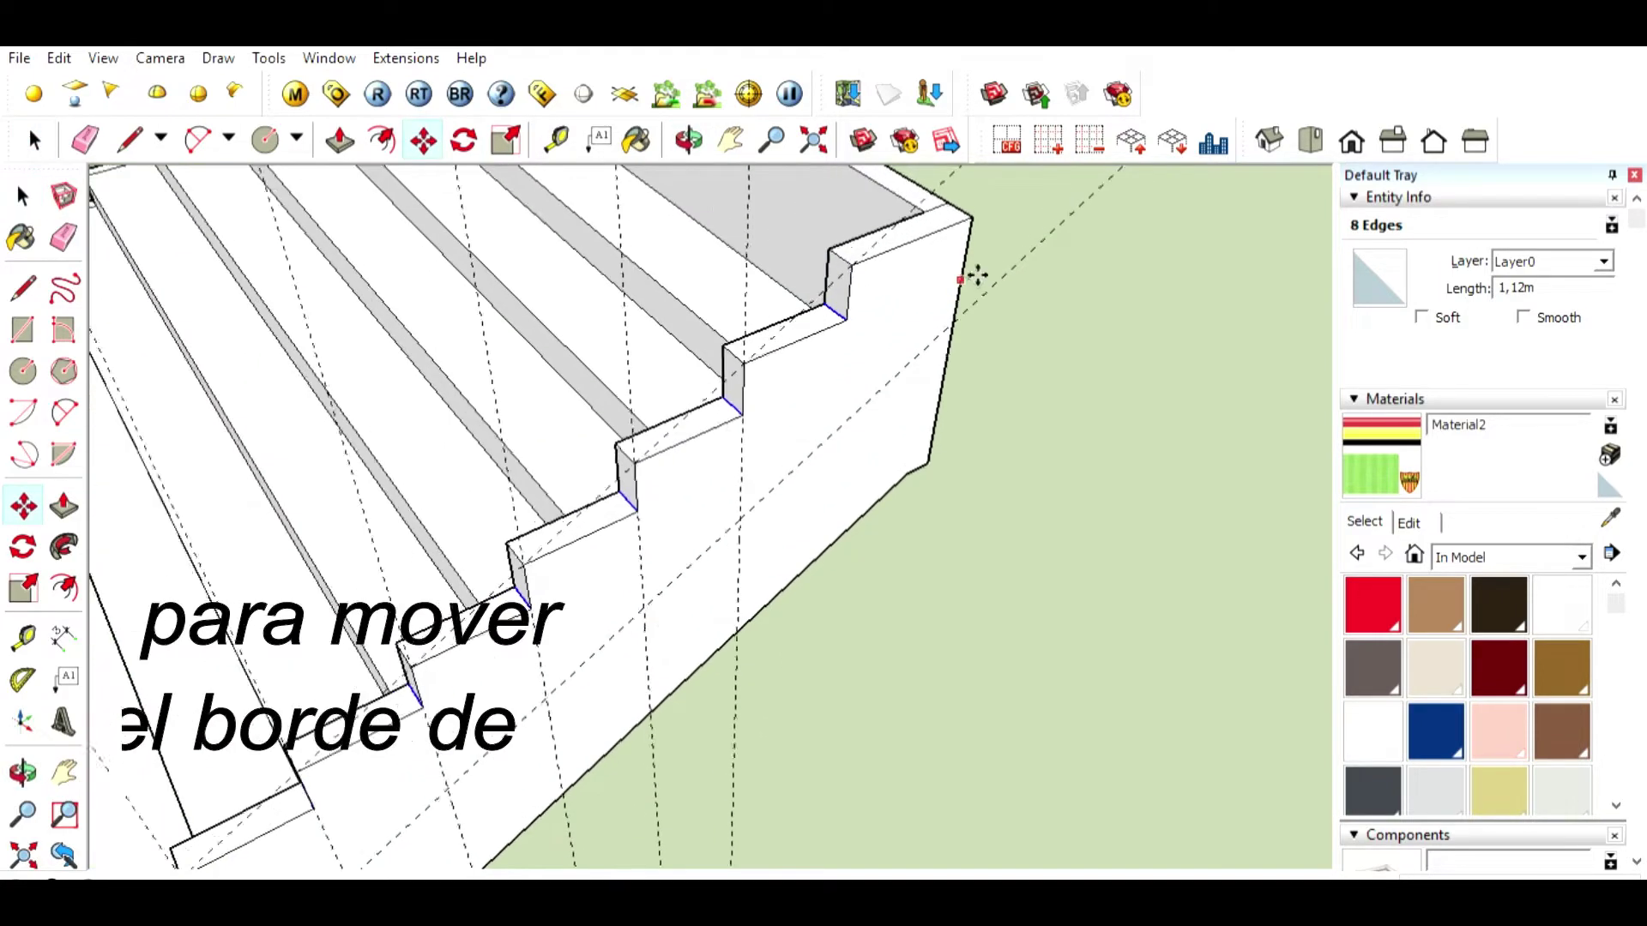
{"action": "scroll", "coordinate": [907, 285], "scroll_direction": "up", "scroll_amount": 2}
{"action": "left_click", "coordinate": [809, 346]}
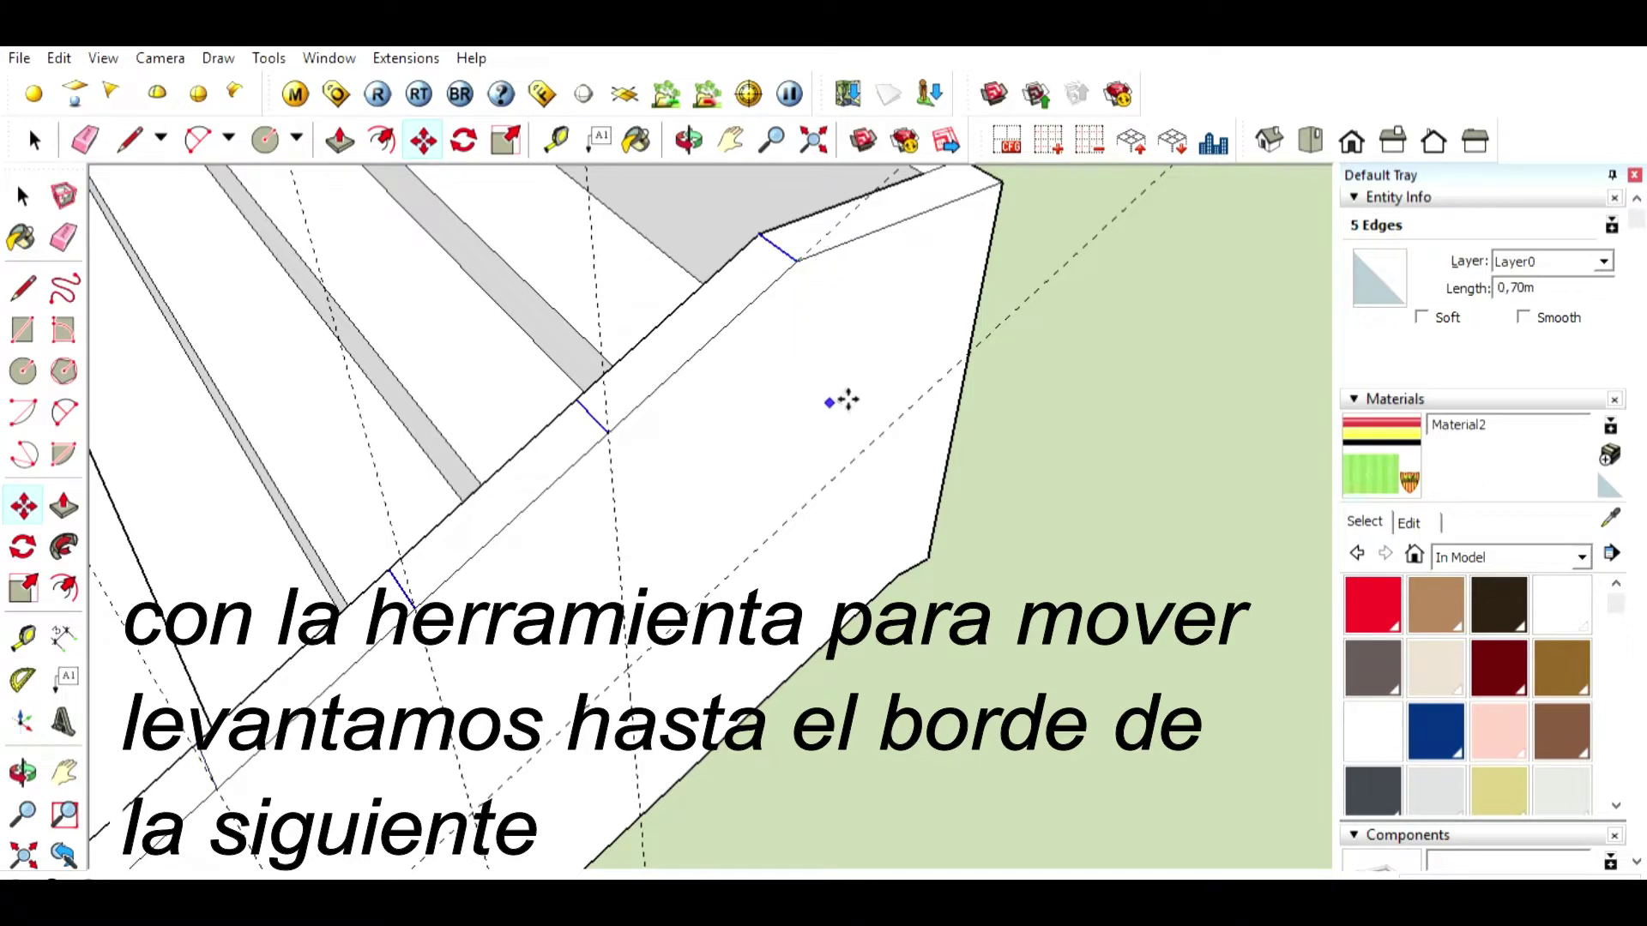
{"action": "scroll", "coordinate": [845, 399], "scroll_direction": "down", "scroll_amount": 3}
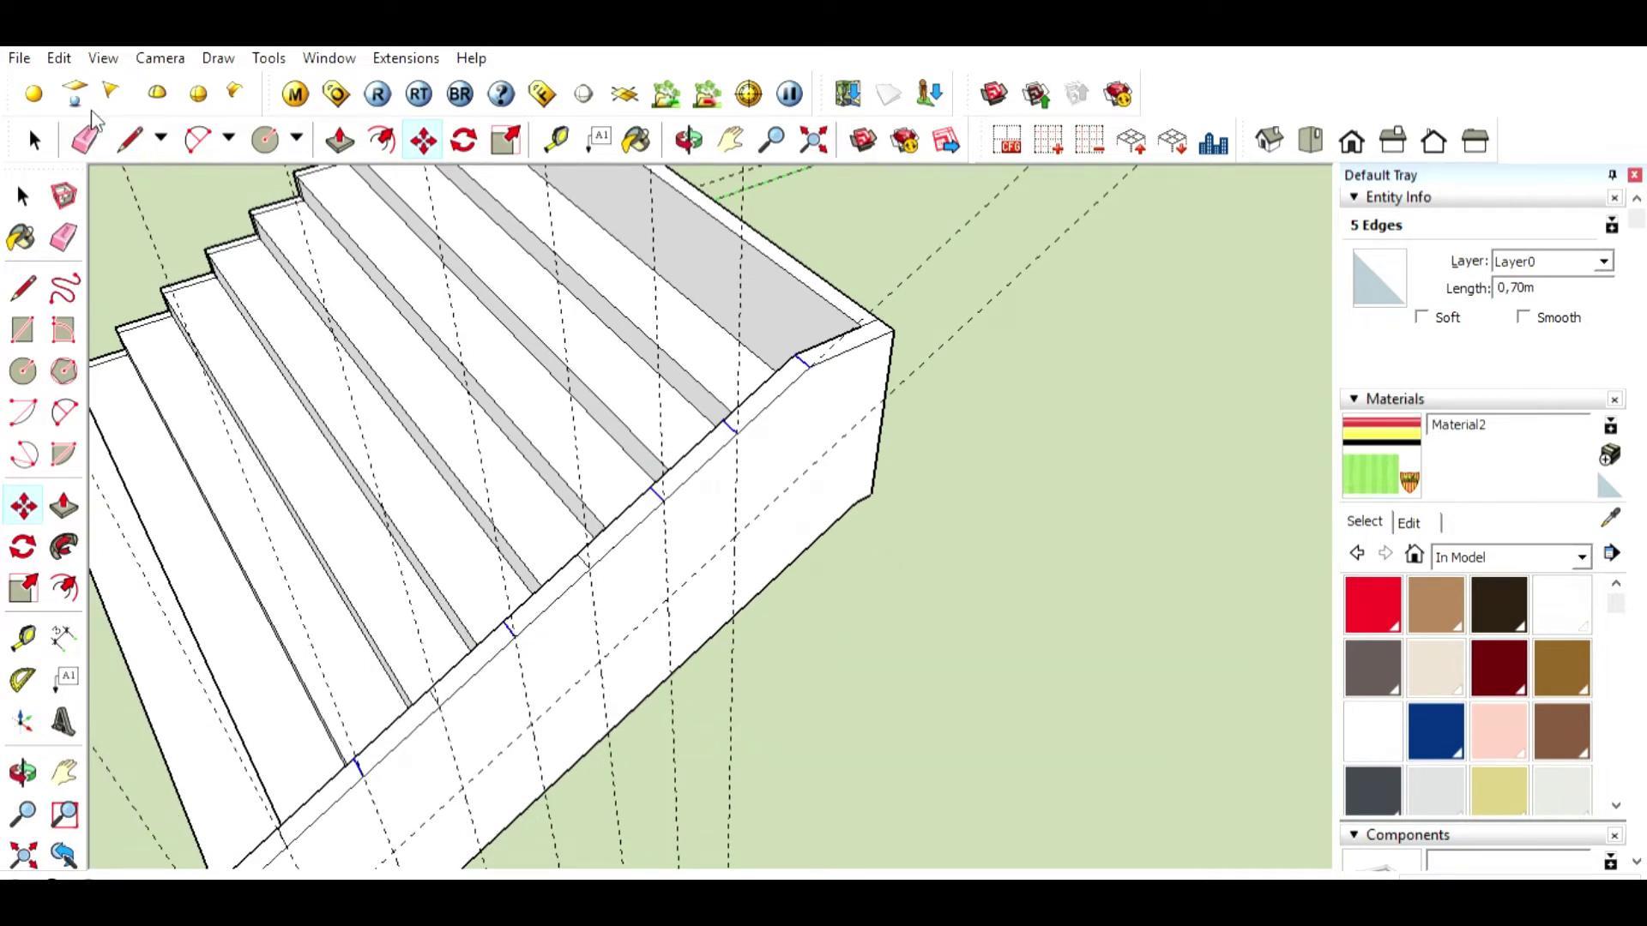
{"action": "scroll", "coordinate": [817, 360], "scroll_direction": "down", "scroll_amount": 3}
{"action": "scroll", "coordinate": [680, 411], "scroll_direction": "up", "scroll_amount": 3}
Step: Erase the leftover lines on the sloped side wall
{"action": "key", "text": "e"}
{"action": "scroll", "coordinate": [757, 444], "scroll_direction": "up", "scroll_amount": 2}
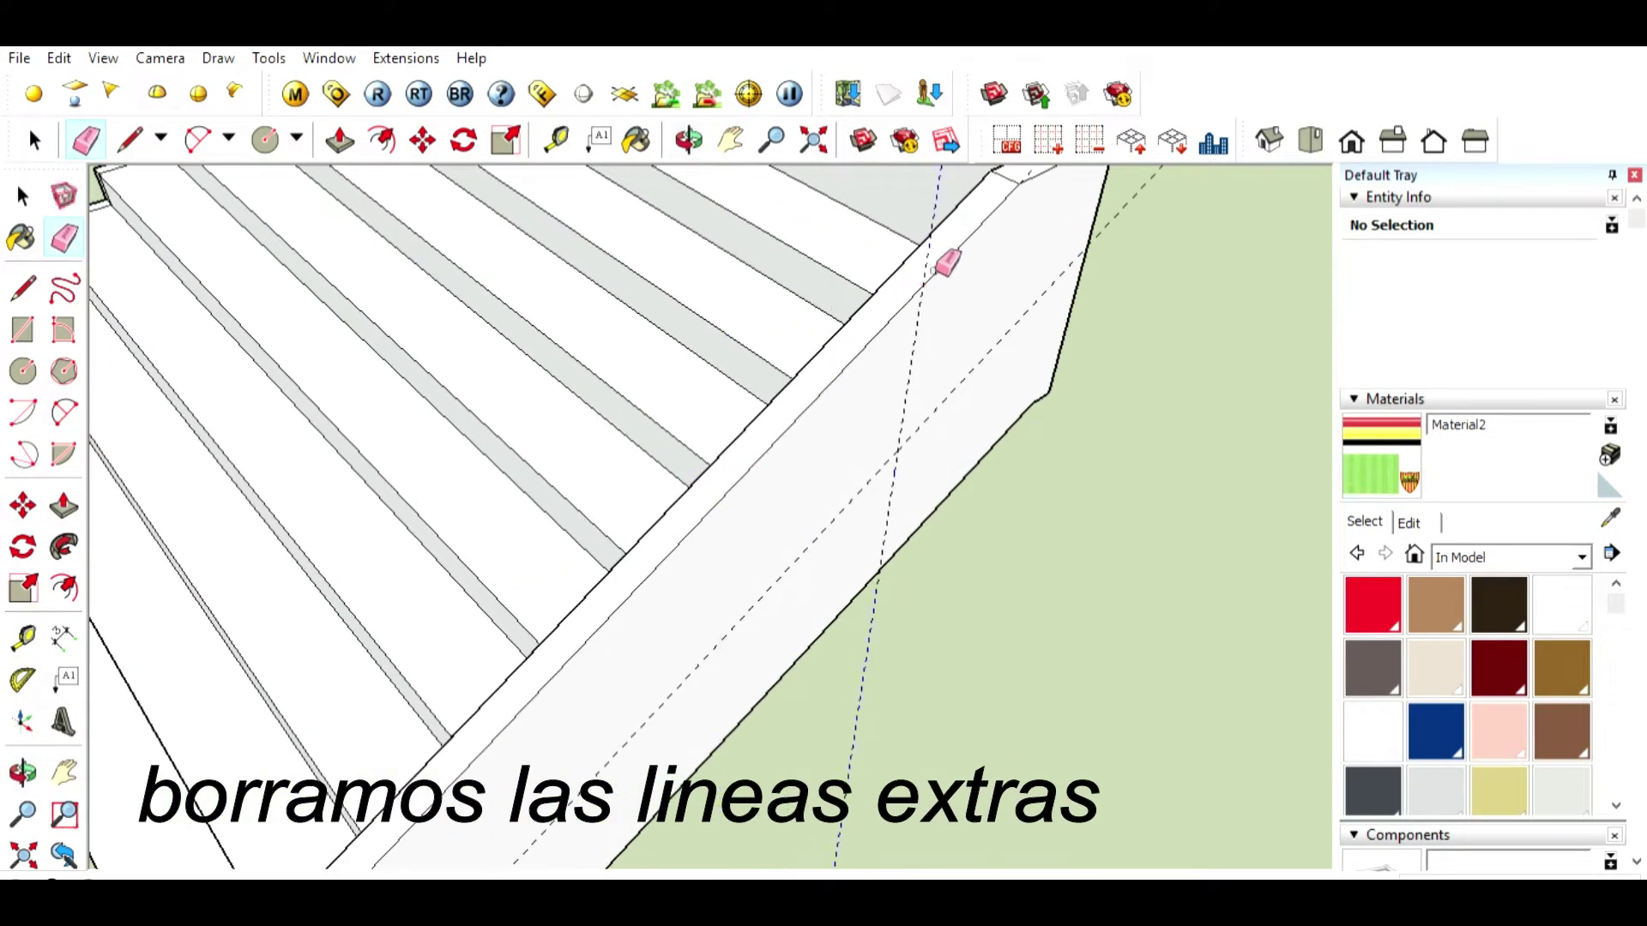
{"action": "scroll", "coordinate": [947, 262], "scroll_direction": "down", "scroll_amount": 3}
{"action": "mouse_move", "coordinate": [1037, 173]}
{"action": "middle_mouse_down"}
{"action": "mouse_move", "coordinate": [735, 312]}
{"action": "mouse_move", "coordinate": [383, 379]}
{"action": "mouse_move", "coordinate": [614, 546]}
{"action": "middle_mouse_up"}
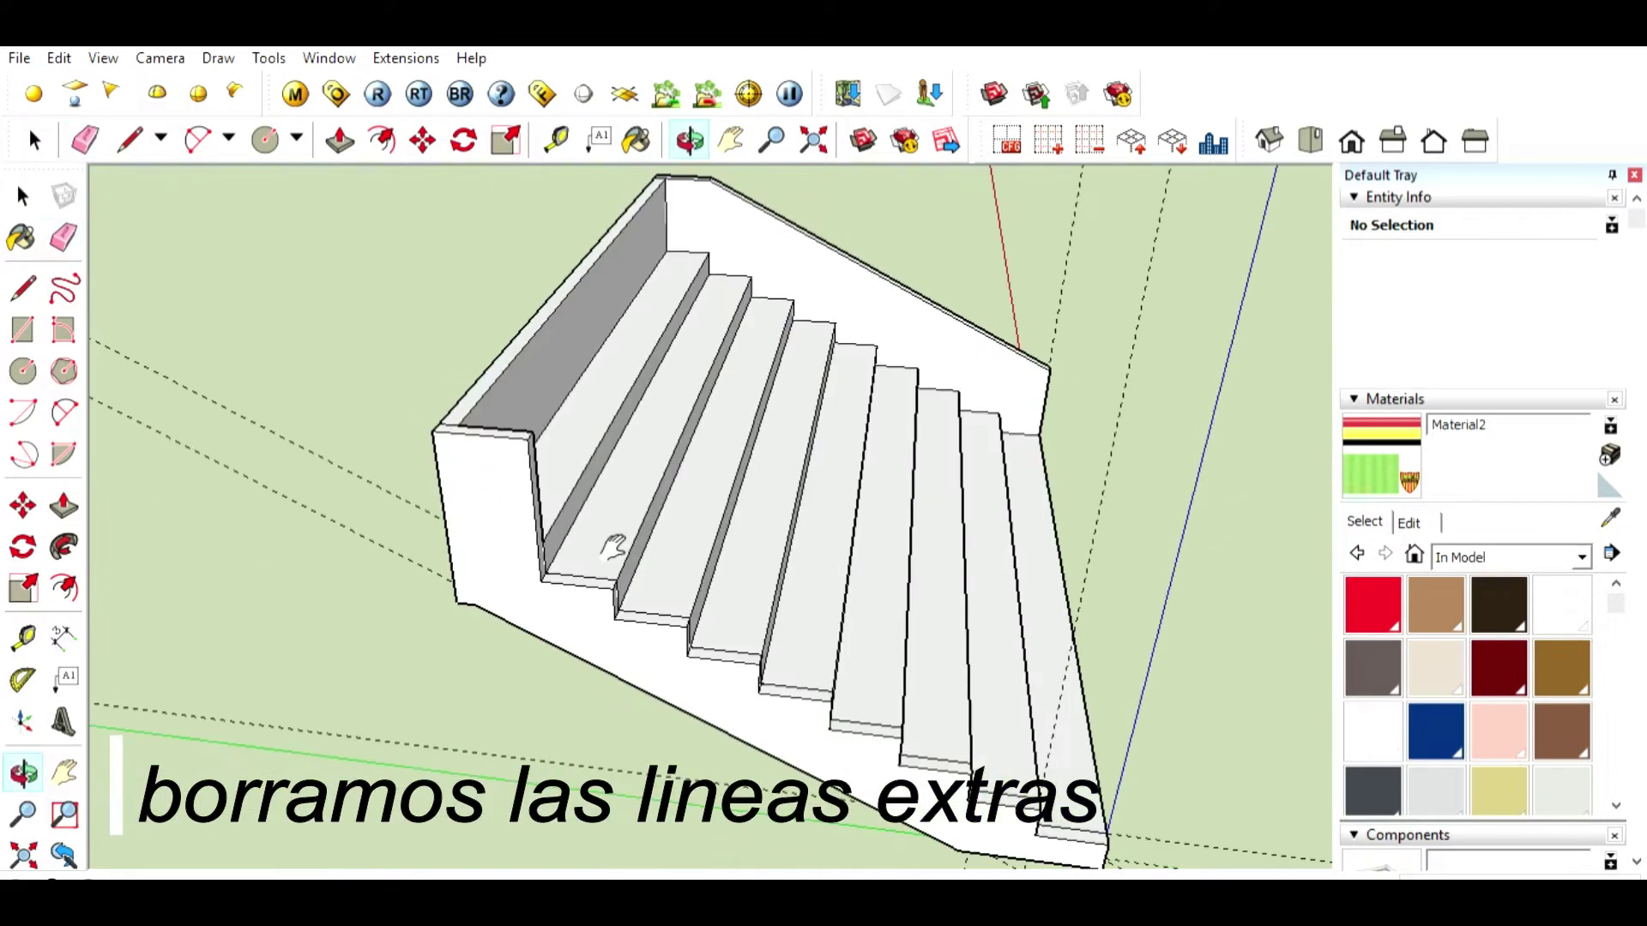
Step: Raise the opposite side wall at each step by repeating the Push/Pull height
{"action": "scroll", "coordinate": [614, 547], "scroll_direction": "up", "scroll_amount": 3}
{"action": "key", "text": "t"}
{"action": "scroll", "coordinate": [429, 463], "scroll_direction": "up", "scroll_amount": 3}
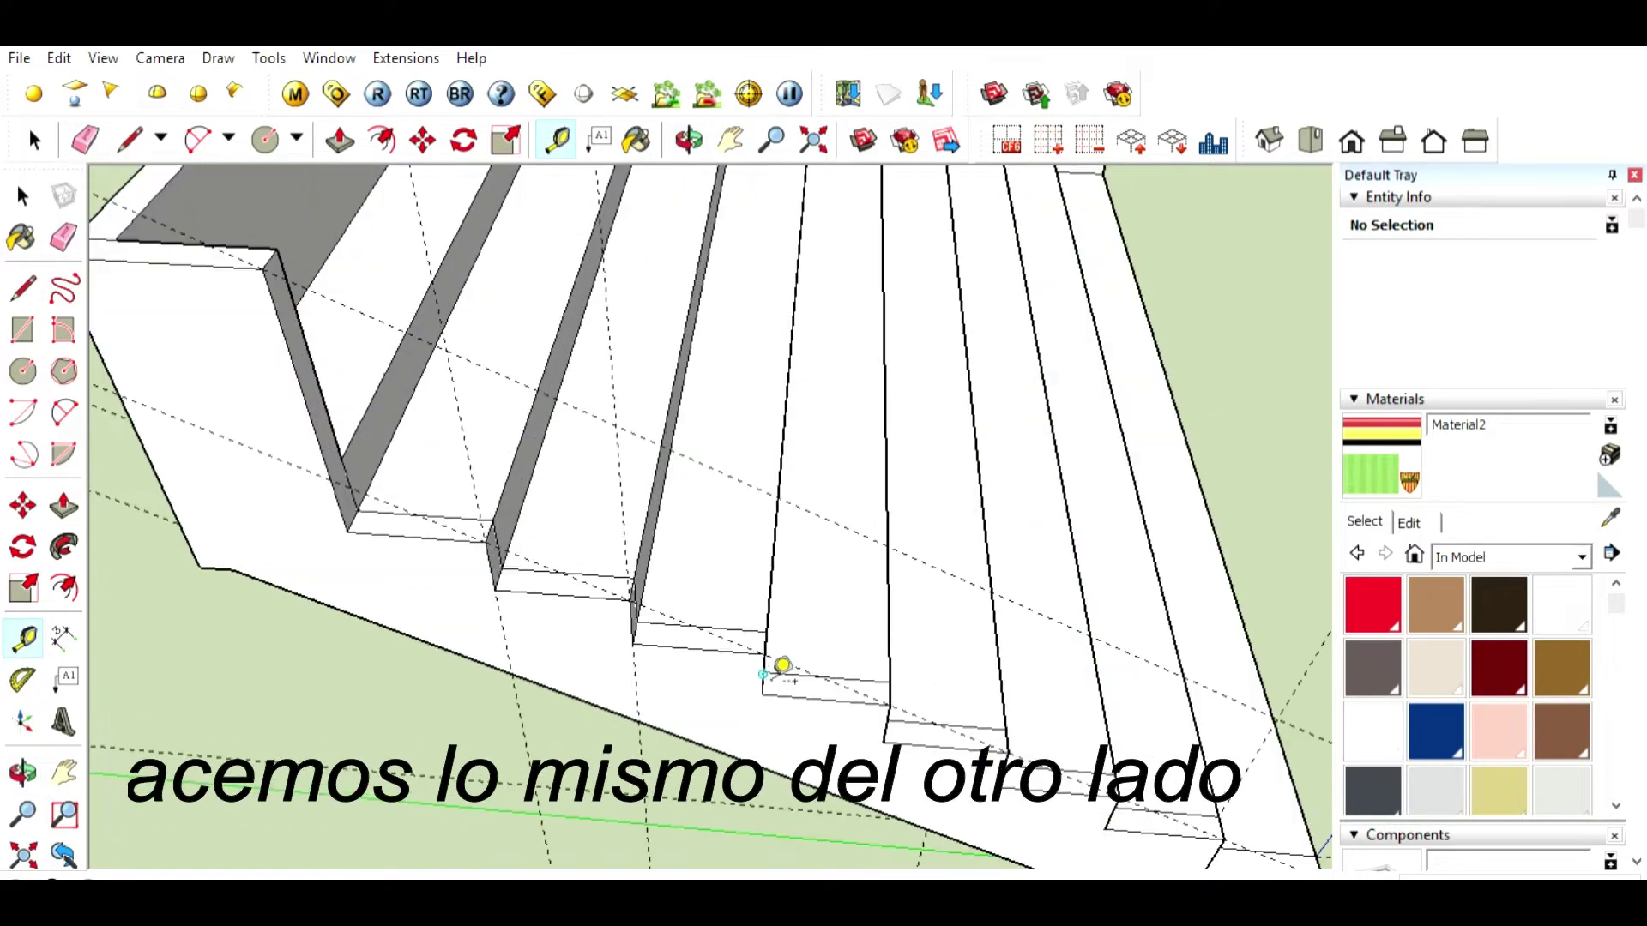
{"action": "scroll", "coordinate": [1273, 856], "scroll_direction": "down", "scroll_amount": 3}
{"action": "middle_click_drag", "start_coordinate": [1122, 688], "coordinate": [711, 563]}
{"action": "key", "text": "p"}
{"action": "double_click", "coordinate": [921, 642]}
{"action": "double_click", "coordinate": [1250, 681]}
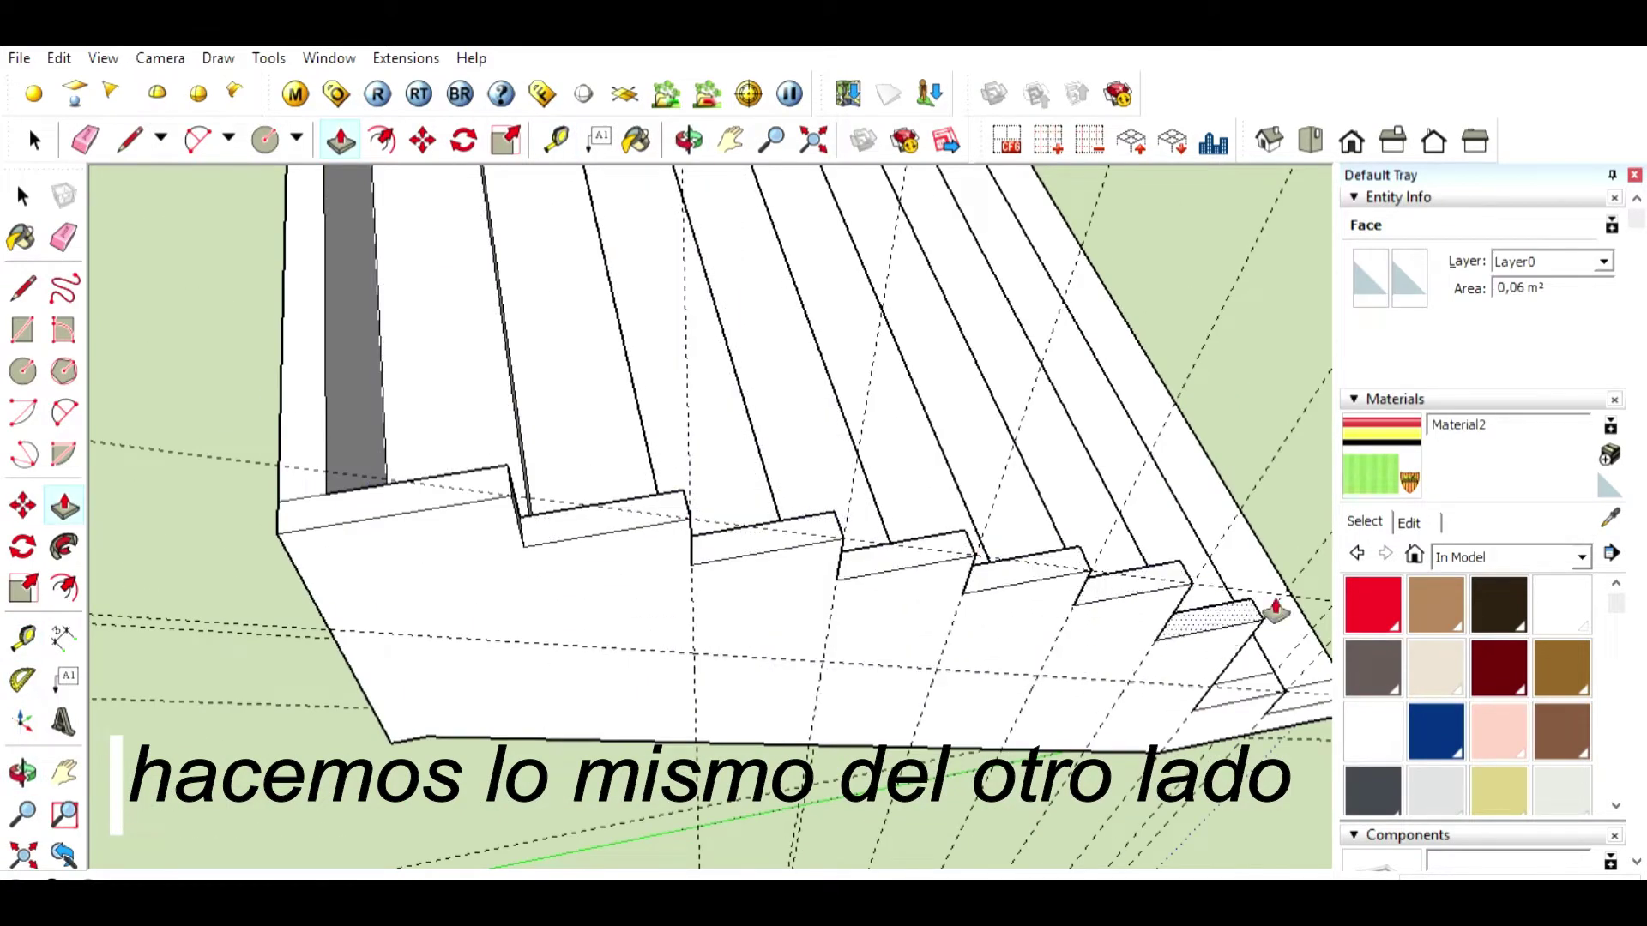
{"action": "middle_click_drag", "start_coordinate": [1250, 681], "coordinate": [1040, 533]}
{"action": "scroll", "coordinate": [599, 365], "scroll_direction": "up", "scroll_amount": 3}
{"action": "scroll", "coordinate": [599, 364], "scroll_direction": "down", "scroll_amount": 3}
{"action": "mouse_move", "coordinate": [1128, 824]}
{"action": "middle_mouse_down"}
{"action": "mouse_move", "coordinate": [1096, 765]}
{"action": "mouse_move", "coordinate": [1090, 644]}
{"action": "mouse_move", "coordinate": [230, 247]}
{"action": "middle_mouse_up"}
Step: Select the opposite wall's riser edges and move them up to slope the wall
{"action": "key", "text": "space"}
{"action": "left_click", "coordinate": [699, 369]}
{"action": "middle_click_drag", "start_coordinate": [699, 369], "coordinate": [678, 496]}
{"action": "left_click", "coordinate": [678, 495], "text": "shift"}
{"action": "scroll", "coordinate": [632, 480], "scroll_direction": "up", "scroll_amount": 3}
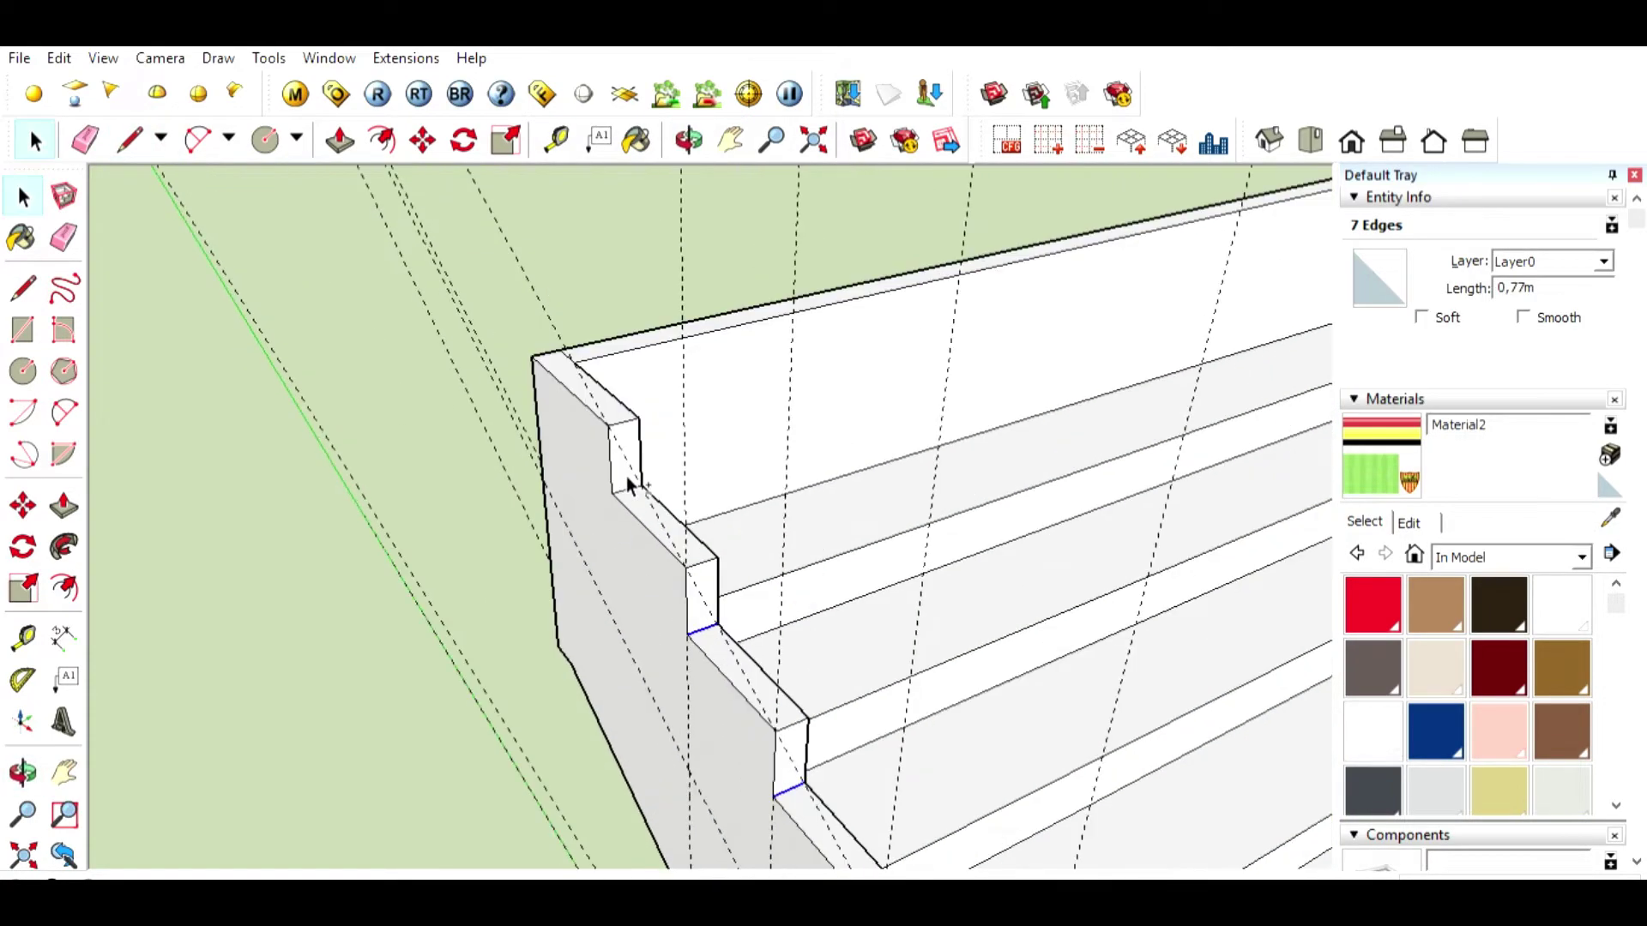
{"action": "key", "text": "m"}
{"action": "left_click_drag", "start_coordinate": [632, 480], "coordinate": [120, 163]}
Step: Erase the extra vertical wall lines and start pulling a support column from the underside
{"action": "left_click", "coordinate": [84, 139]}
{"action": "middle_click_drag", "start_coordinate": [868, 758], "coordinate": [502, 283]}
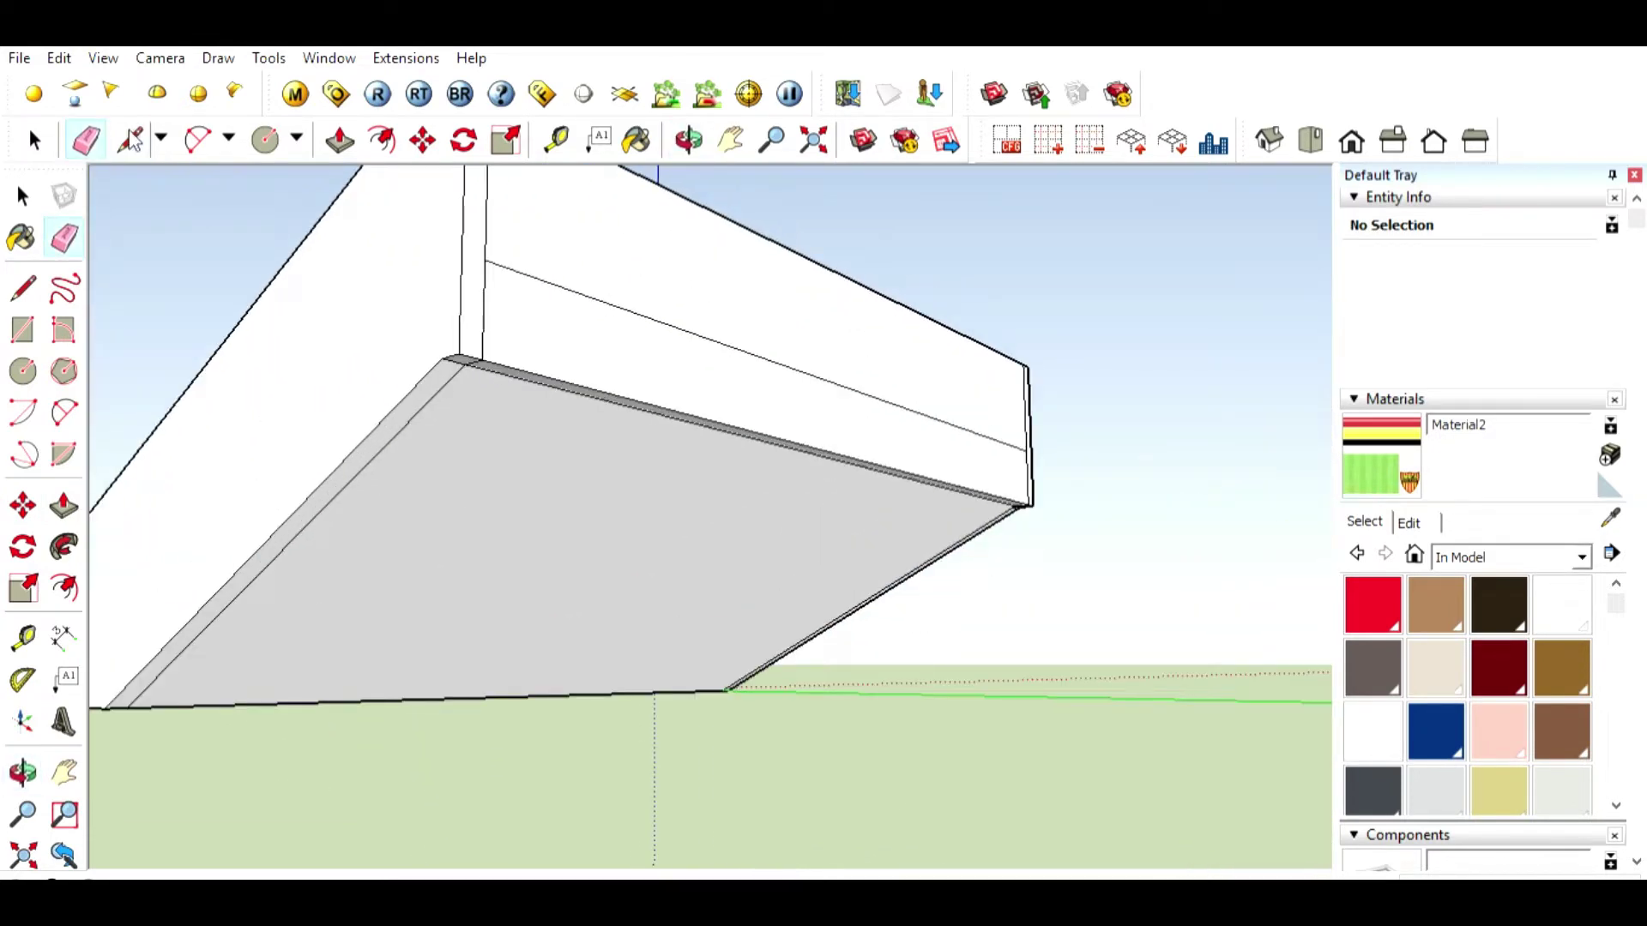
{"action": "key", "text": "p"}
{"action": "left_click", "coordinate": [472, 377]}
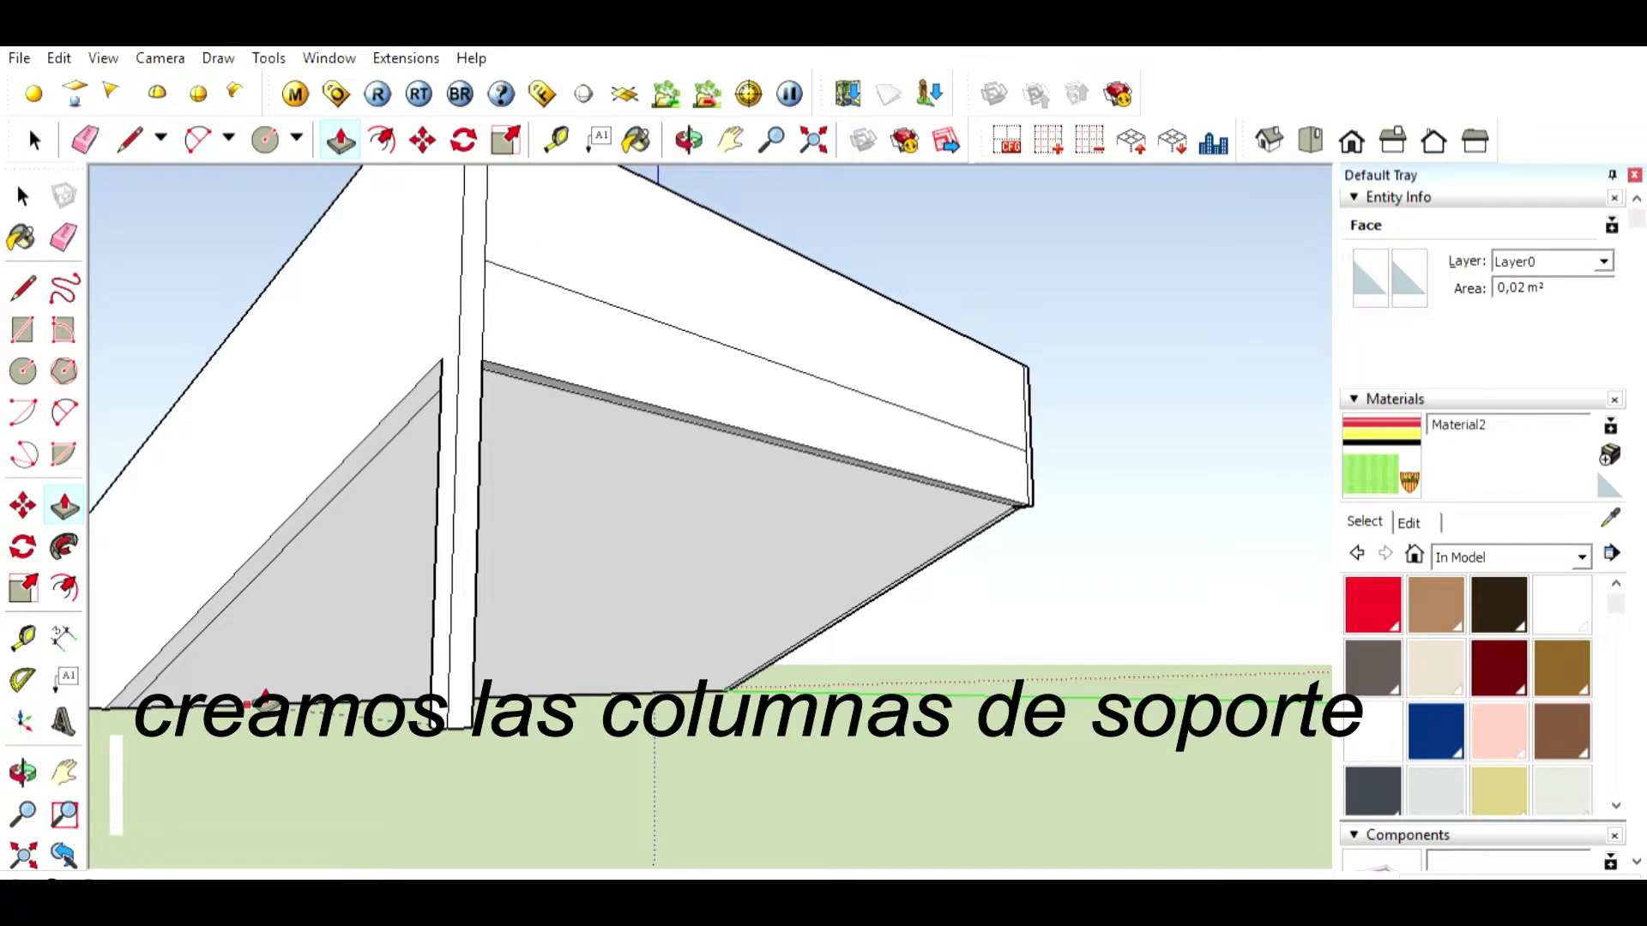
Step: Finish the first support column at ground level and sketch a small rectangle underneath
{"action": "left_click", "coordinate": [265, 696]}
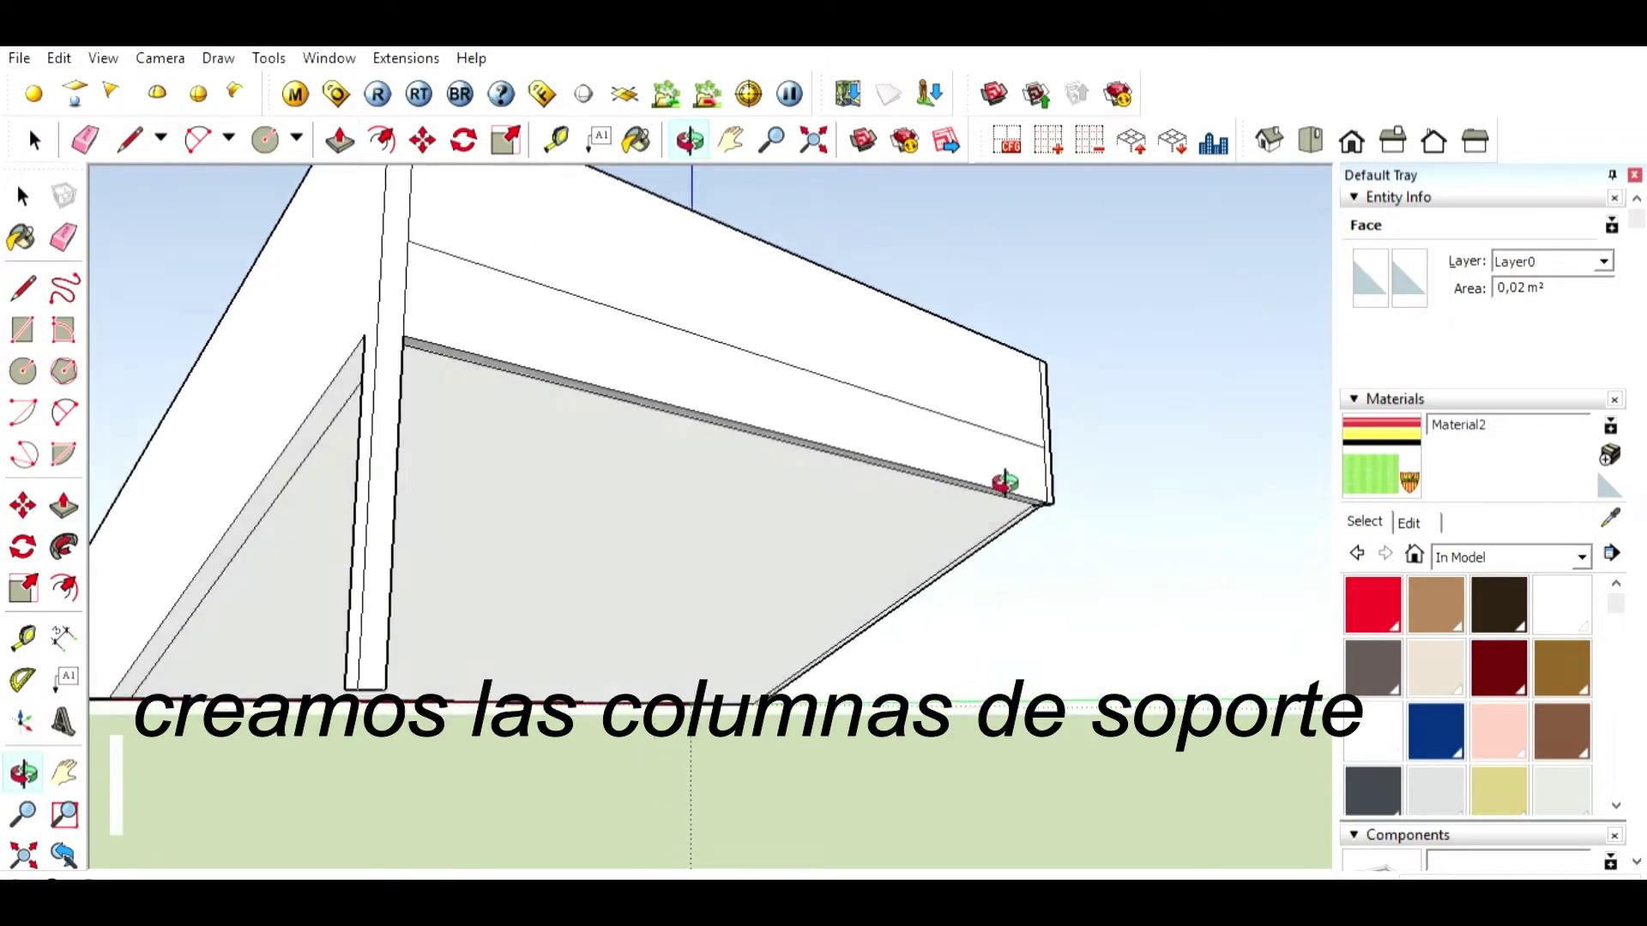
{"action": "middle_click_drag", "start_coordinate": [1000, 480], "coordinate": [588, 434]}
{"action": "mouse_move", "coordinate": [1069, 390]}
{"action": "middle_mouse_down"}
{"action": "mouse_move", "coordinate": [1075, 668]}
{"action": "mouse_move", "coordinate": [816, 747]}
{"action": "mouse_move", "coordinate": [883, 607]}
{"action": "mouse_move", "coordinate": [426, 140]}
{"action": "middle_mouse_up"}
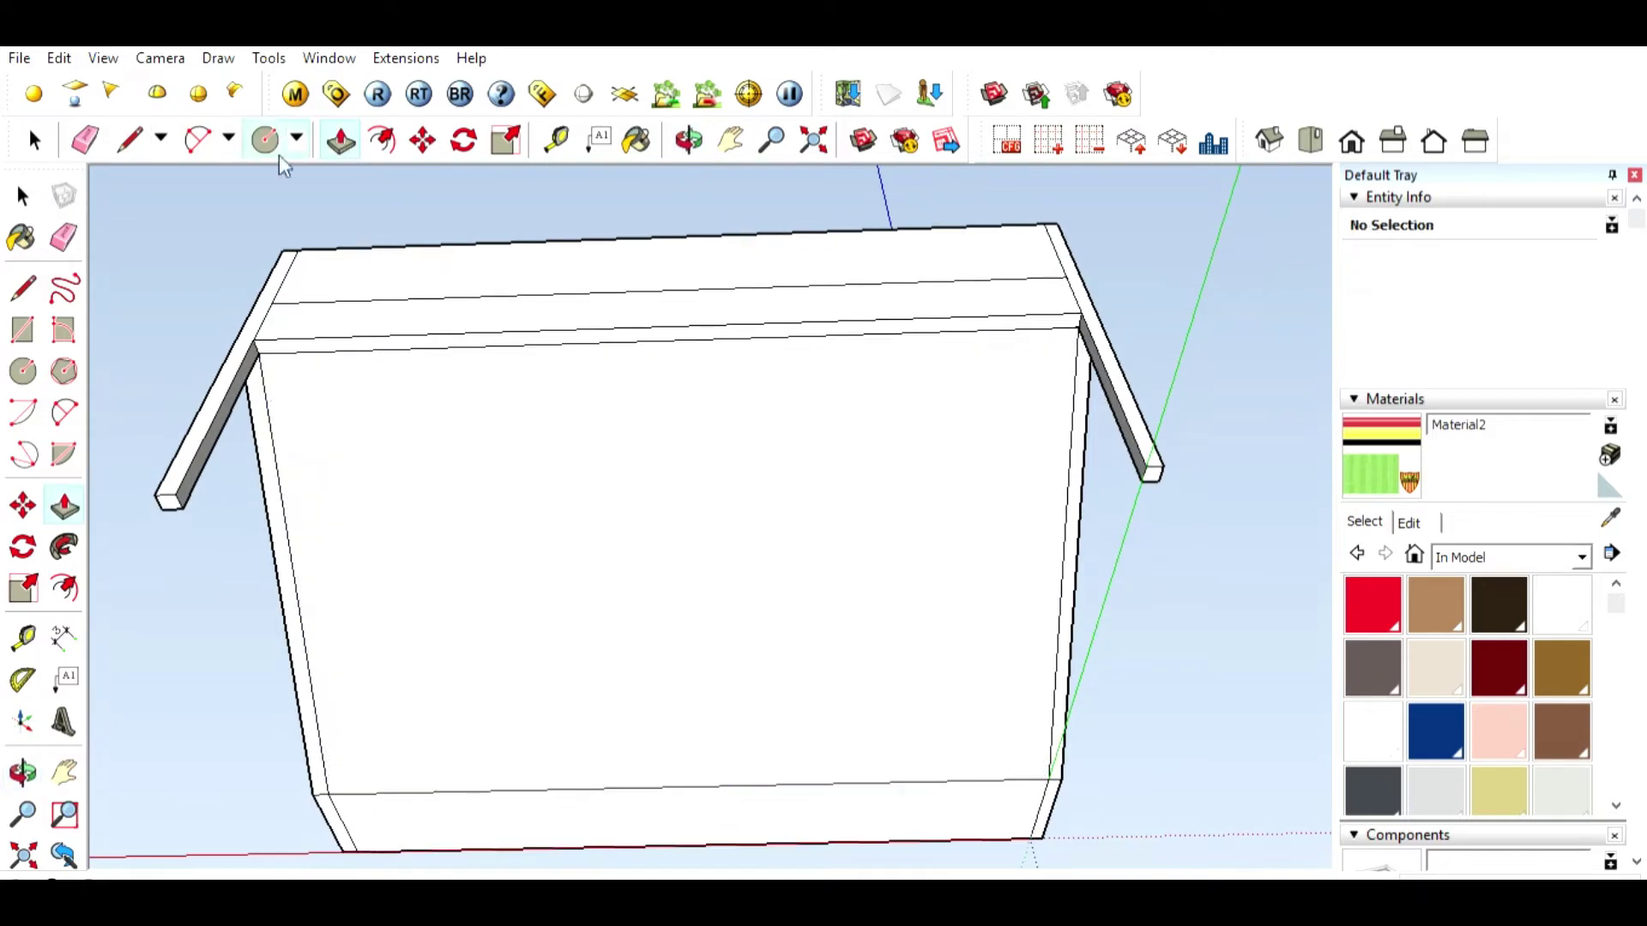
{"action": "key", "text": "r"}
{"action": "scroll", "coordinate": [692, 346], "scroll_direction": "up", "scroll_amount": 5}
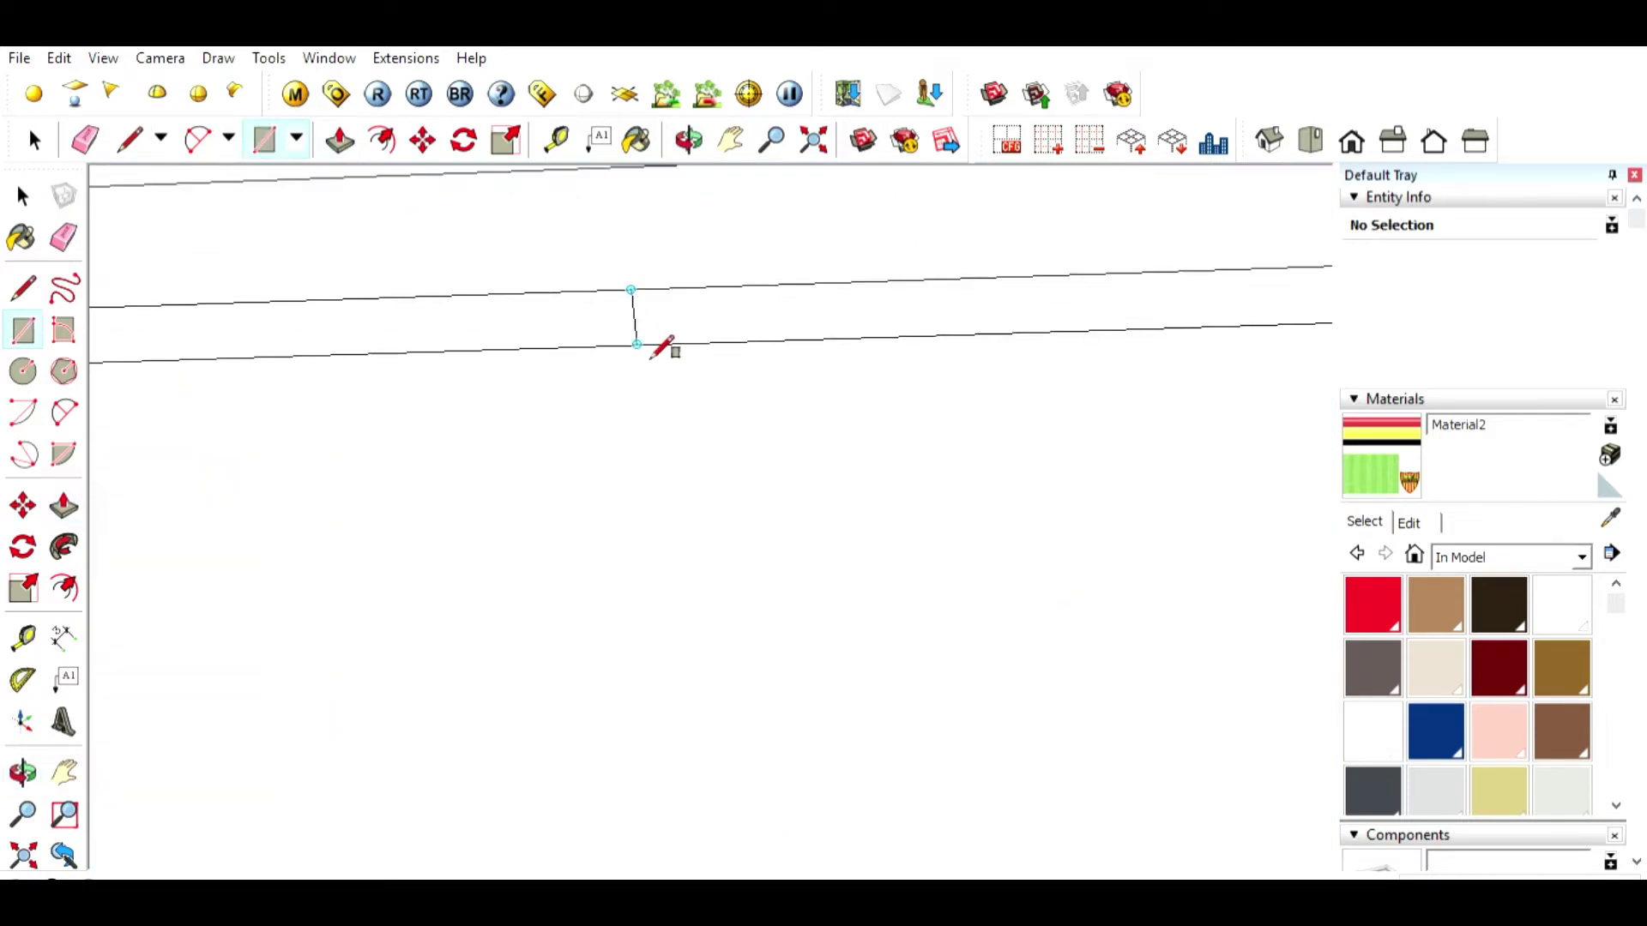
{"action": "scroll", "coordinate": [598, 296], "scroll_direction": "down", "scroll_amount": 5}
Step: Push/Pull the new underside rectangles down into more support columns reaching the ground
{"action": "key", "text": "space"}
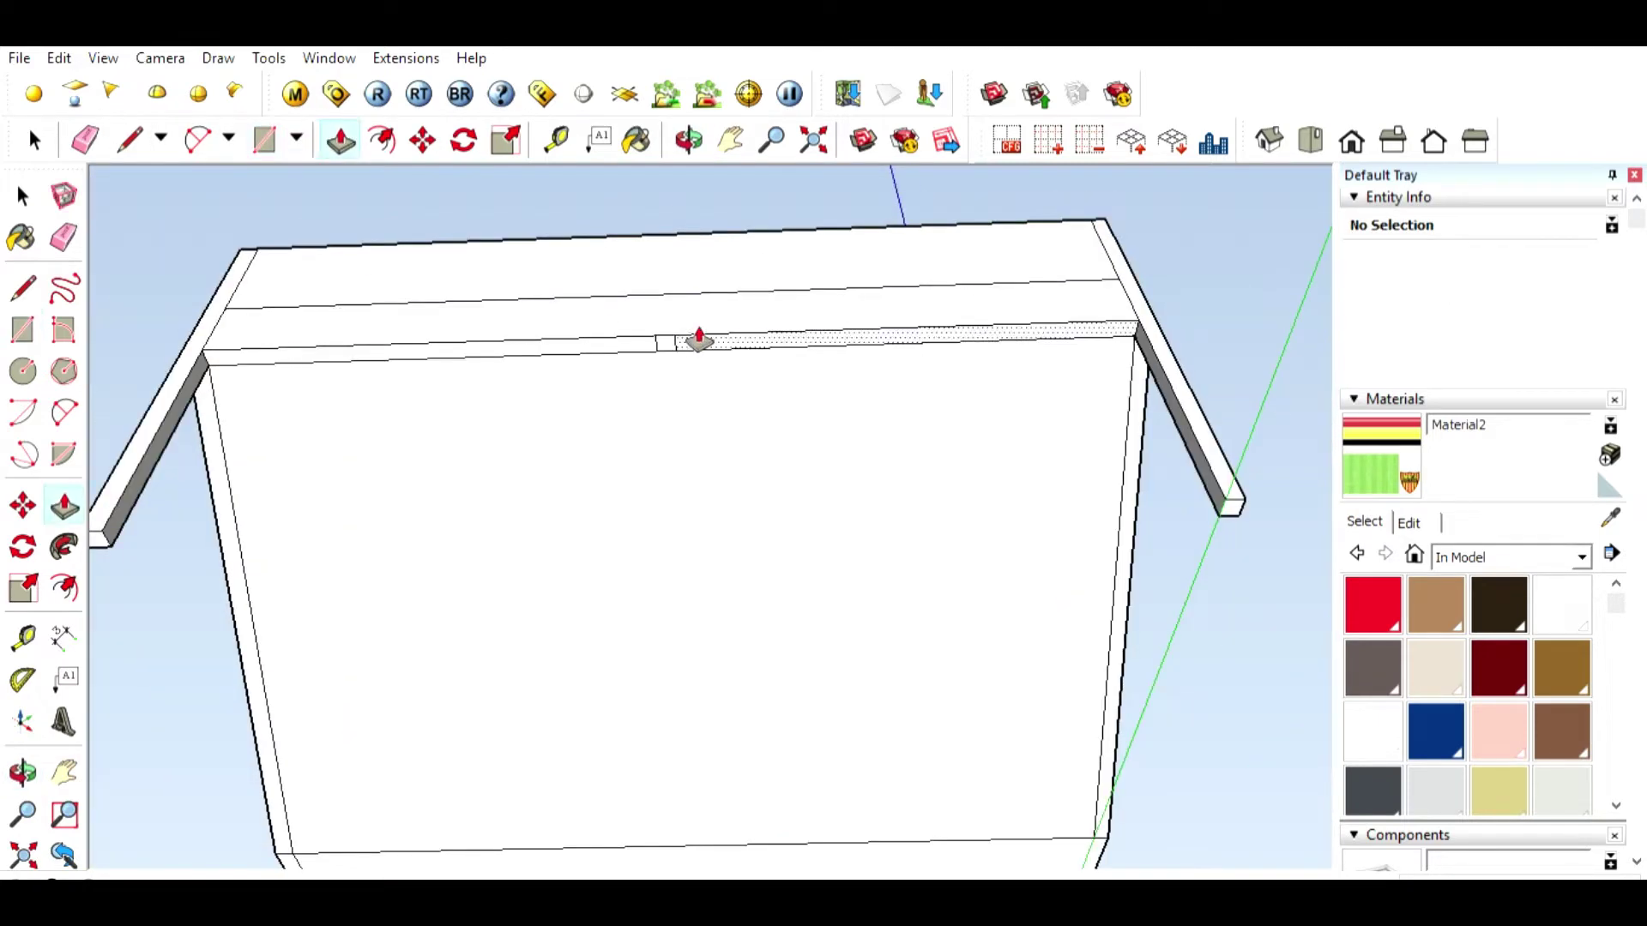
{"action": "left_click", "coordinate": [699, 401]}
{"action": "mouse_move", "coordinate": [700, 401]}
{"action": "middle_mouse_down"}
{"action": "mouse_move", "coordinate": [717, 695]}
{"action": "mouse_move", "coordinate": [868, 529]}
{"action": "mouse_move", "coordinate": [781, 536]}
{"action": "mouse_move", "coordinate": [440, 378]}
{"action": "mouse_move", "coordinate": [463, 388]}
{"action": "middle_mouse_up"}
{"action": "key", "text": "l"}
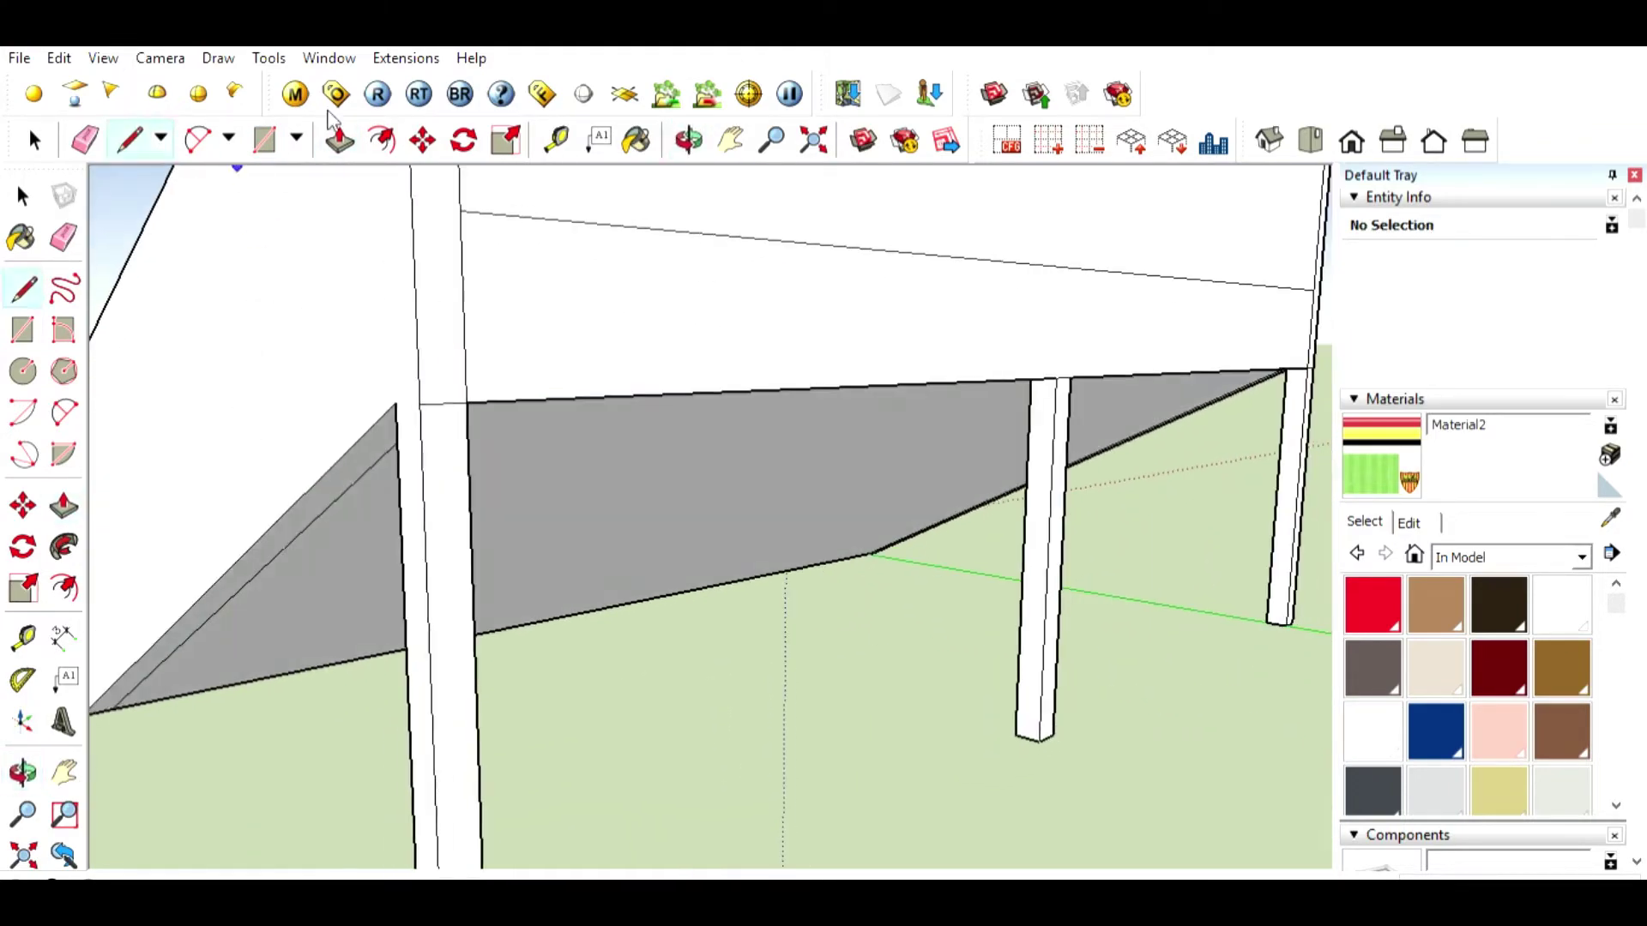
{"action": "key", "text": "p"}
{"action": "middle_click_drag", "start_coordinate": [1092, 551], "coordinate": [1089, 398]}
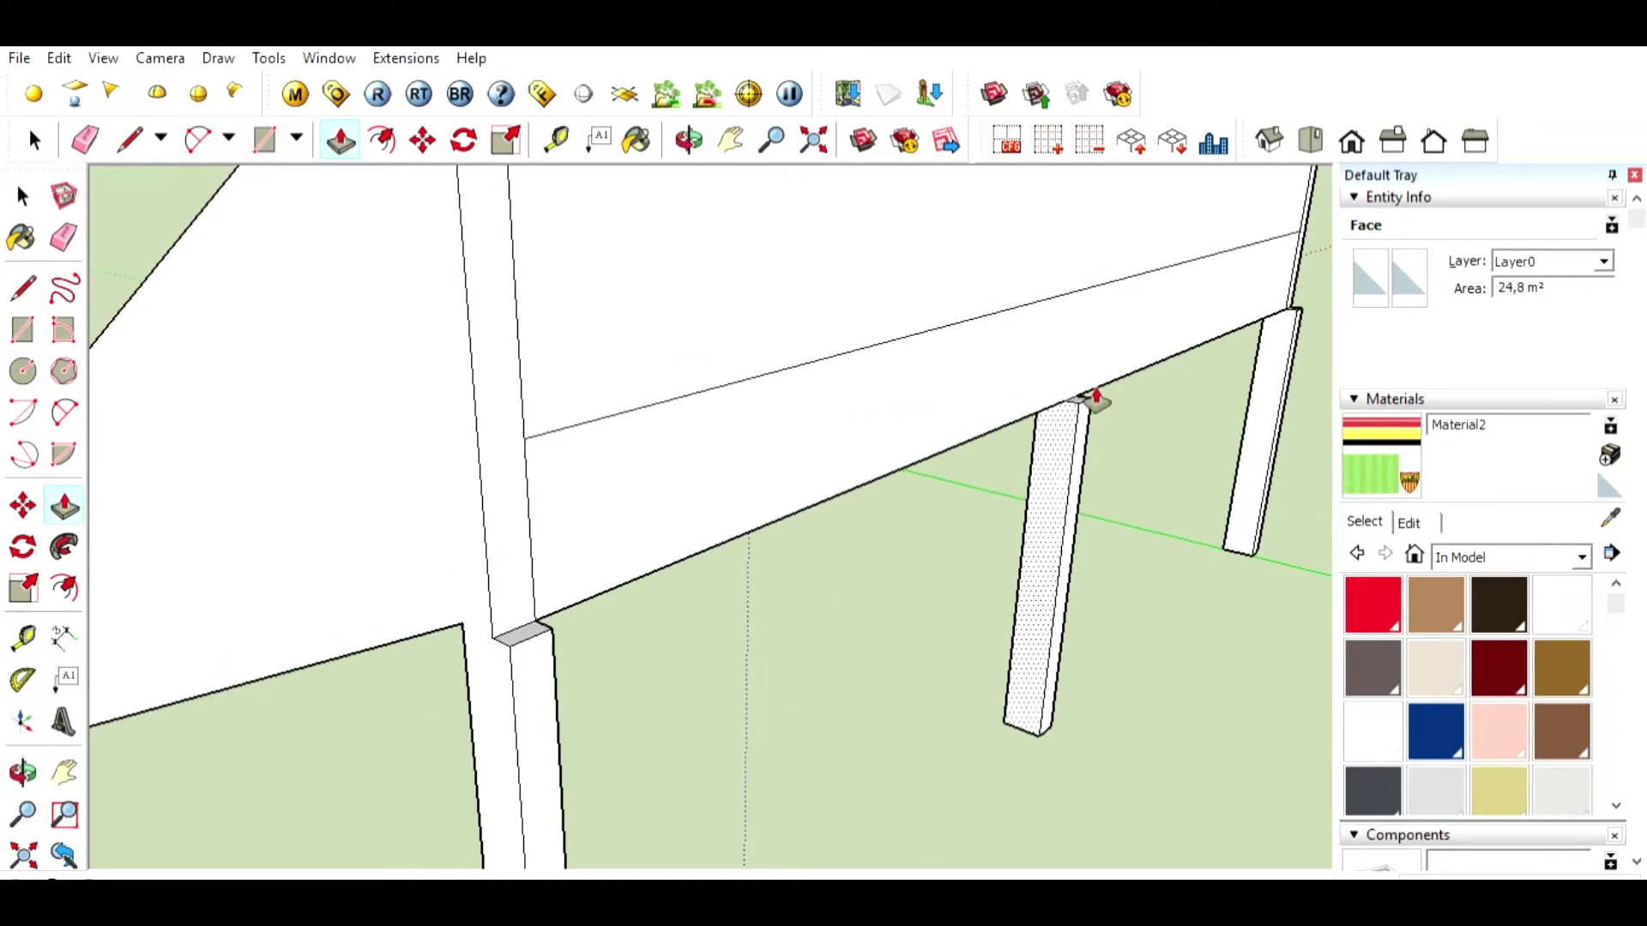
{"action": "mouse_move", "coordinate": [624, 420]}
{"action": "middle_mouse_down"}
{"action": "mouse_move", "coordinate": [1113, 404]}
{"action": "mouse_move", "coordinate": [907, 316]}
{"action": "mouse_move", "coordinate": [518, 437]}
{"action": "mouse_move", "coordinate": [228, 250]}
{"action": "mouse_move", "coordinate": [323, 306]}
{"action": "mouse_move", "coordinate": [551, 268]}
{"action": "middle_mouse_up"}
Step: Paint the whole stand with the striped texture material
{"action": "key", "text": "e"}
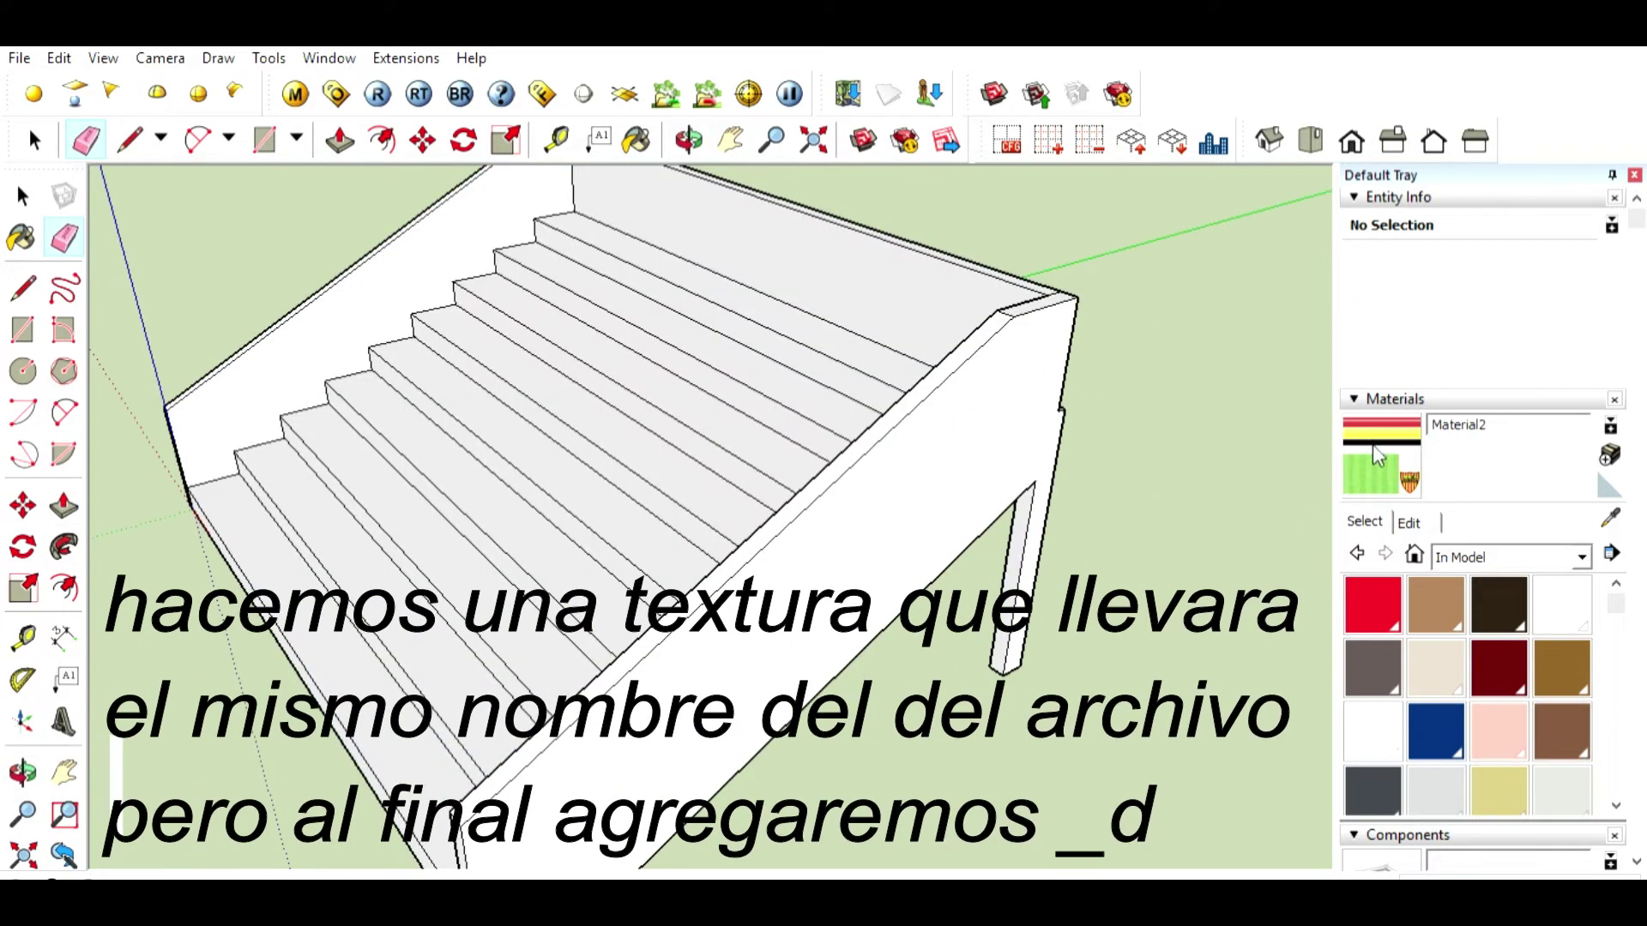
{"action": "middle_click_drag", "start_coordinate": [906, 440], "coordinate": [743, 562]}
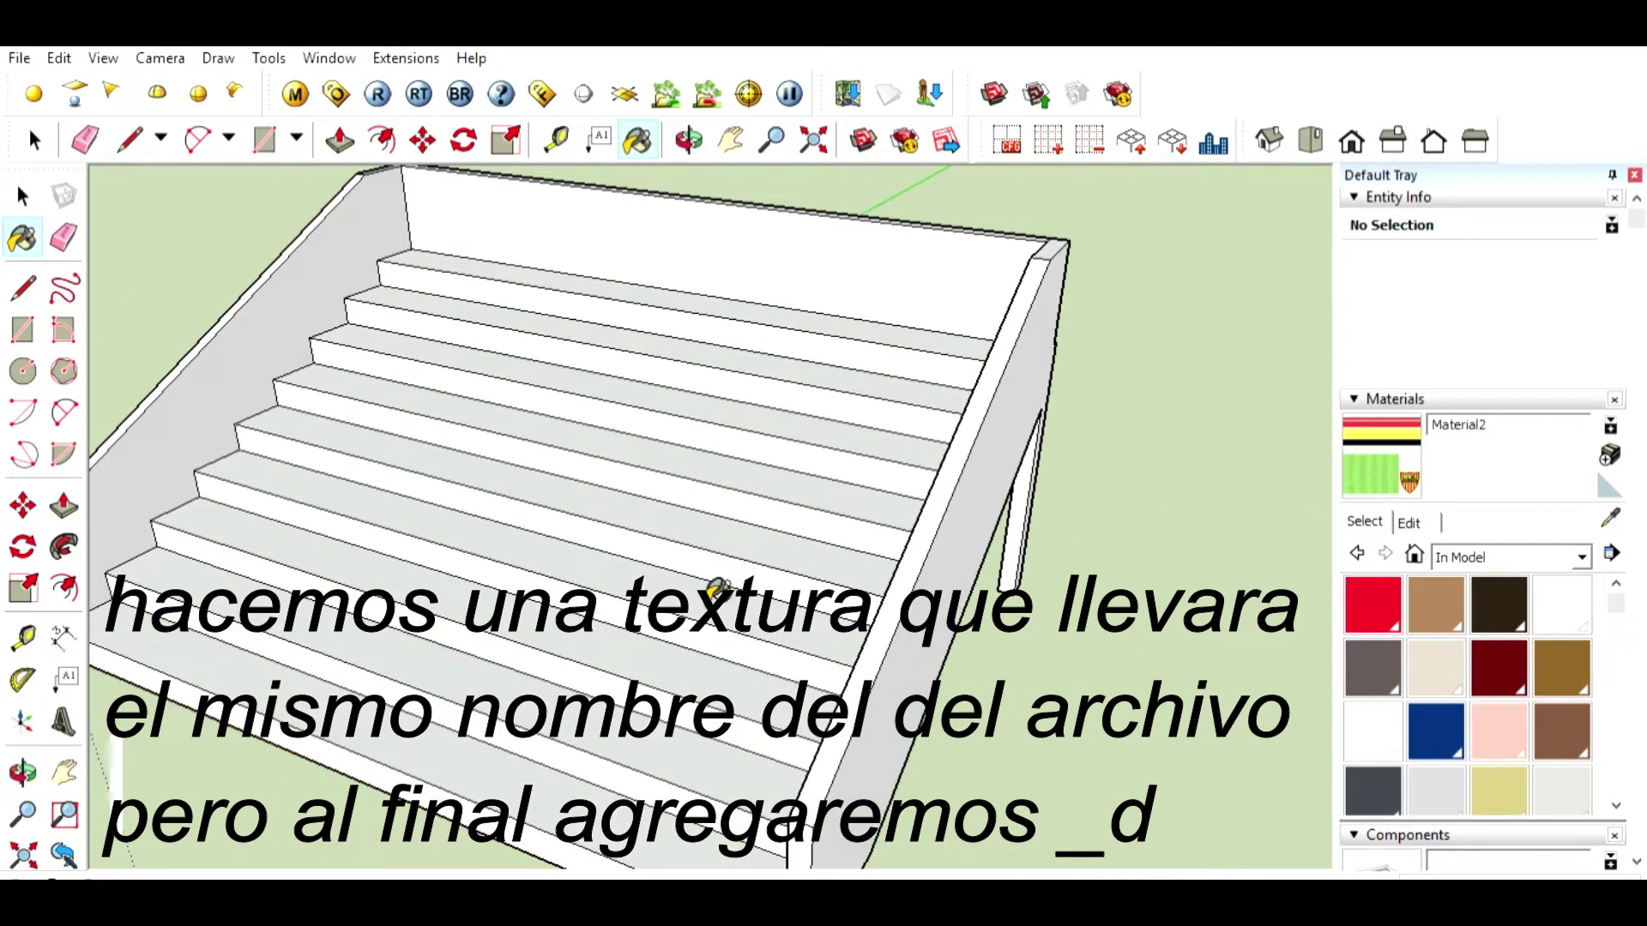
{"action": "left_click", "coordinate": [717, 593]}
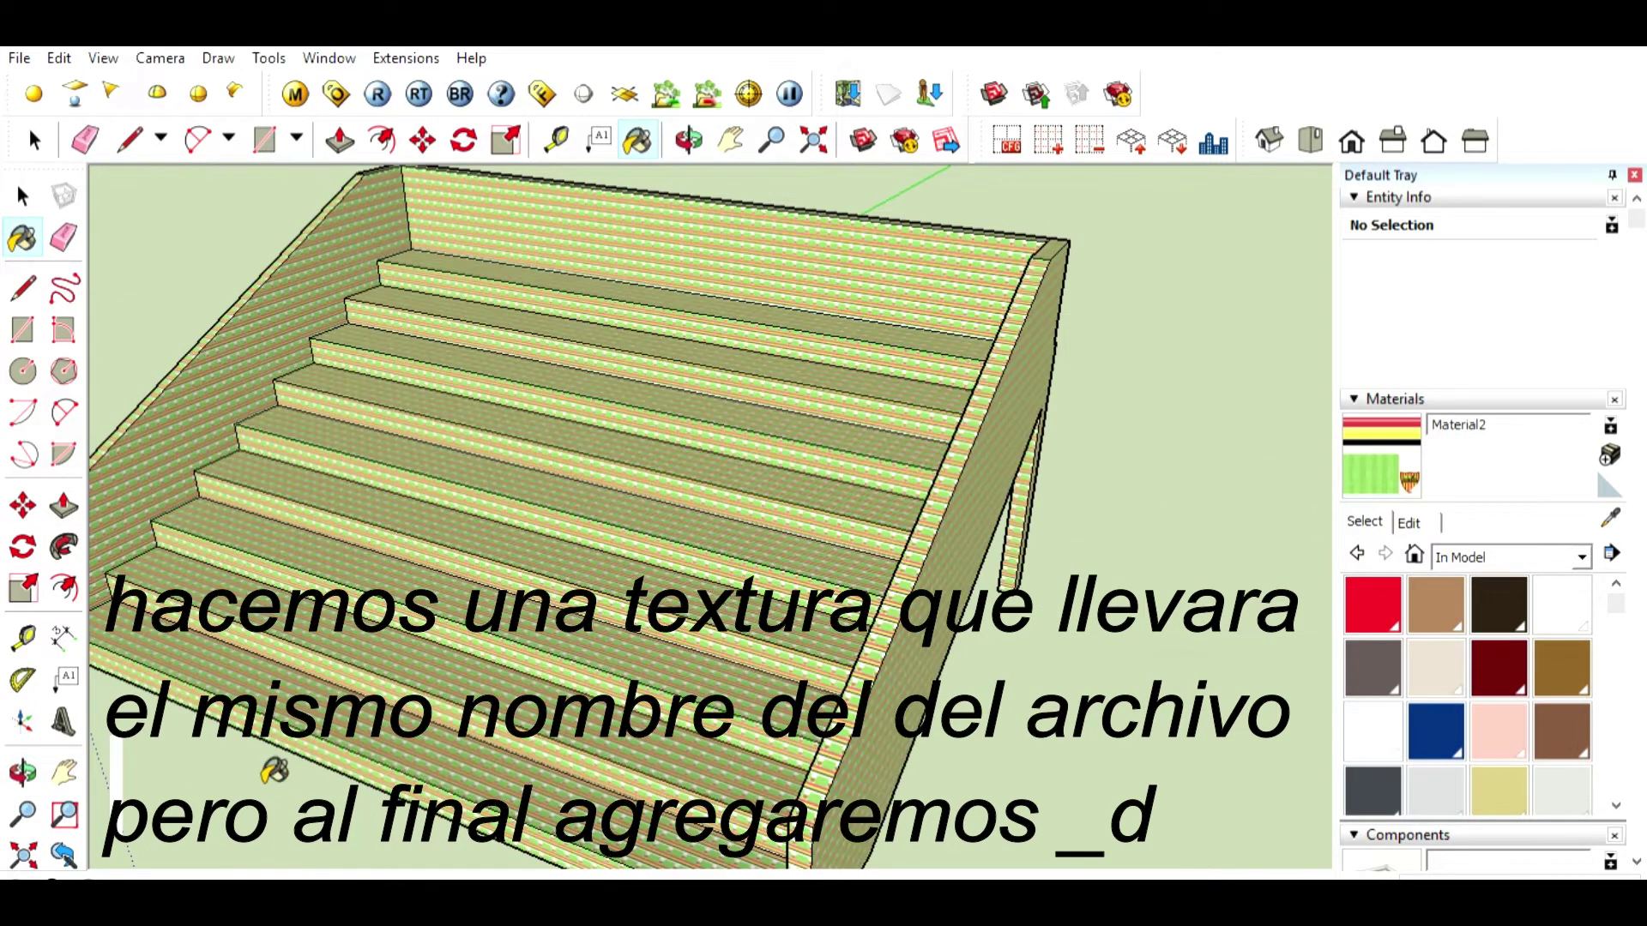
{"action": "mouse_move", "coordinate": [301, 687]}
{"action": "middle_mouse_down"}
{"action": "mouse_move", "coordinate": [434, 573]}
{"action": "mouse_move", "coordinate": [500, 614]}
{"action": "mouse_move", "coordinate": [544, 513]}
{"action": "mouse_move", "coordinate": [423, 700]}
{"action": "middle_mouse_up"}
{"action": "scroll", "coordinate": [420, 775], "scroll_direction": "up", "scroll_amount": 2}
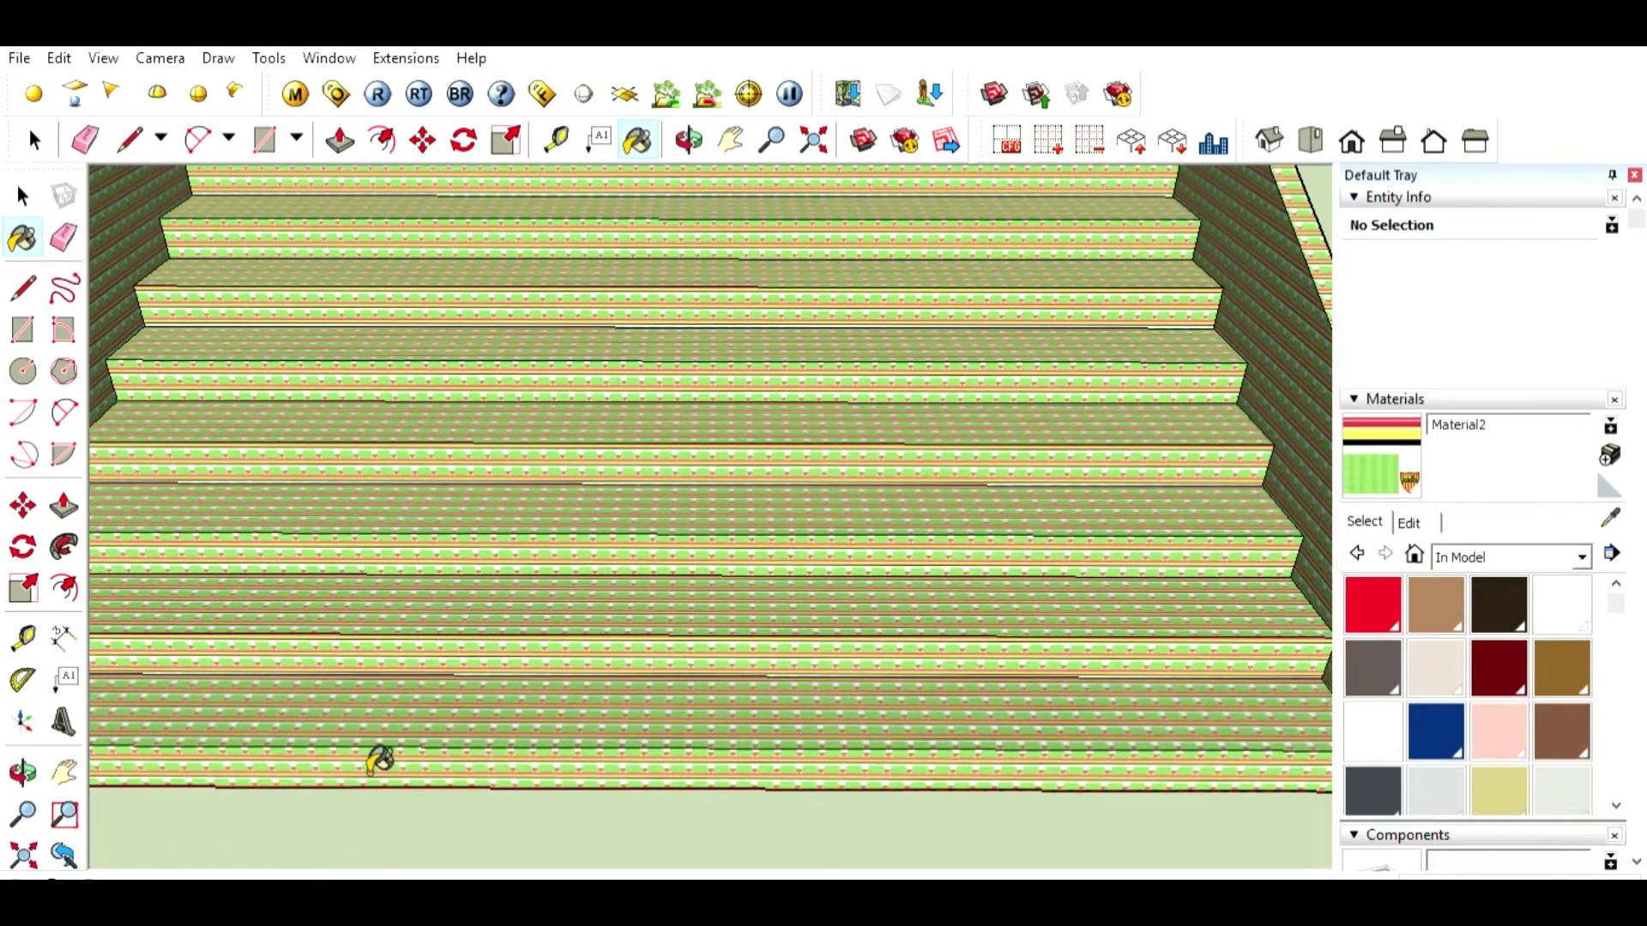
Step: Repaint the bottom step with the denser stripe and start Texture > Position on it
{"action": "left_click", "coordinate": [371, 756]}
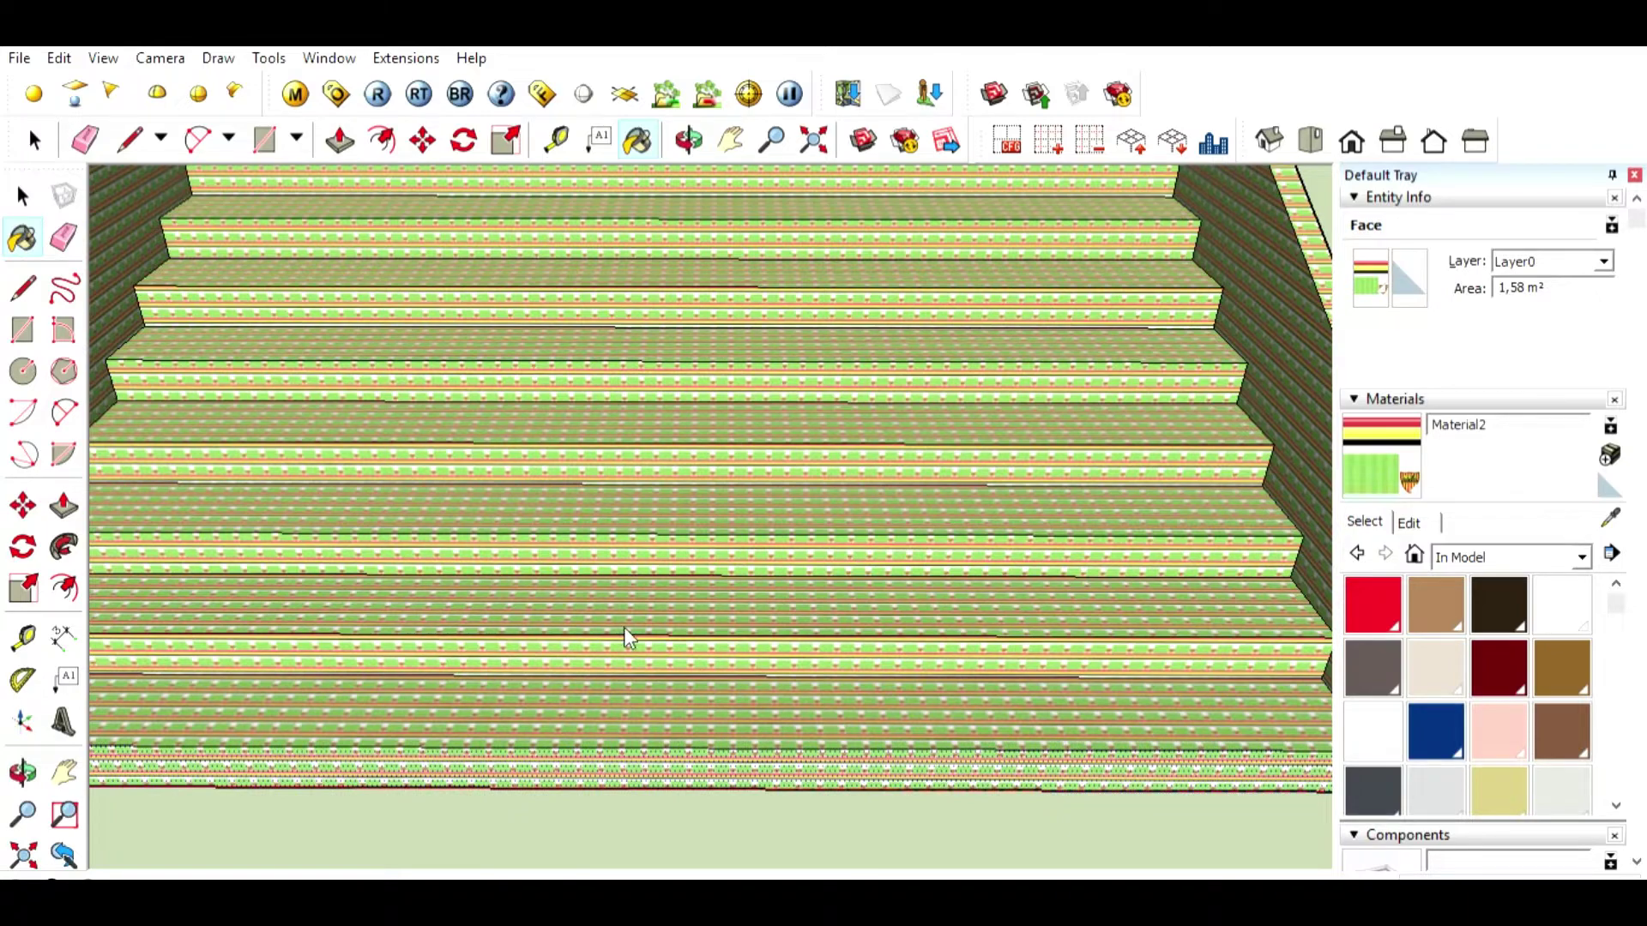
{"action": "right_click", "coordinate": [371, 755]}
{"action": "left_click", "coordinate": [566, 729]}
Step: Enlarge and shift the striped texture on the step face so the BOCA shields show
{"action": "left_click_drag", "start_coordinate": [384, 753], "coordinate": [772, 761]}
{"action": "middle_click_drag", "start_coordinate": [651, 772], "coordinate": [652, 738]}
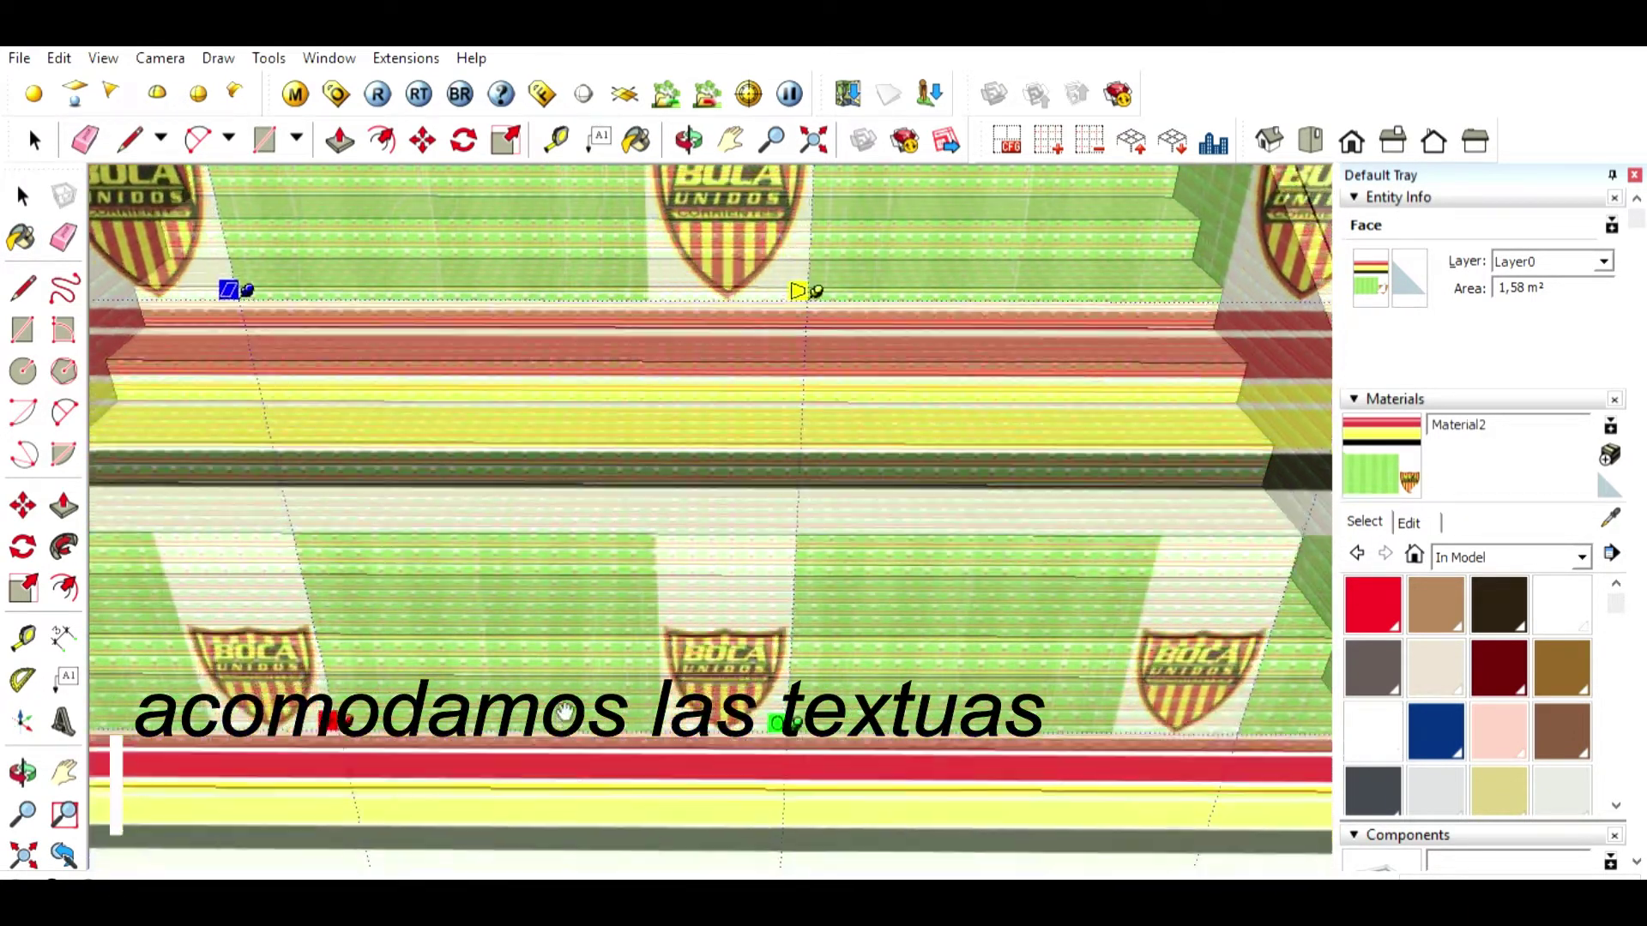
{"action": "scroll", "coordinate": [294, 778], "scroll_direction": "up", "scroll_amount": 3}
{"action": "scroll", "coordinate": [294, 779], "scroll_direction": "up", "scroll_amount": 1}
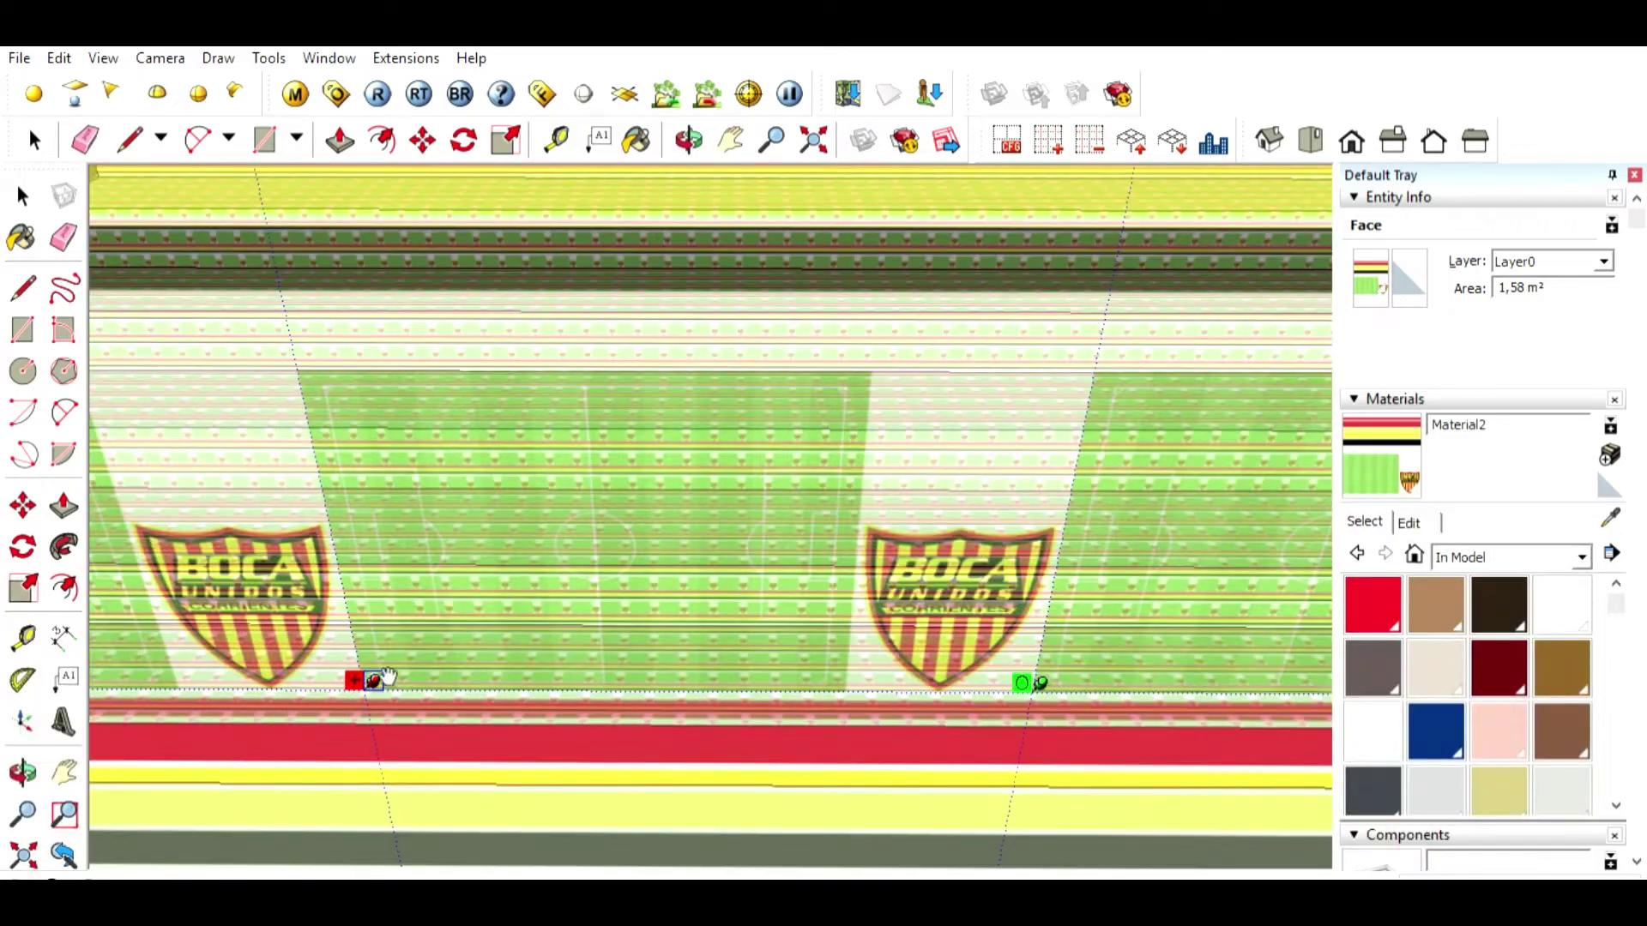
{"action": "left_click", "coordinate": [378, 680]}
{"action": "left_click", "coordinate": [984, 743]}
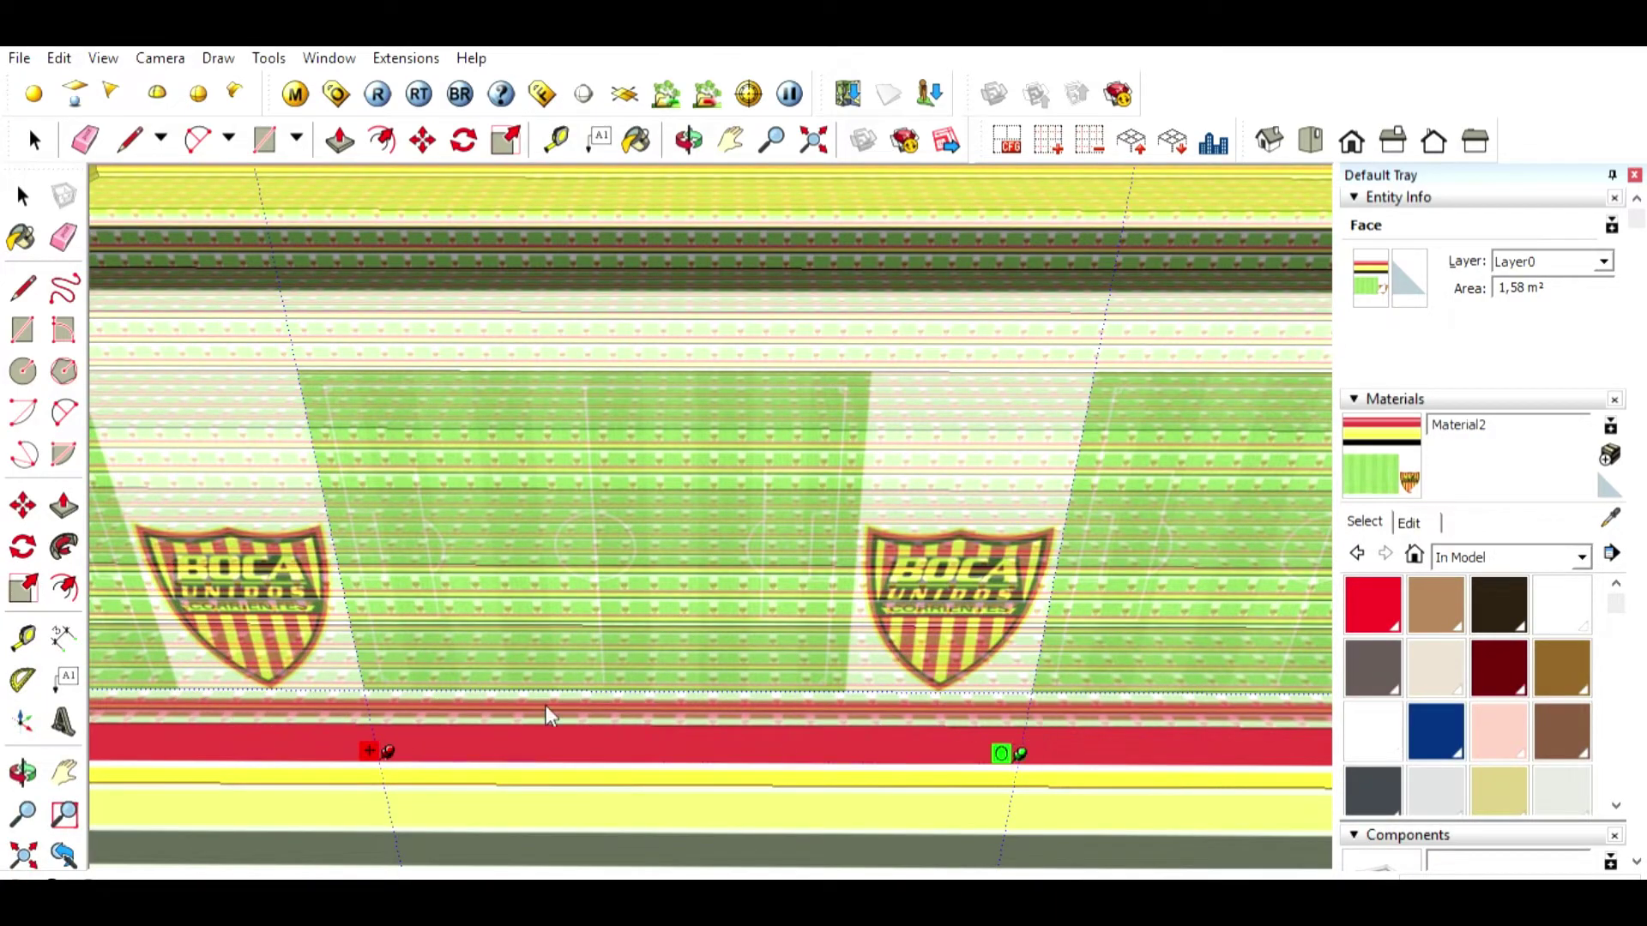
Step: Enlarge the texture on the stair side wall and orbit to check the tiling
{"action": "scroll", "coordinate": [552, 717], "scroll_direction": "down", "scroll_amount": 3}
{"action": "middle_click_drag", "start_coordinate": [889, 566], "coordinate": [540, 574], "text": "shift"}
{"action": "scroll", "coordinate": [895, 542], "scroll_direction": "down", "scroll_amount": 2}
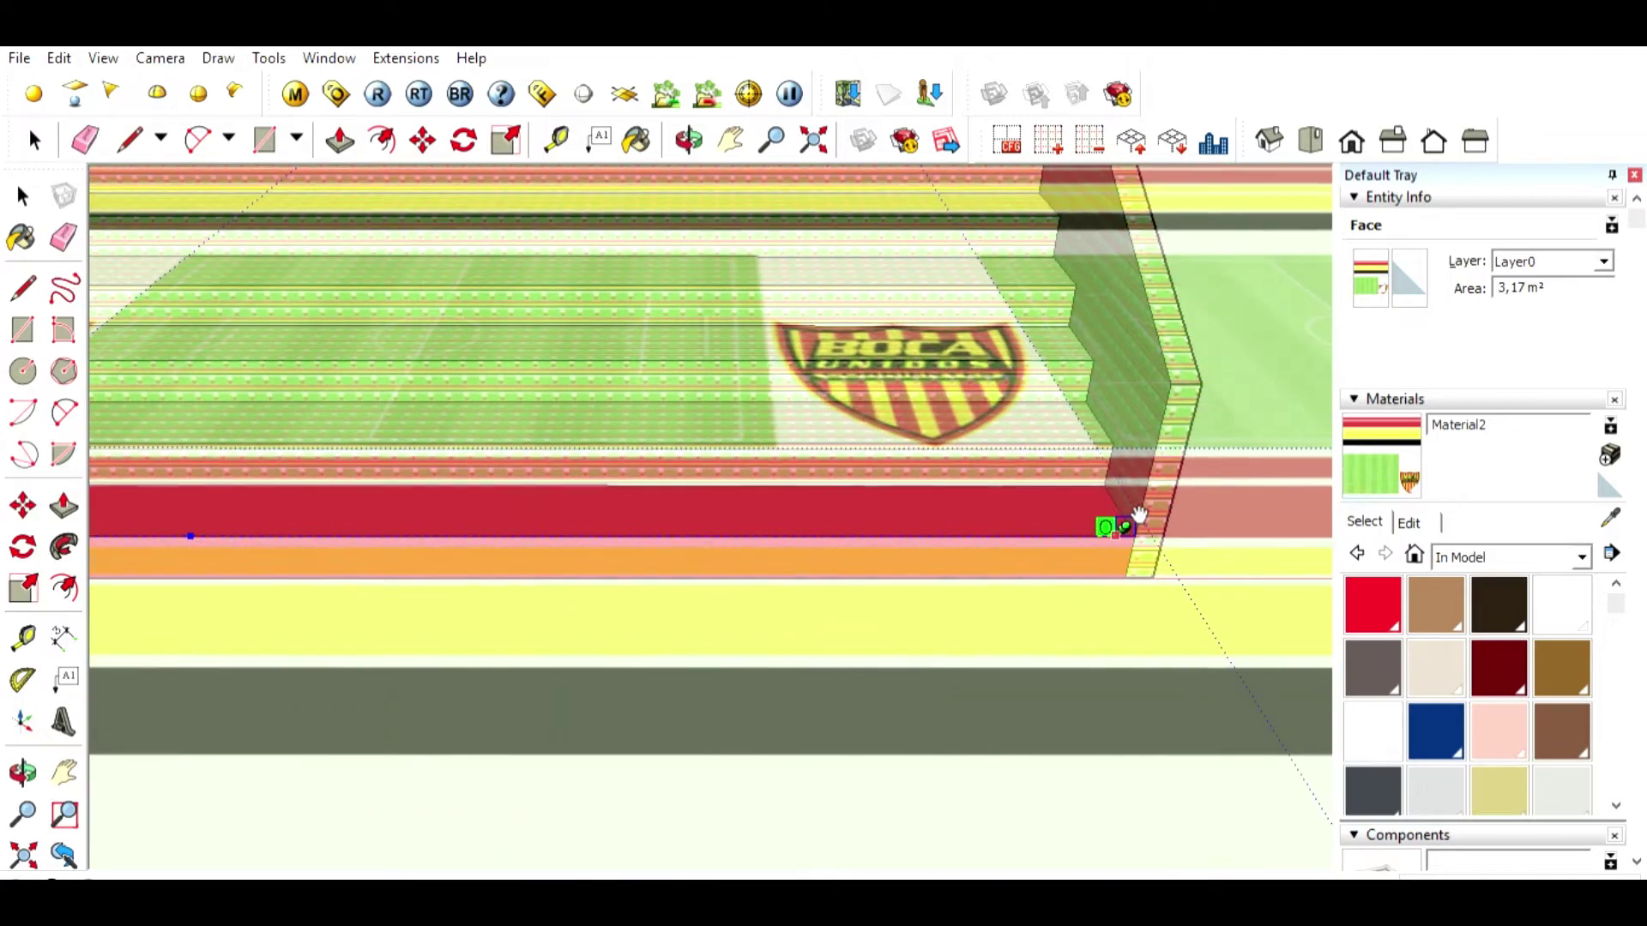
{"action": "mouse_move", "coordinate": [1060, 552]}
{"action": "middle_mouse_down"}
{"action": "mouse_move", "coordinate": [747, 661]}
{"action": "mouse_move", "coordinate": [721, 552]}
{"action": "mouse_move", "coordinate": [532, 528]}
{"action": "middle_mouse_up"}
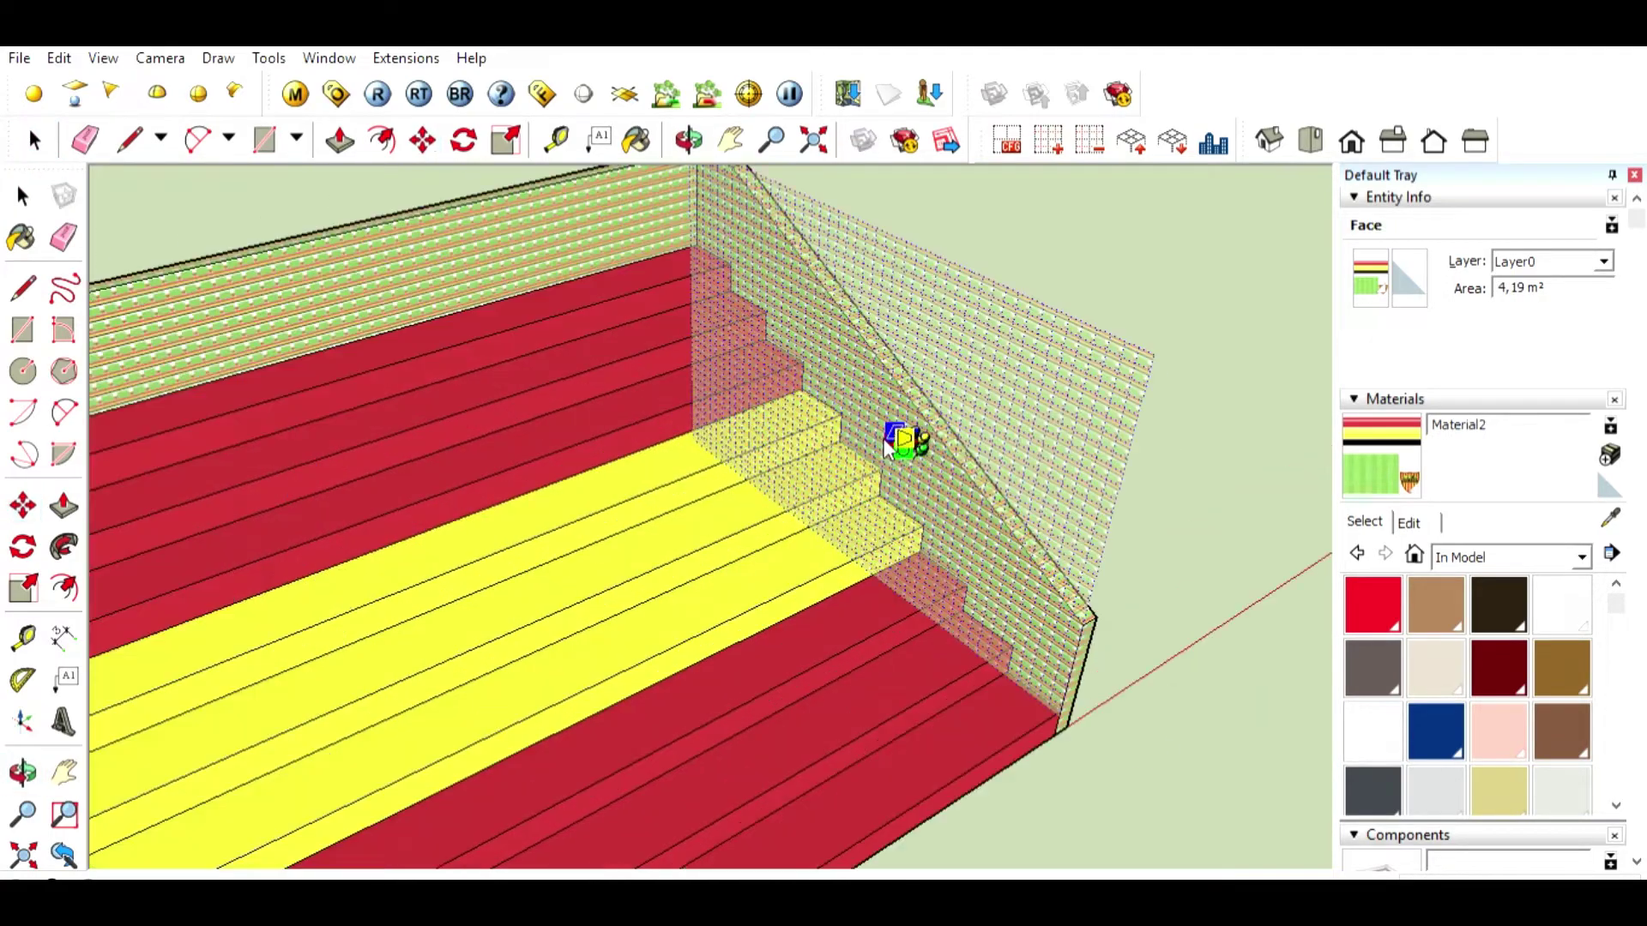
{"action": "left_click_drag", "start_coordinate": [902, 448], "coordinate": [1107, 578]}
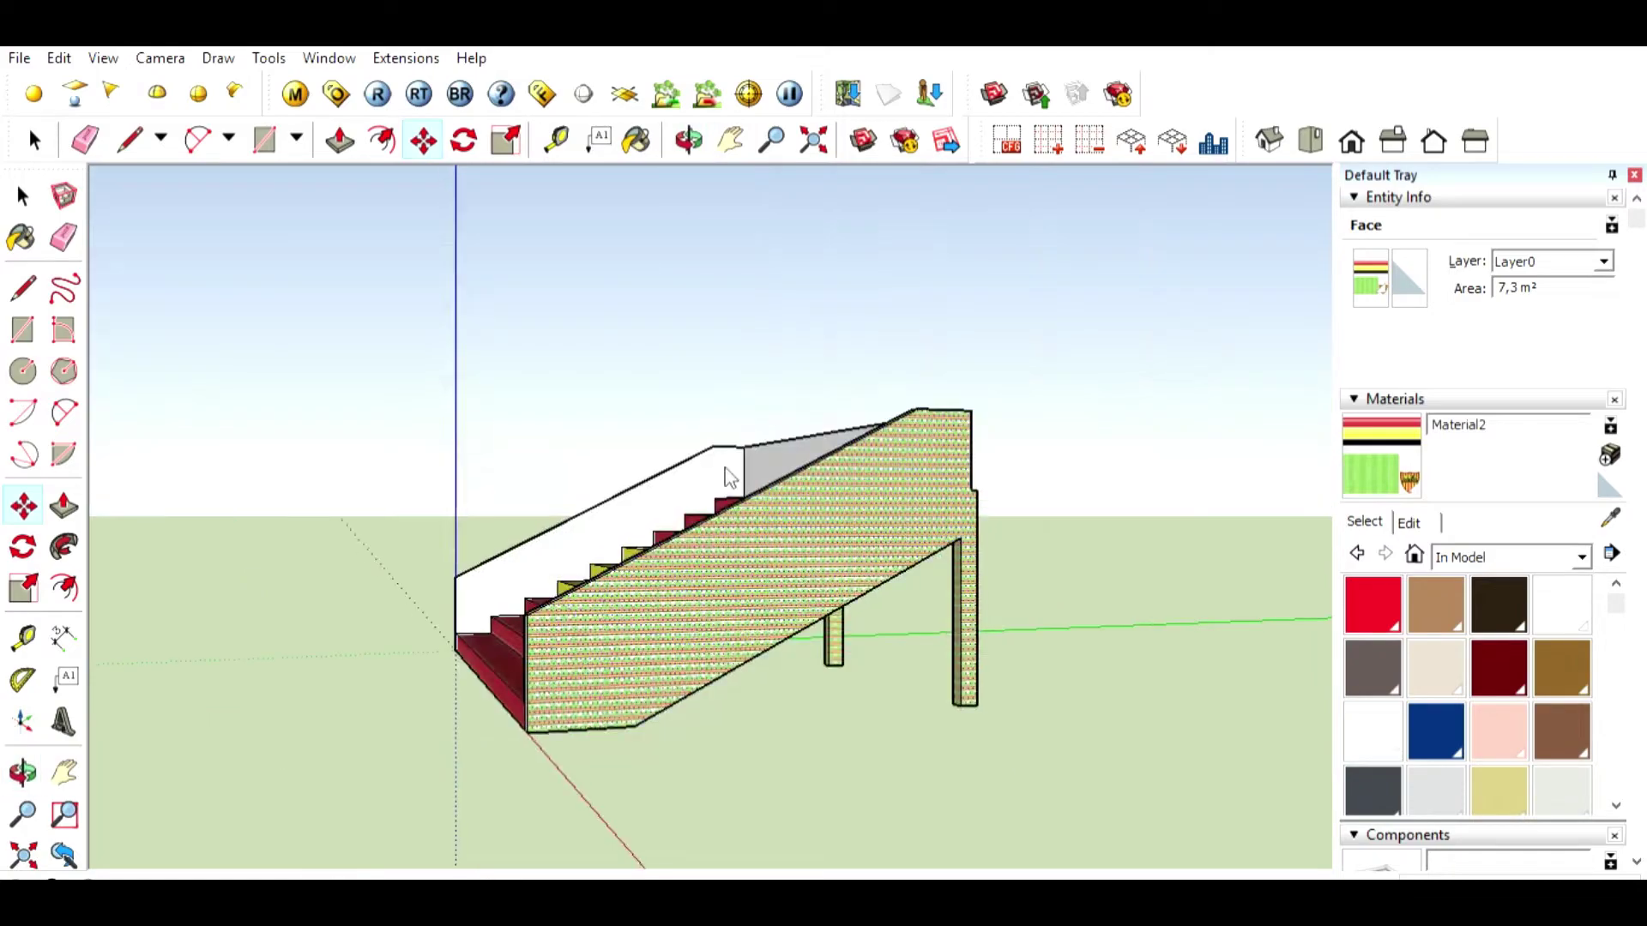
{"action": "key", "text": "o"}
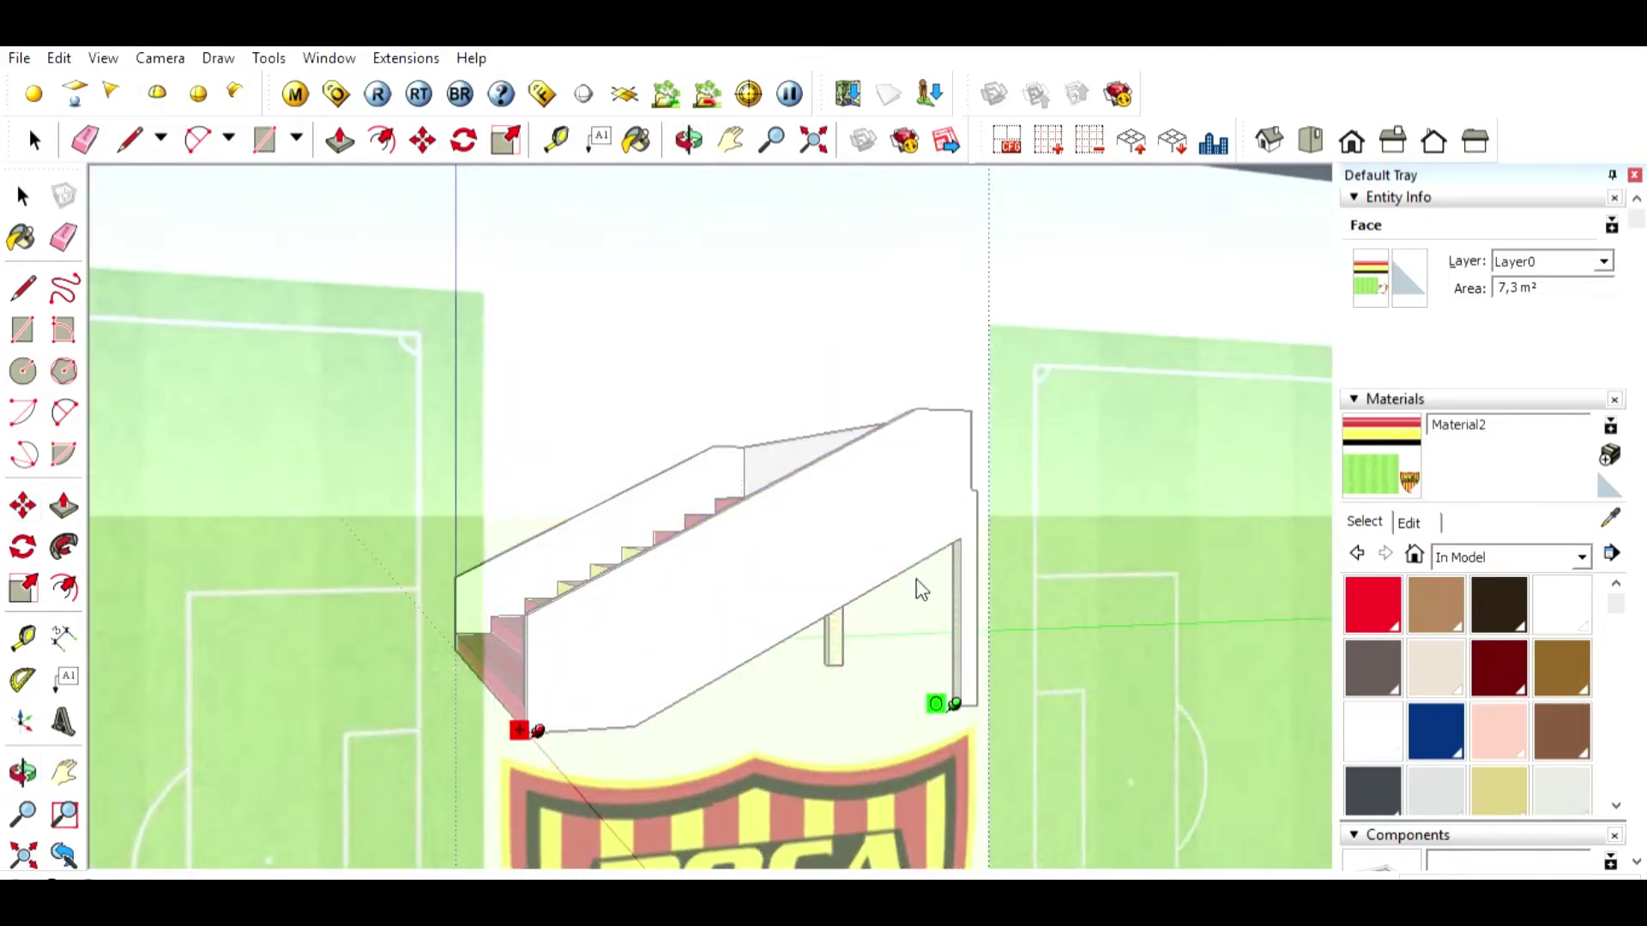
{"action": "left_click_drag", "start_coordinate": [647, 720], "coordinate": [251, 633]}
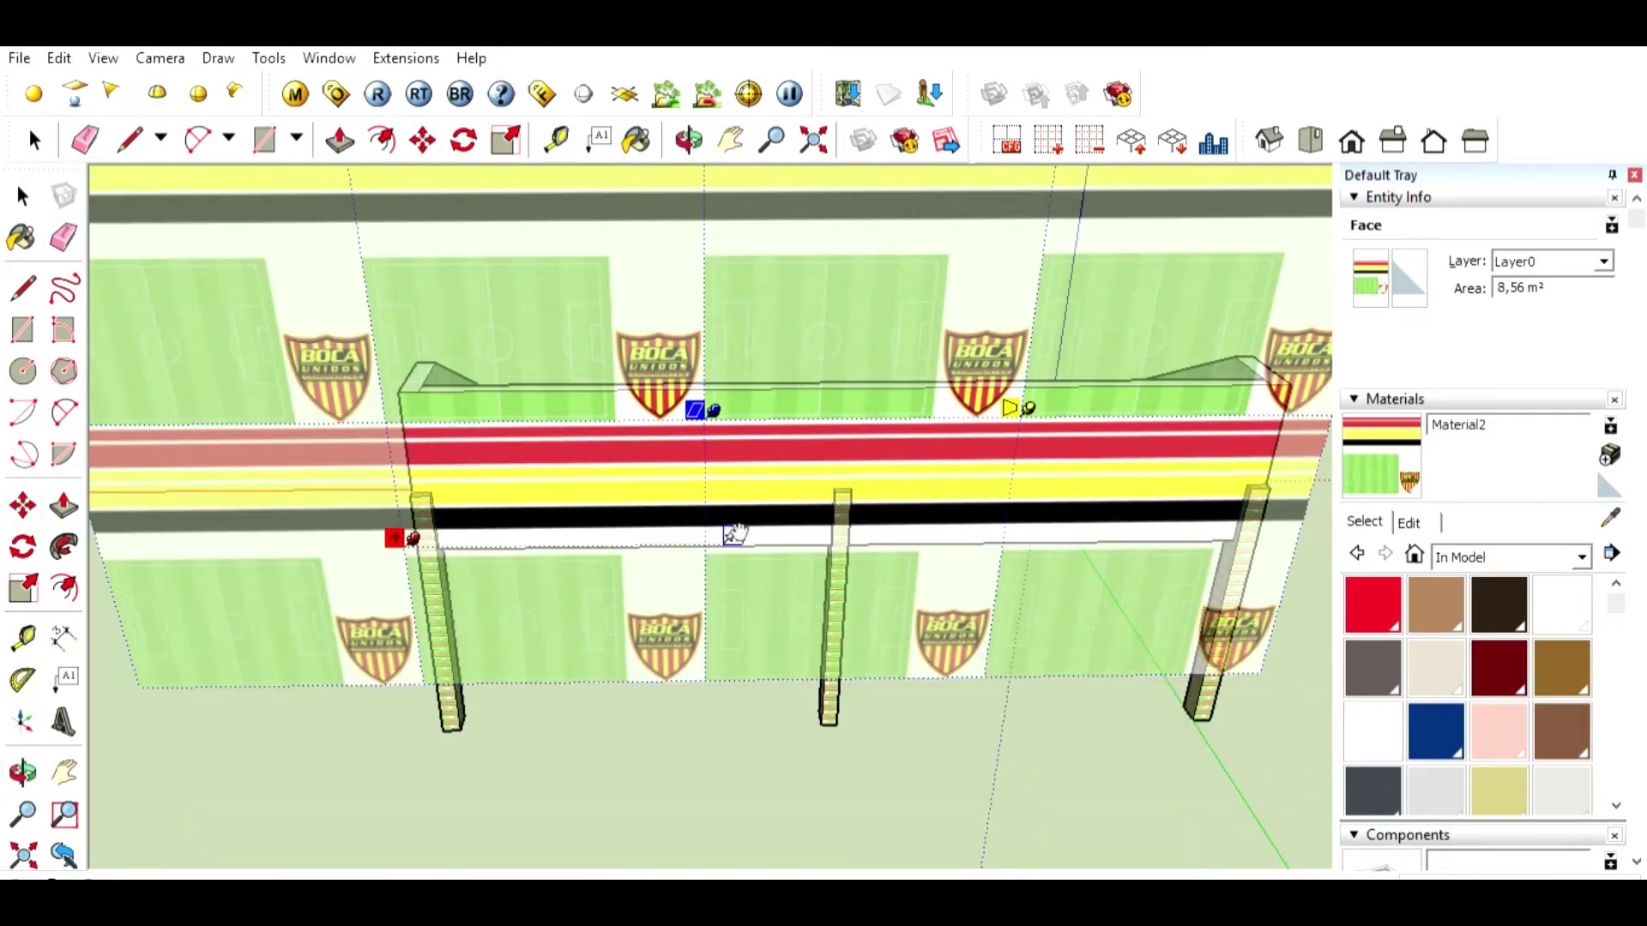
Step: Enlarge and shift the side-wall texture so the walls read pale beside the banded steps
{"action": "left_click_drag", "start_coordinate": [856, 553], "coordinate": [661, 495]}
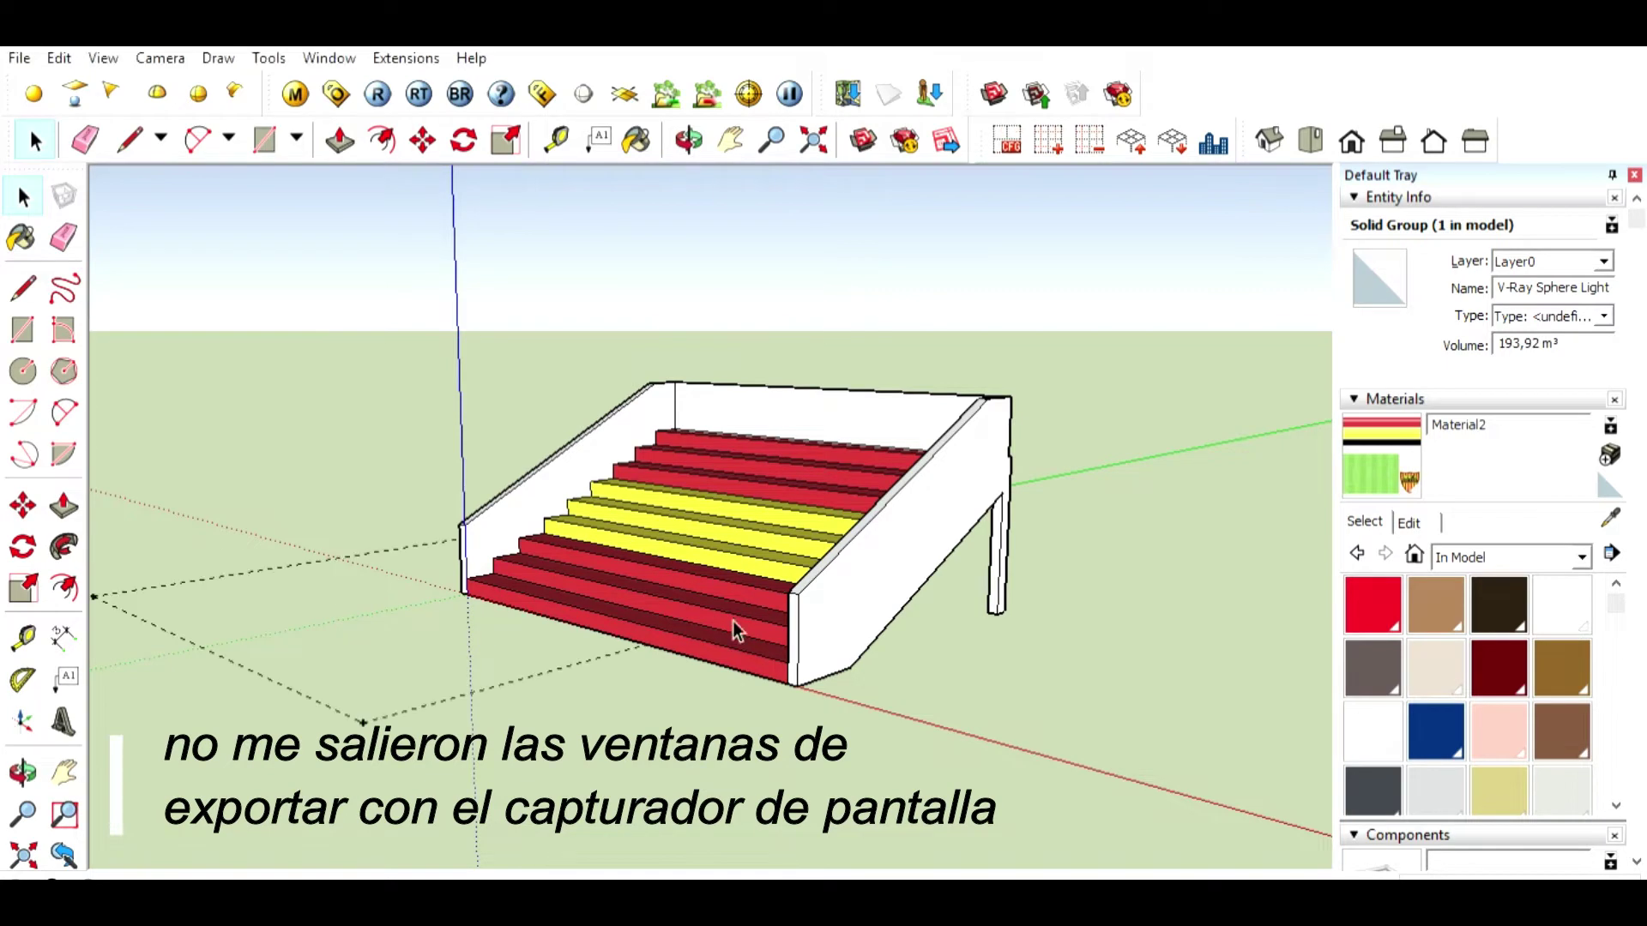
Step: Move the whole stand so its front corner sits on the origin grid point
{"action": "middle_click_drag", "start_coordinate": [583, 713], "coordinate": [279, 239]}
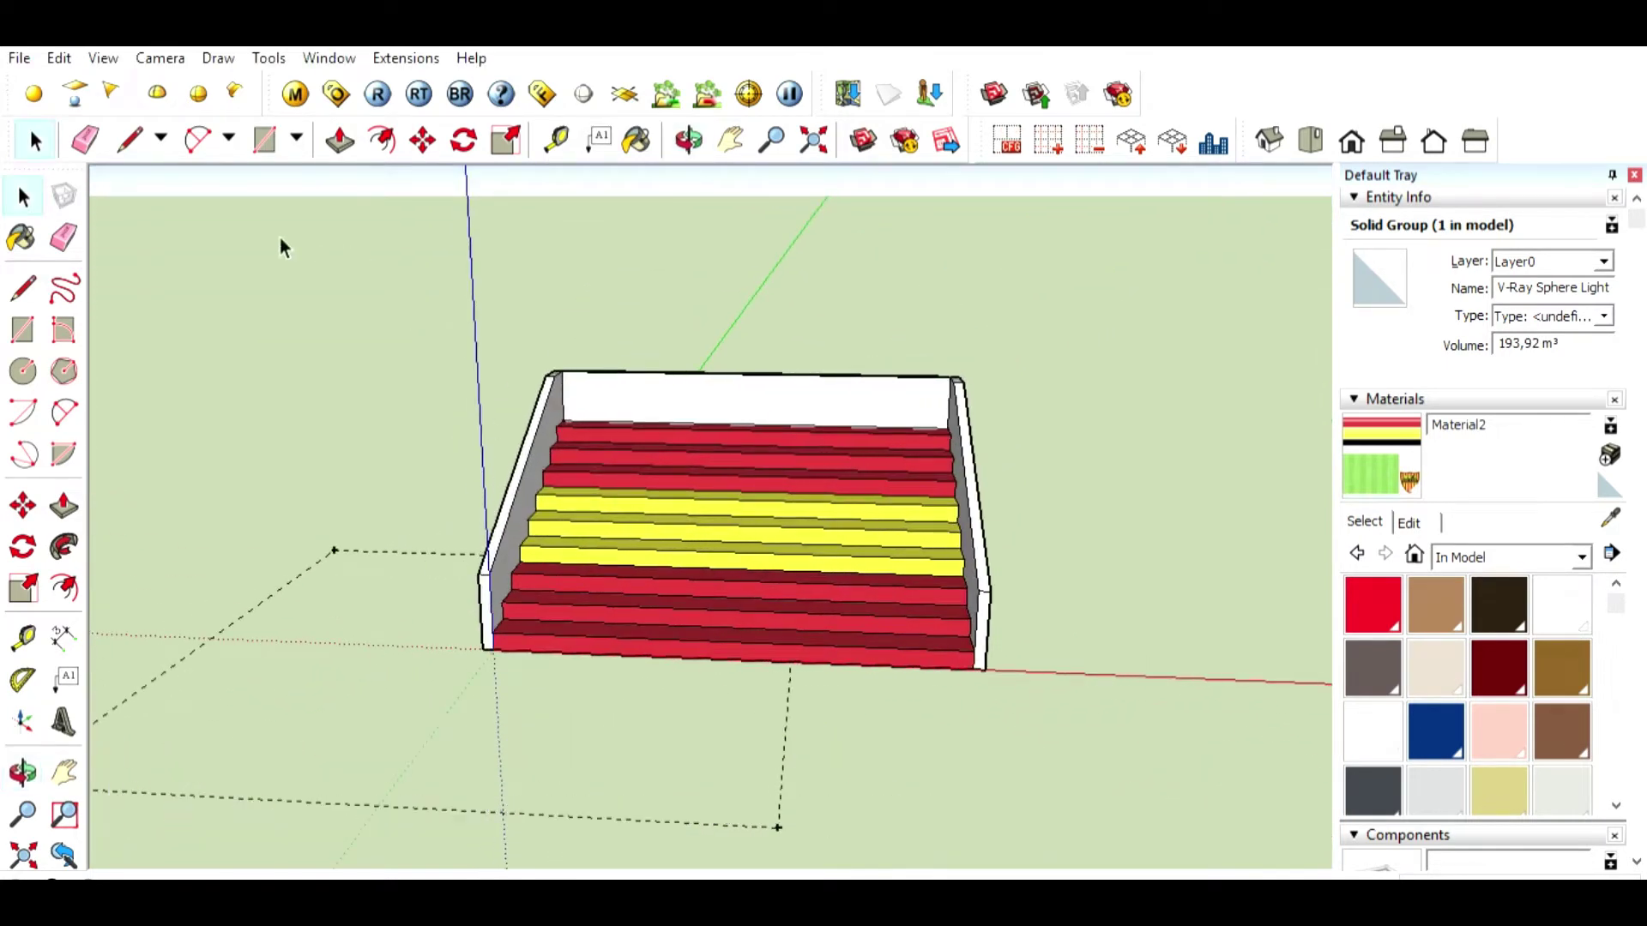
{"action": "left_click_drag", "start_coordinate": [397, 302], "coordinate": [1070, 742]}
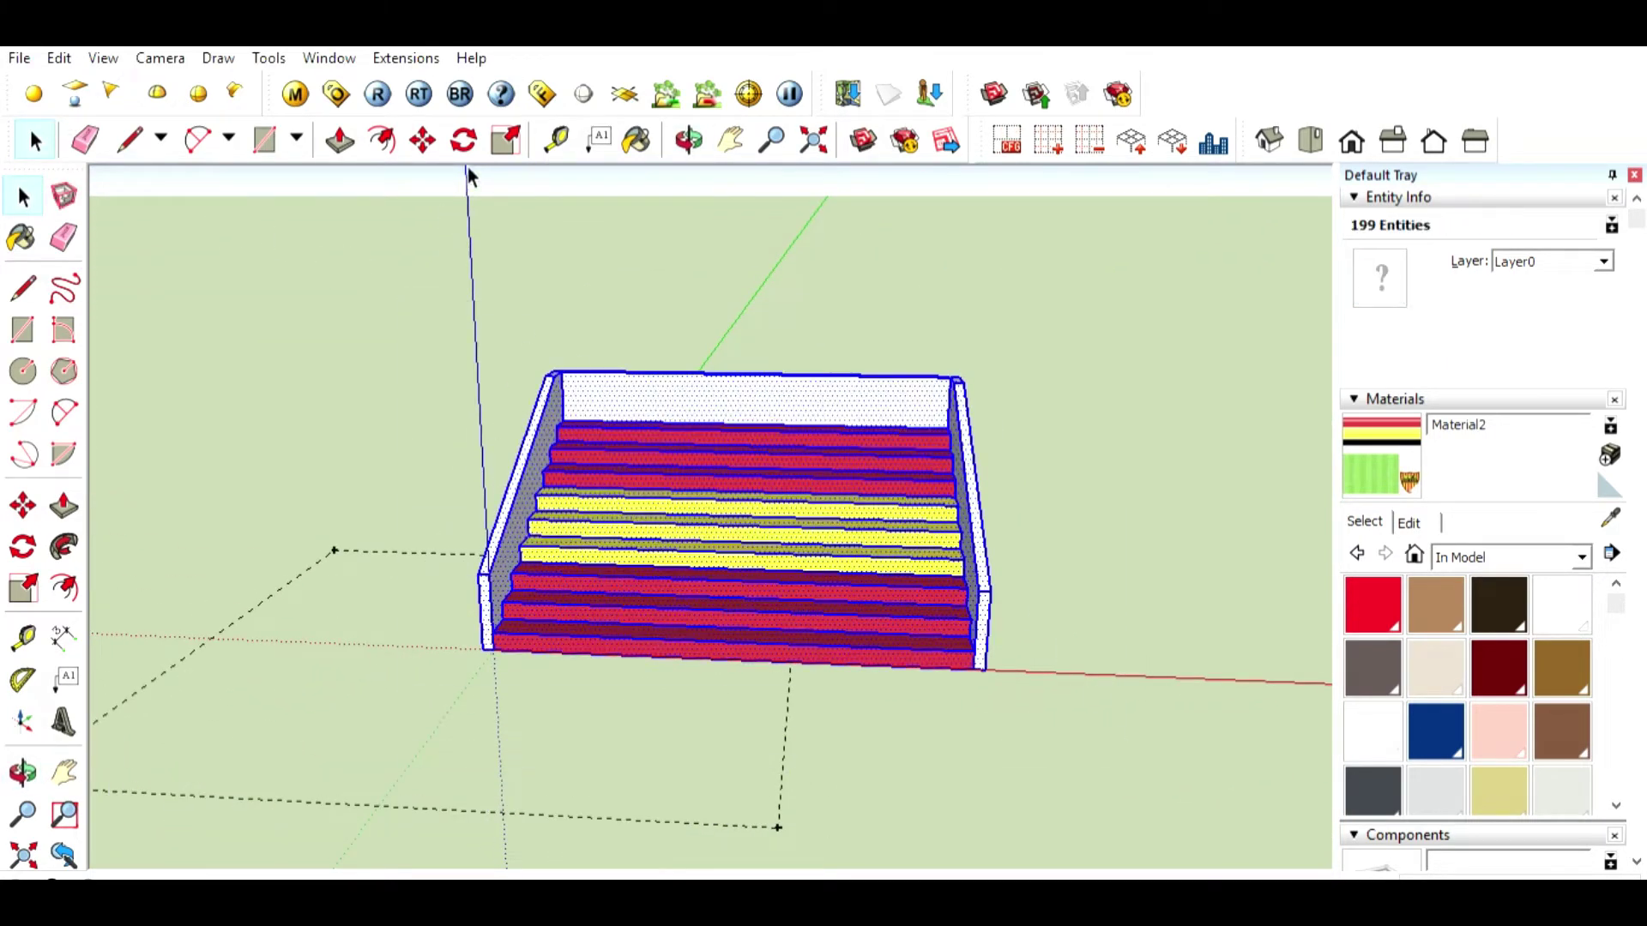
{"action": "left_click", "coordinate": [425, 138]}
{"action": "left_click", "coordinate": [507, 642]}
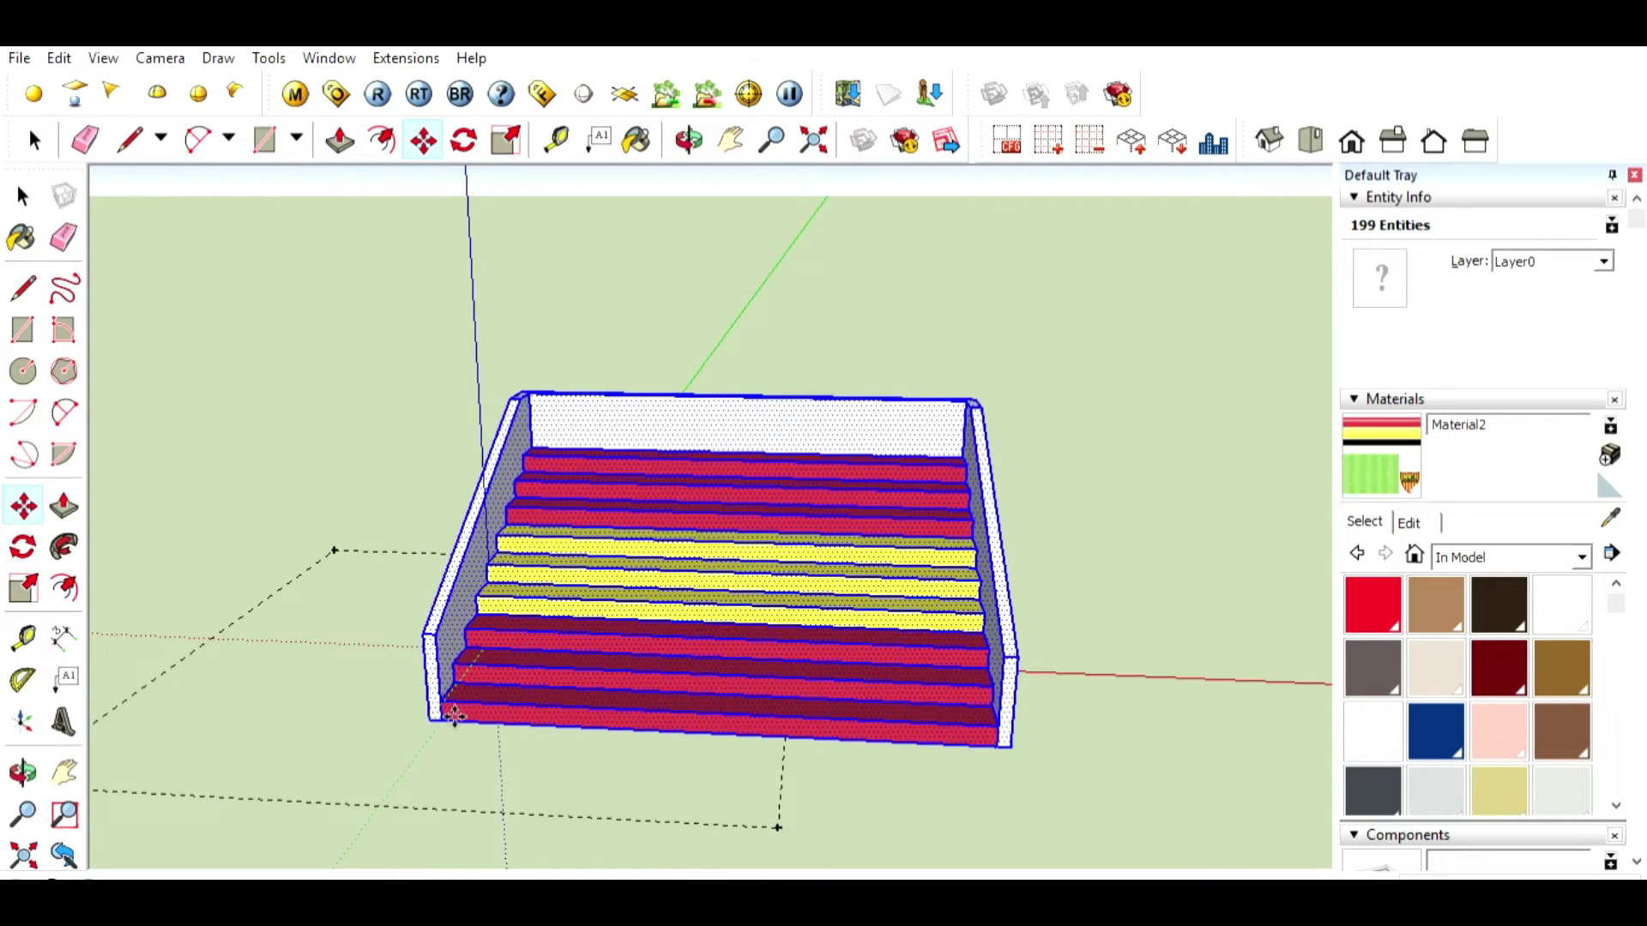
{"action": "middle_click_drag", "start_coordinate": [507, 642], "coordinate": [435, 621]}
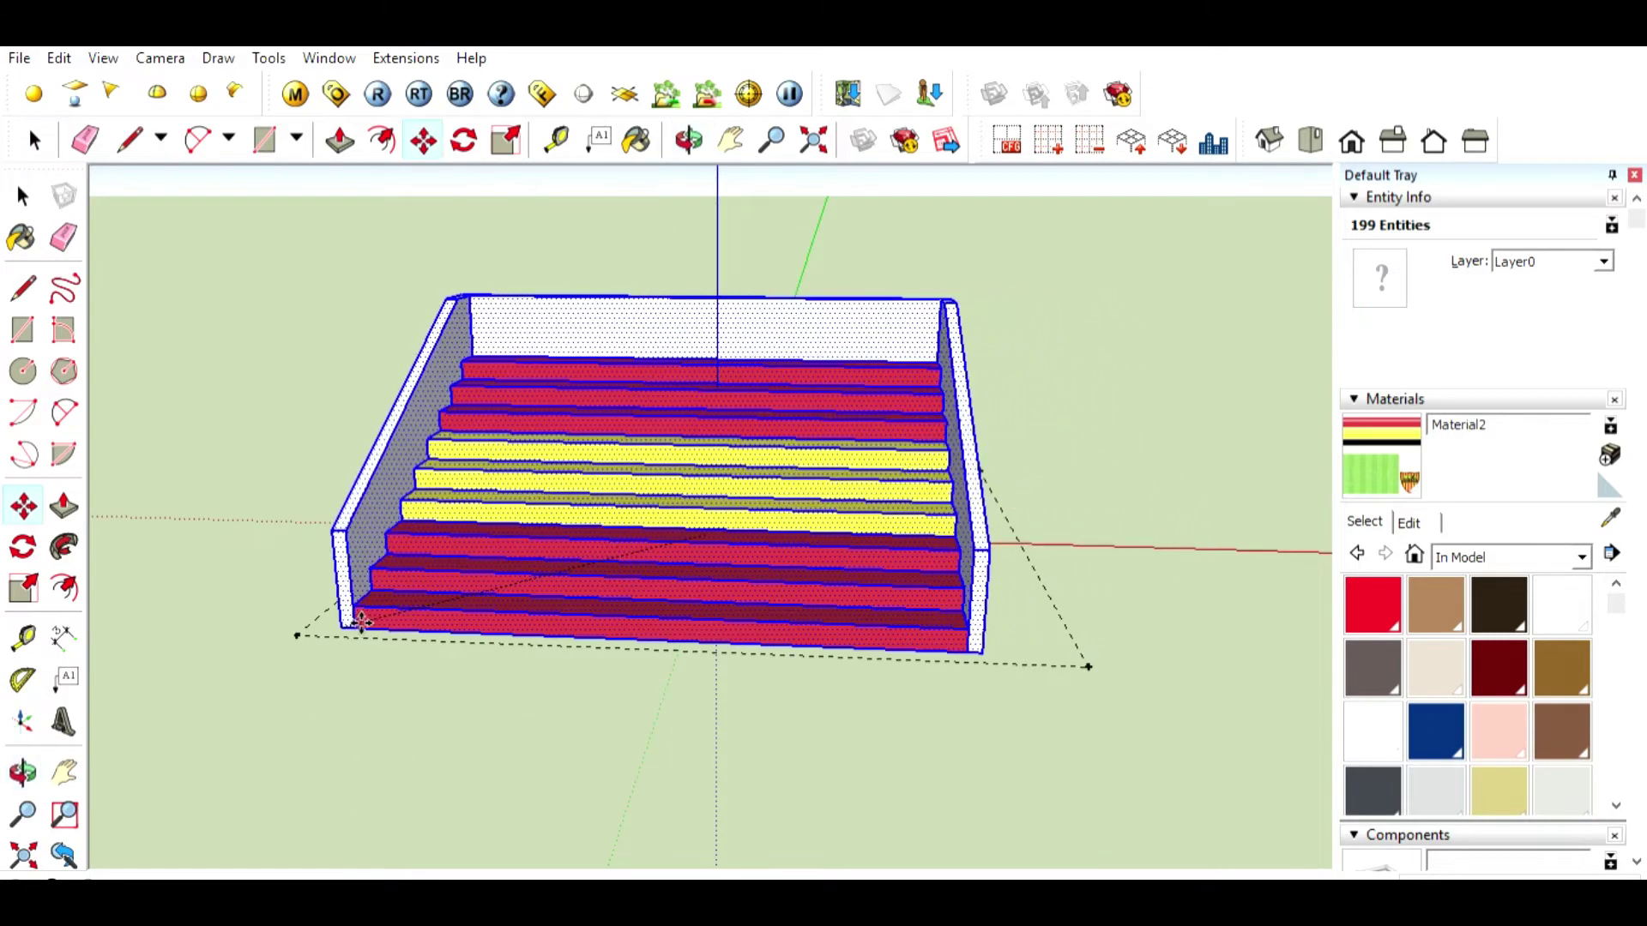
{"action": "left_click", "coordinate": [367, 636]}
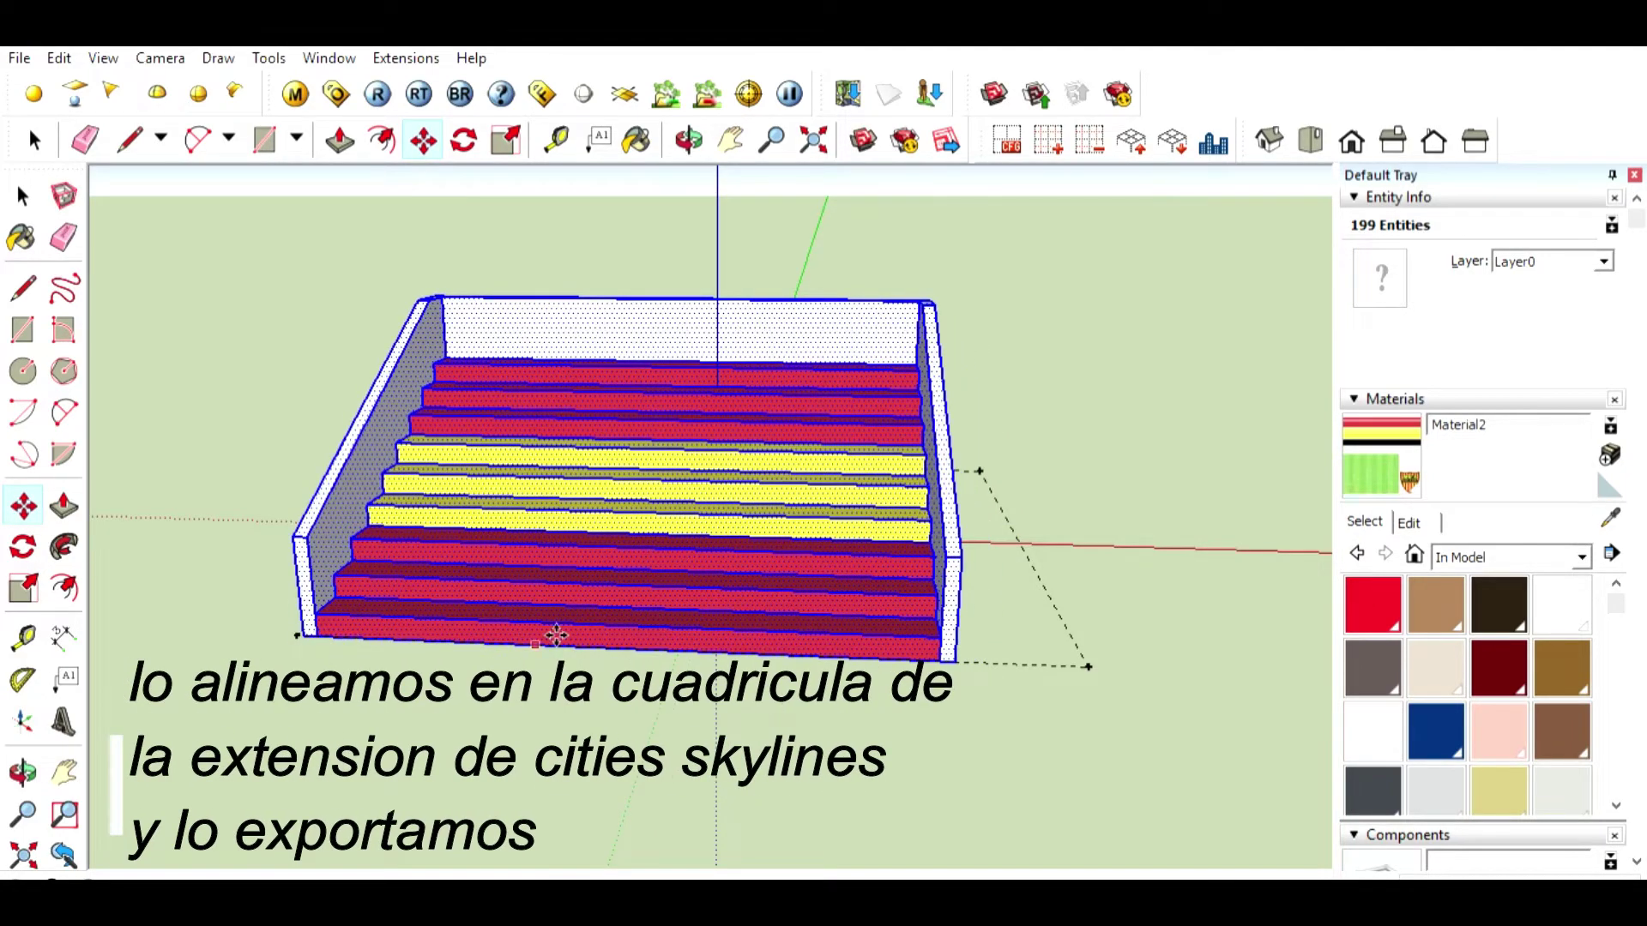
{"action": "scroll", "coordinate": [335, 649], "scroll_direction": "up", "scroll_amount": 2}
{"action": "scroll", "coordinate": [348, 622], "scroll_direction": "up", "scroll_amount": 1}
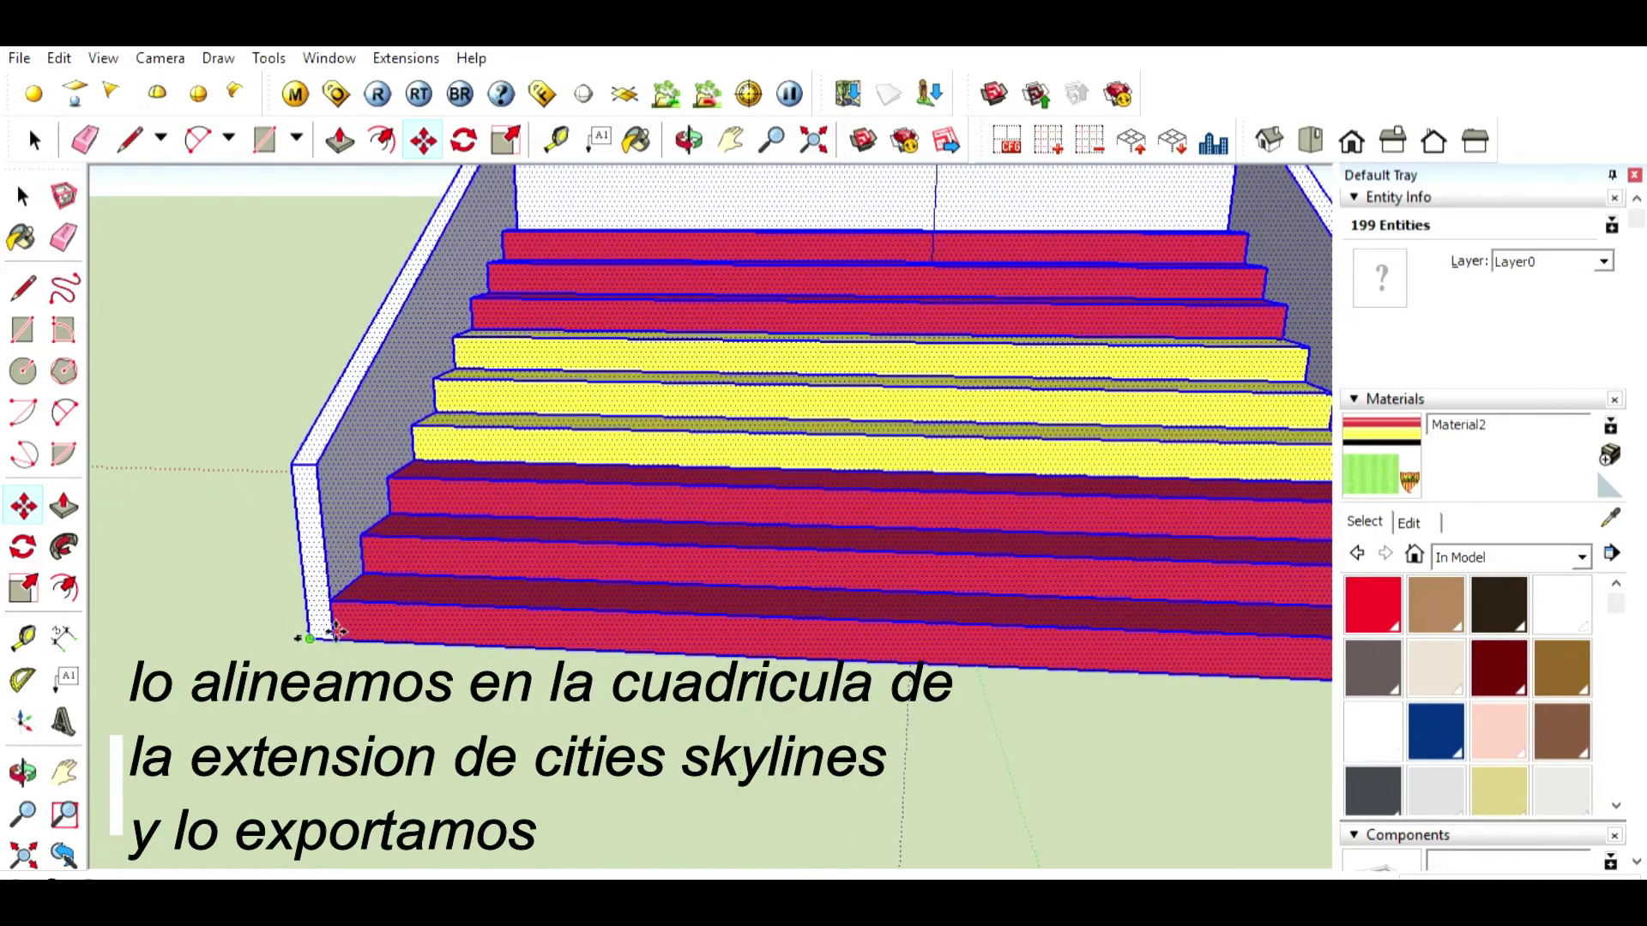
{"action": "left_click", "coordinate": [301, 639]}
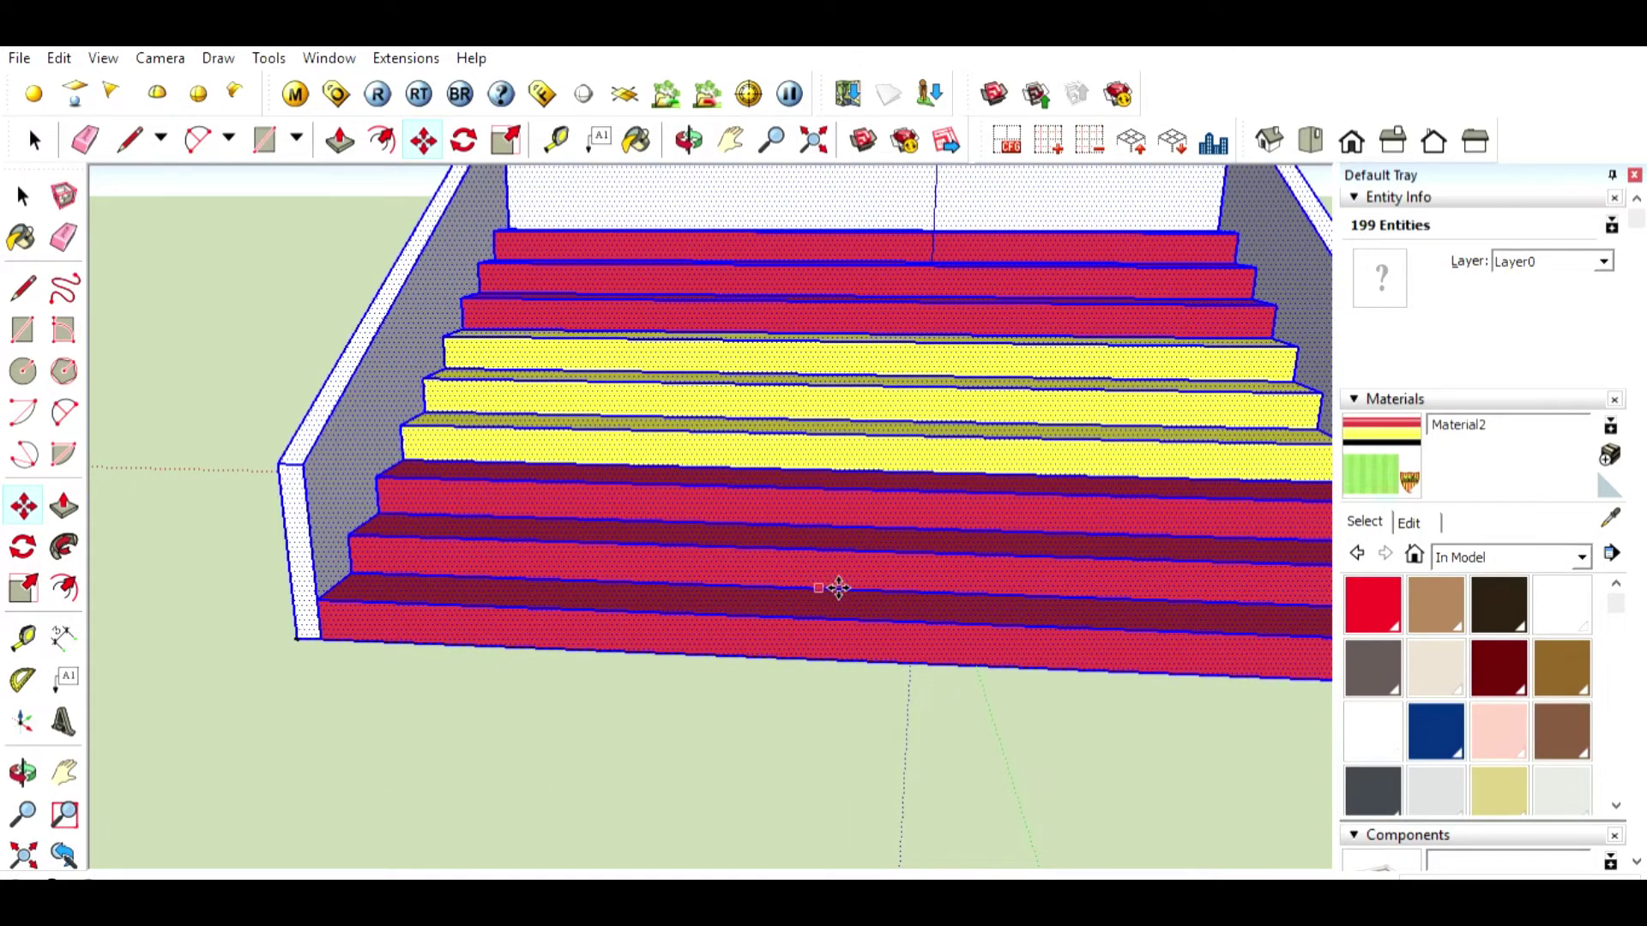
{"action": "scroll", "coordinate": [943, 592], "scroll_direction": "down", "scroll_amount": 3}
{"action": "mouse_move", "coordinate": [1022, 595]}
{"action": "middle_mouse_down"}
{"action": "mouse_move", "coordinate": [790, 540]}
{"action": "mouse_move", "coordinate": [783, 614]}
{"action": "middle_mouse_up"}
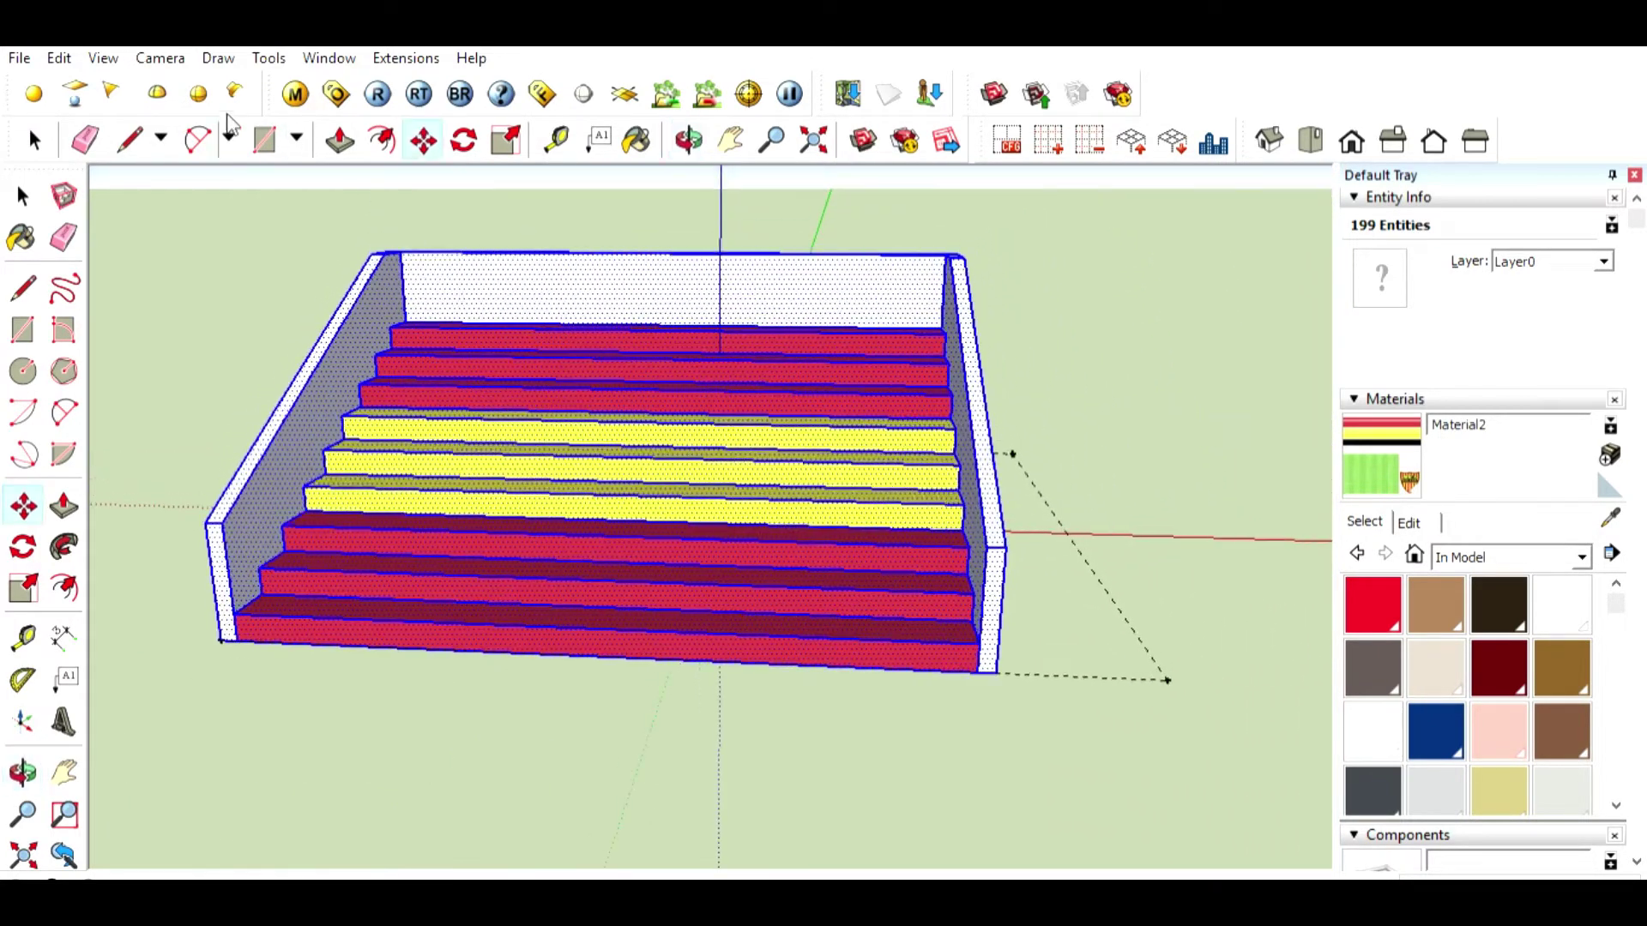
Step: Move the right side wall outward to the stairs' right end
{"action": "left_click", "coordinate": [19, 189]}
{"action": "left_click_drag", "start_coordinate": [882, 206], "coordinate": [1063, 673]}
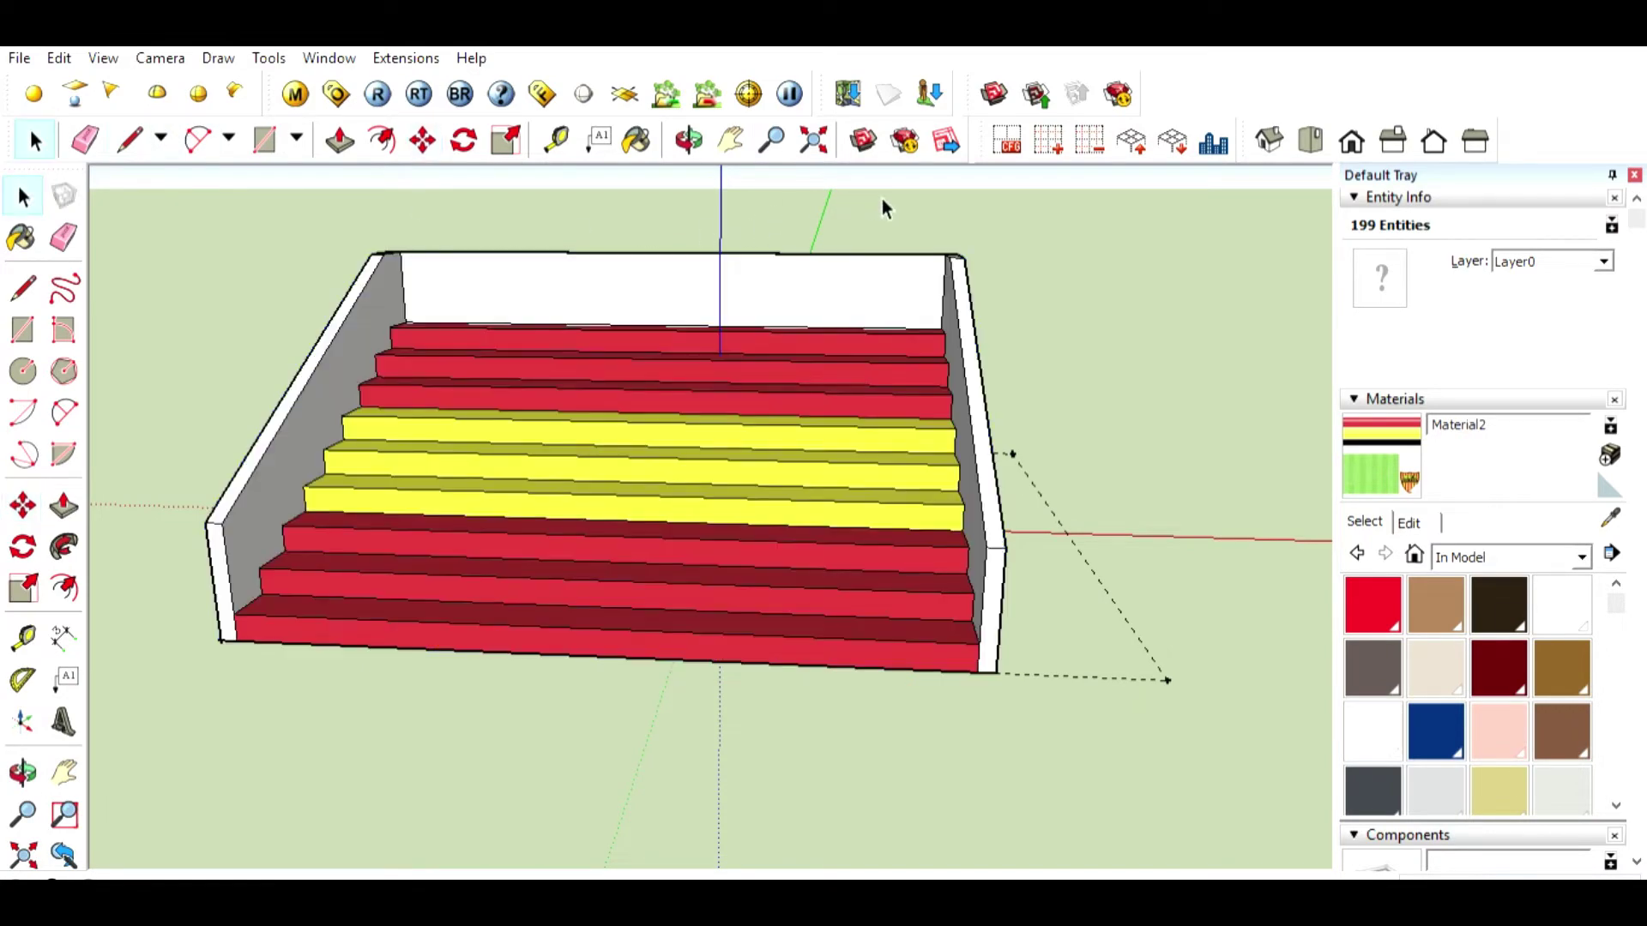
{"action": "middle_click_drag", "start_coordinate": [1173, 650], "coordinate": [1033, 603]}
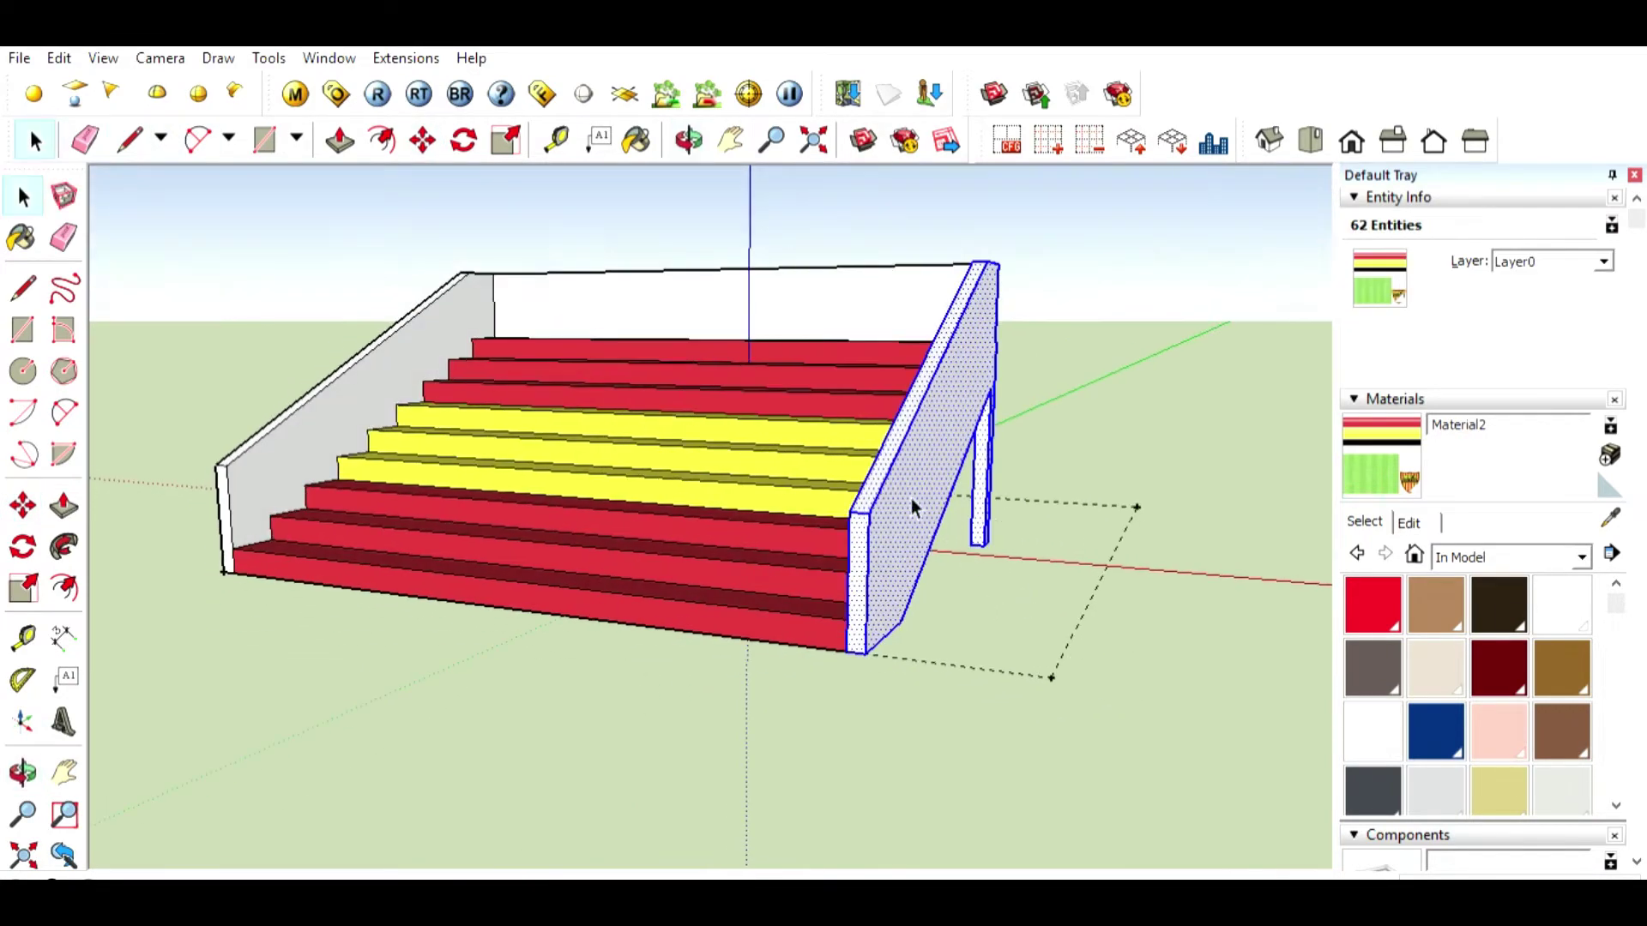
{"action": "left_click", "coordinate": [341, 137]}
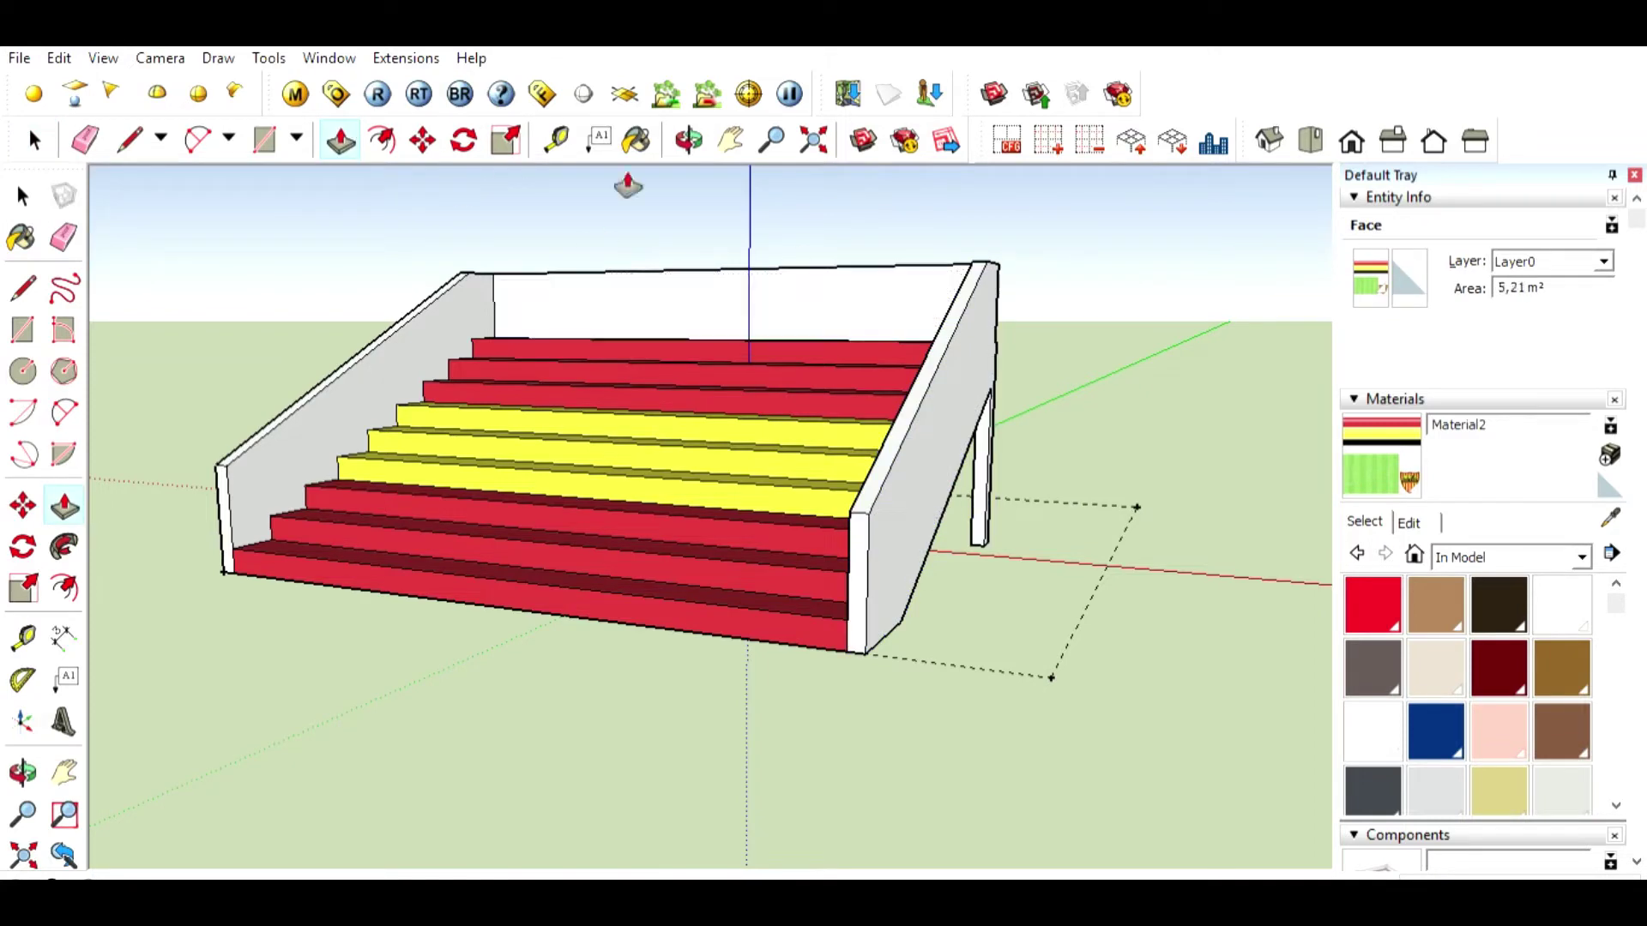
{"action": "left_click", "coordinate": [34, 140]}
{"action": "middle_click_drag", "start_coordinate": [446, 412], "coordinate": [449, 283]}
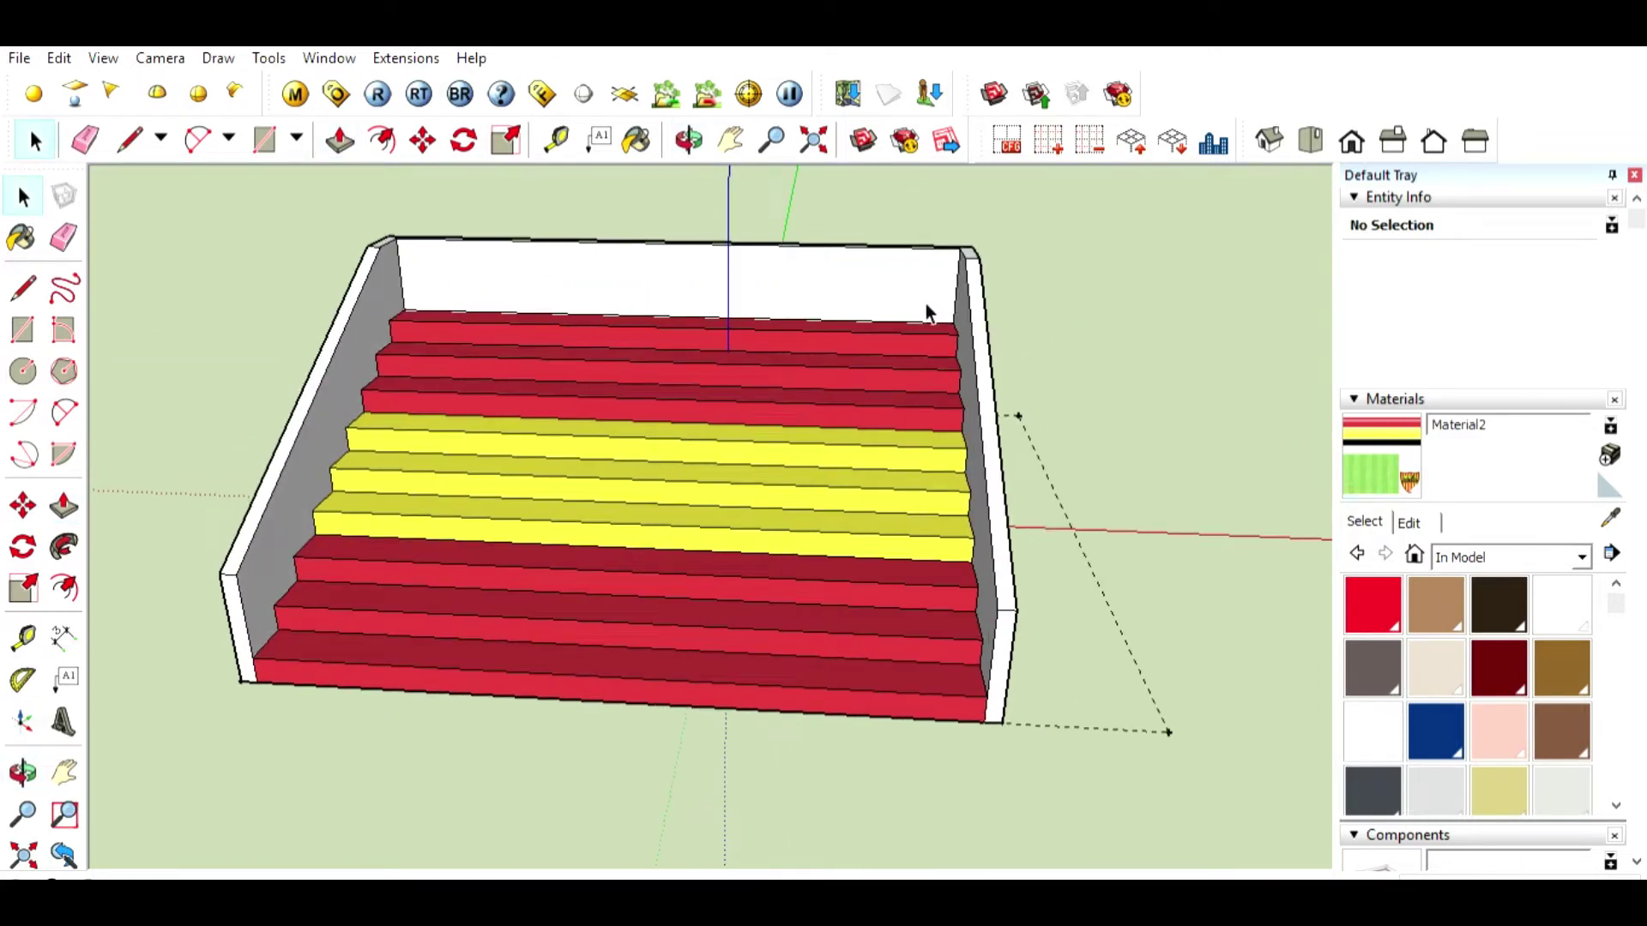
{"action": "left_click_drag", "start_coordinate": [916, 190], "coordinate": [1077, 743]}
{"action": "middle_click_drag", "start_coordinate": [1081, 743], "coordinate": [966, 657]}
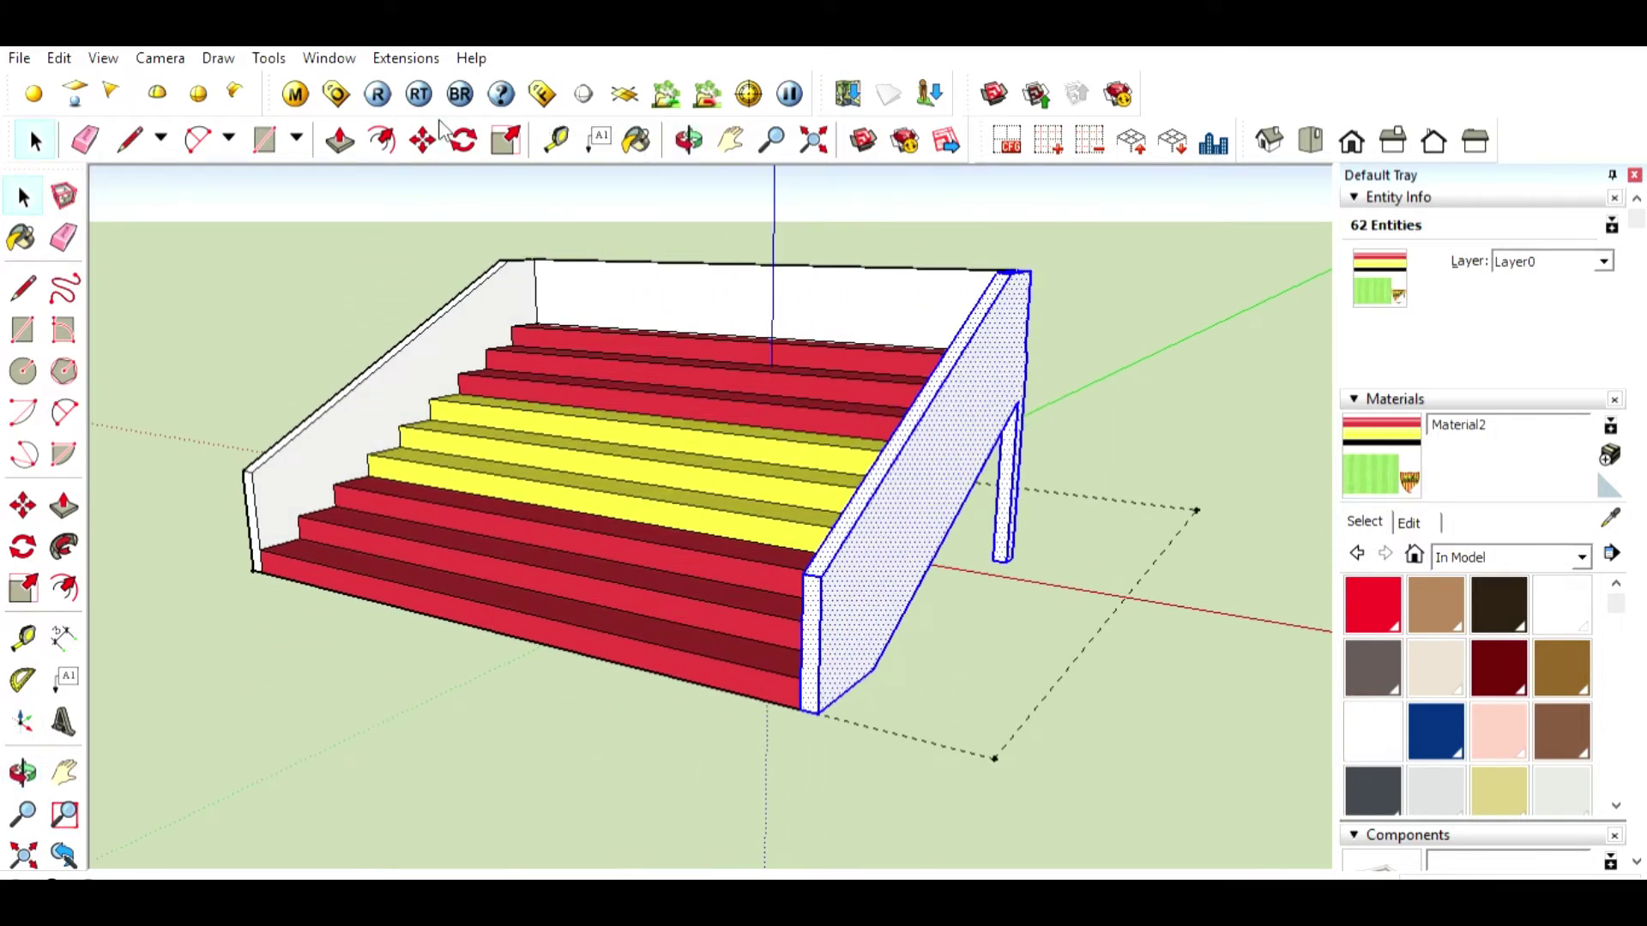
{"action": "left_click", "coordinate": [423, 139]}
{"action": "left_click", "coordinate": [842, 706]}
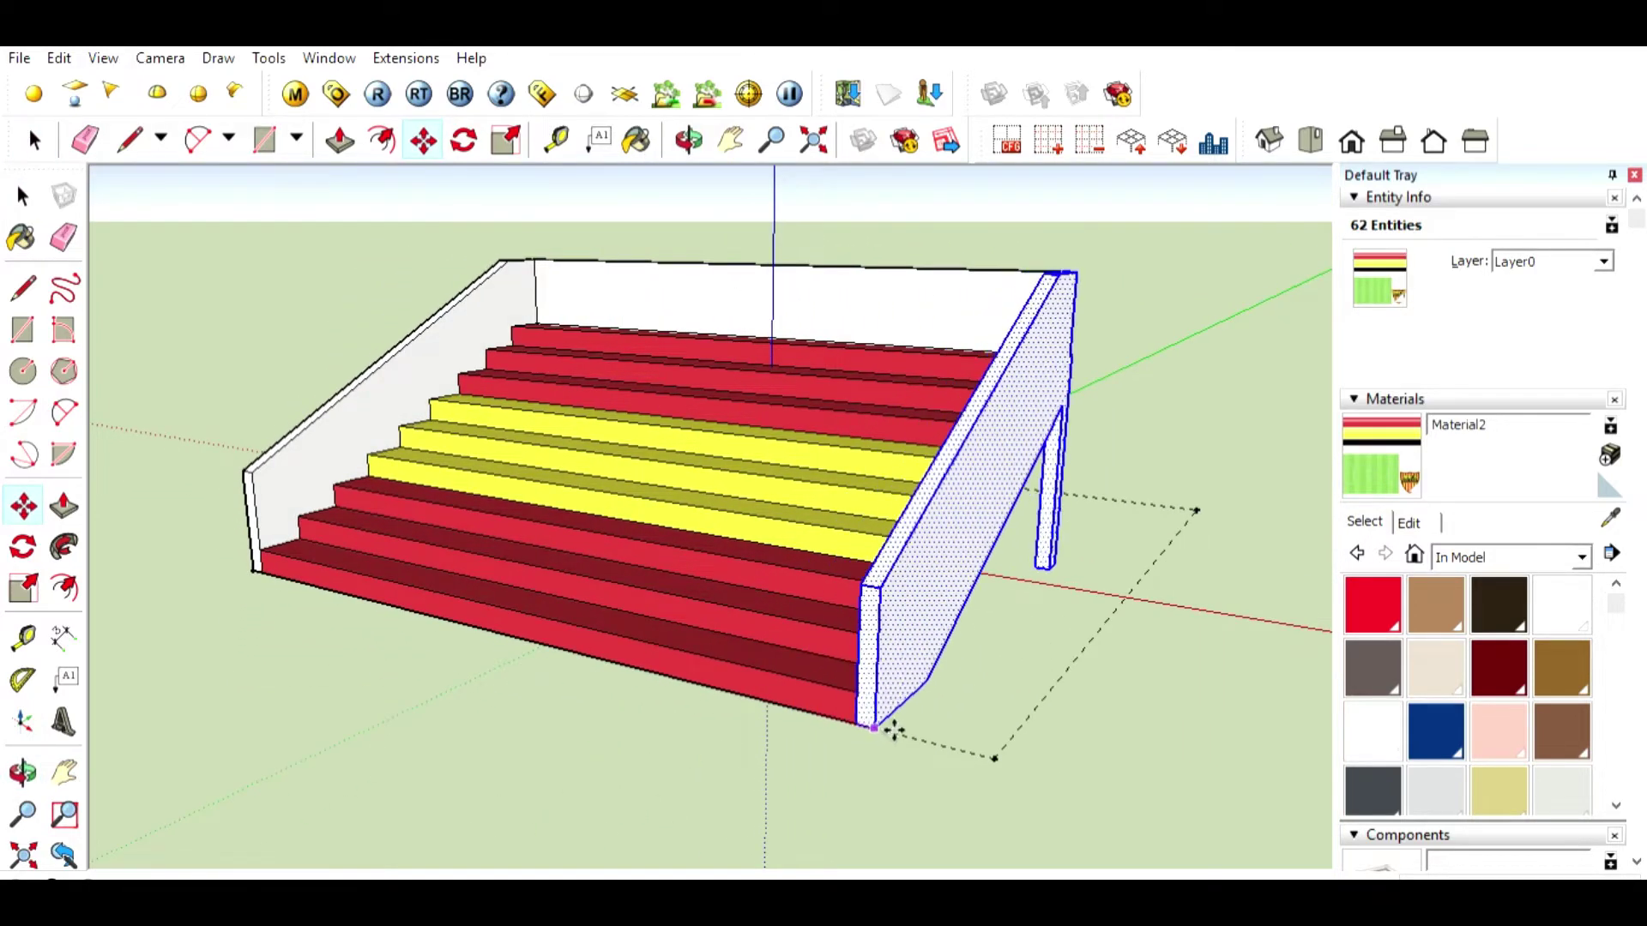
{"action": "left_click", "coordinate": [1017, 754]}
{"action": "mouse_move", "coordinate": [551, 635]}
{"action": "middle_mouse_down"}
{"action": "mouse_move", "coordinate": [846, 662]}
{"action": "mouse_move", "coordinate": [698, 708]}
{"action": "mouse_move", "coordinate": [618, 578]}
{"action": "middle_mouse_up"}
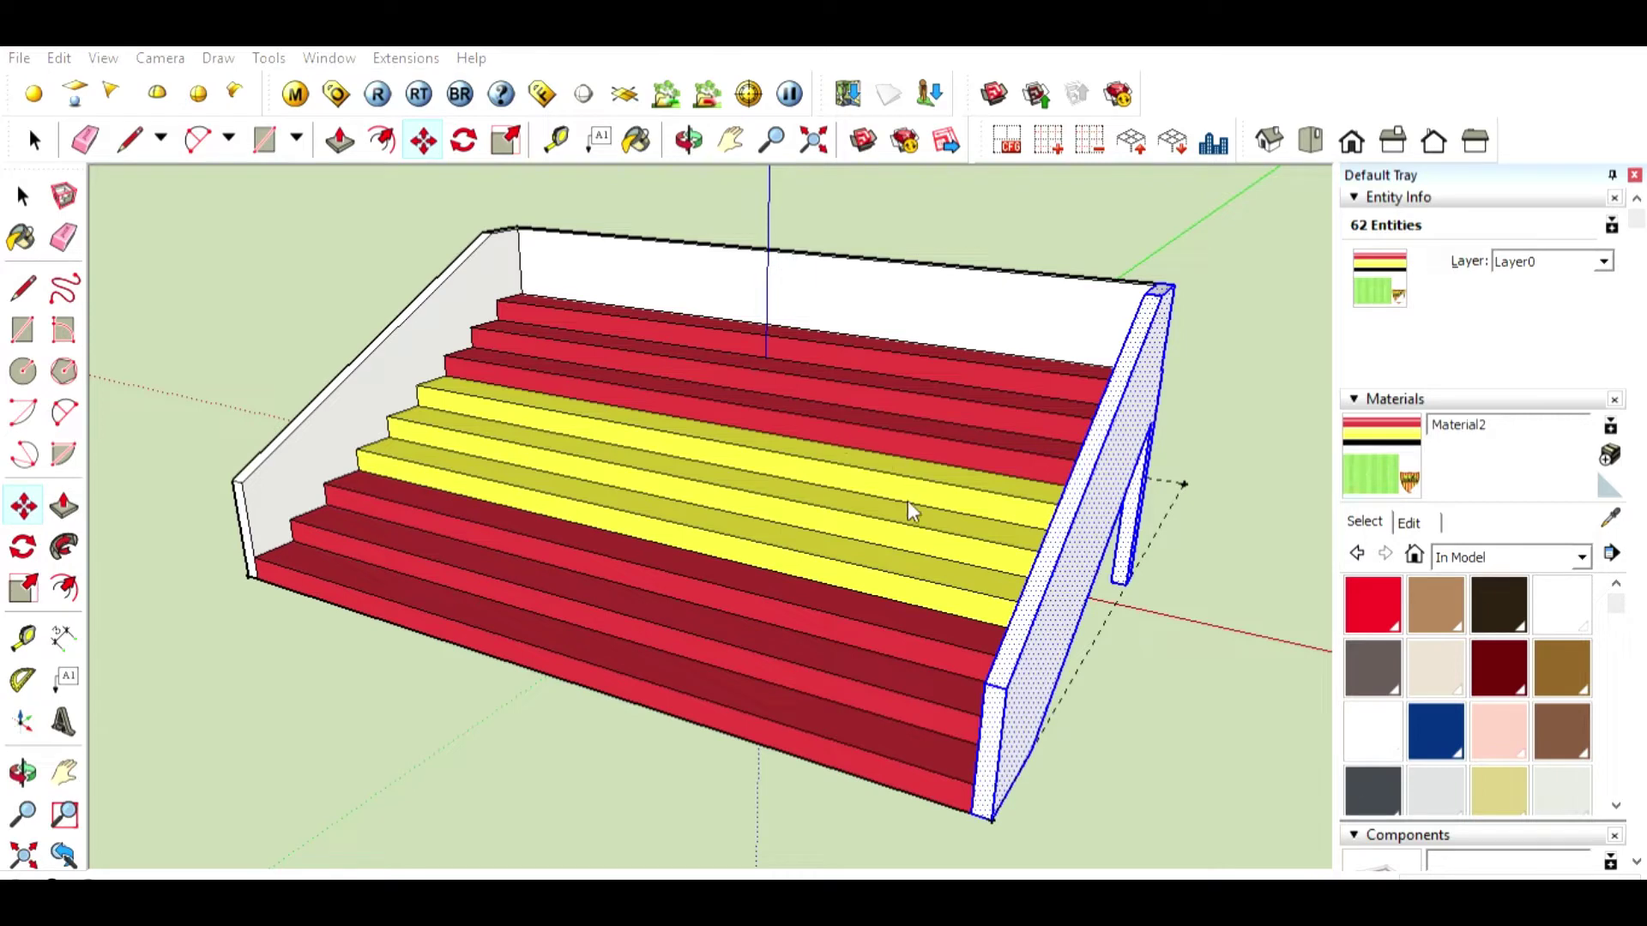
Step: Undo an accidental stretch, then delete the V-Ray sphere light above the stand
{"action": "scroll", "coordinate": [907, 505], "scroll_direction": "down", "scroll_amount": 2}
{"action": "scroll", "coordinate": [926, 515], "scroll_direction": "down", "scroll_amount": 3}
{"action": "scroll", "coordinate": [944, 519], "scroll_direction": "down", "scroll_amount": 4}
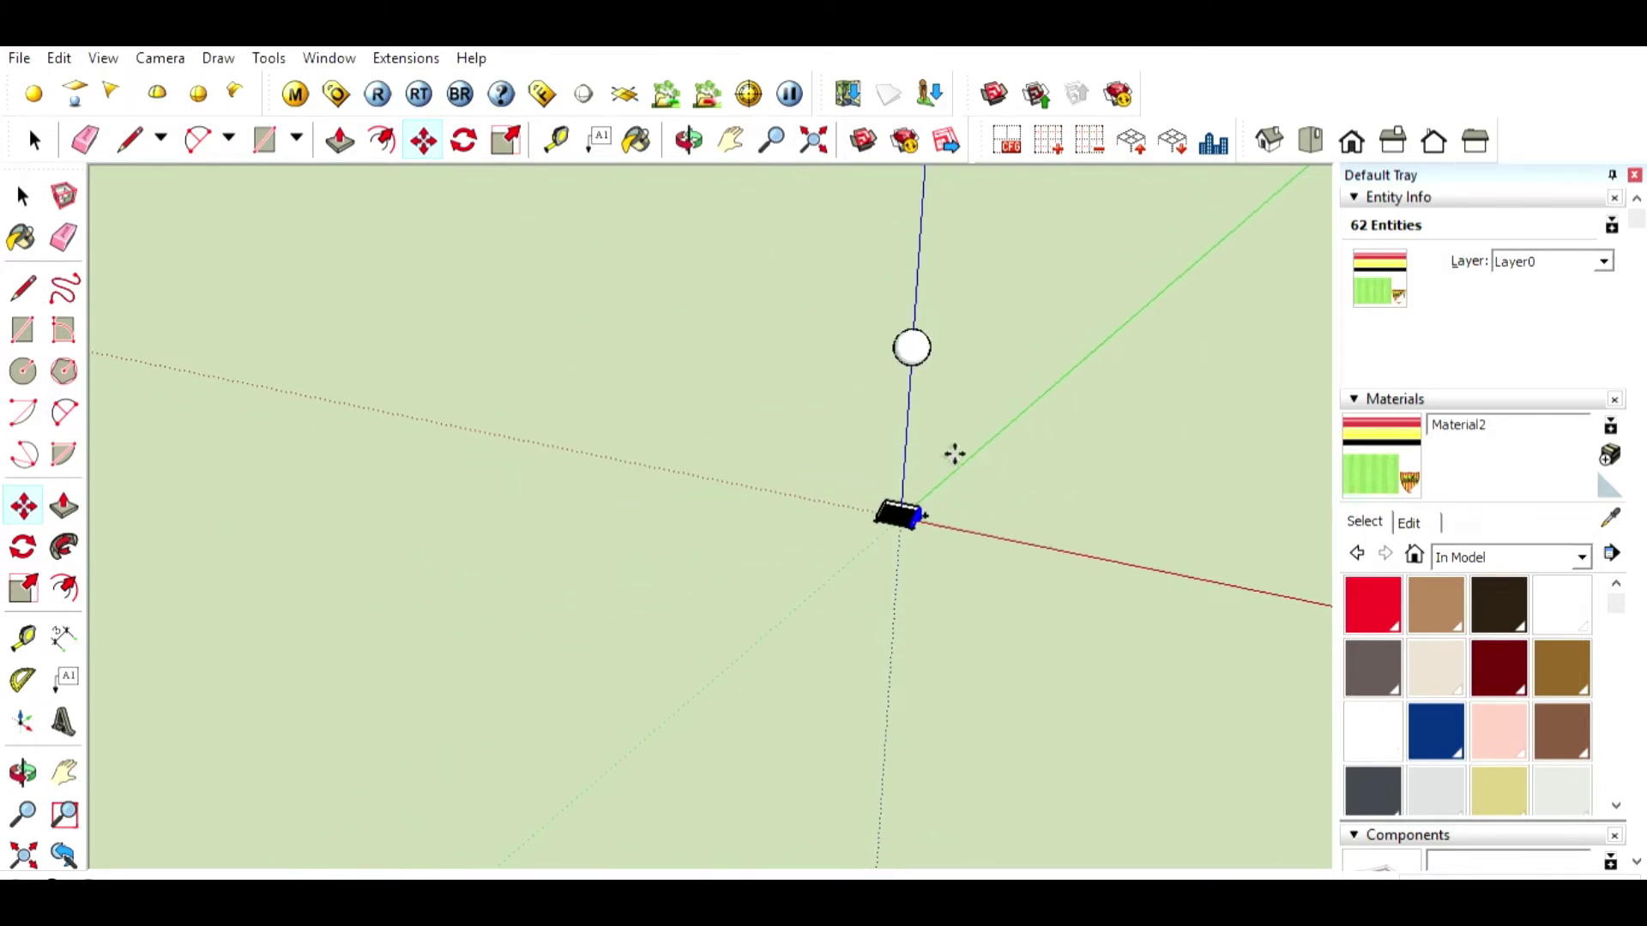
{"action": "left_click_drag", "start_coordinate": [938, 343], "coordinate": [47, 107]}
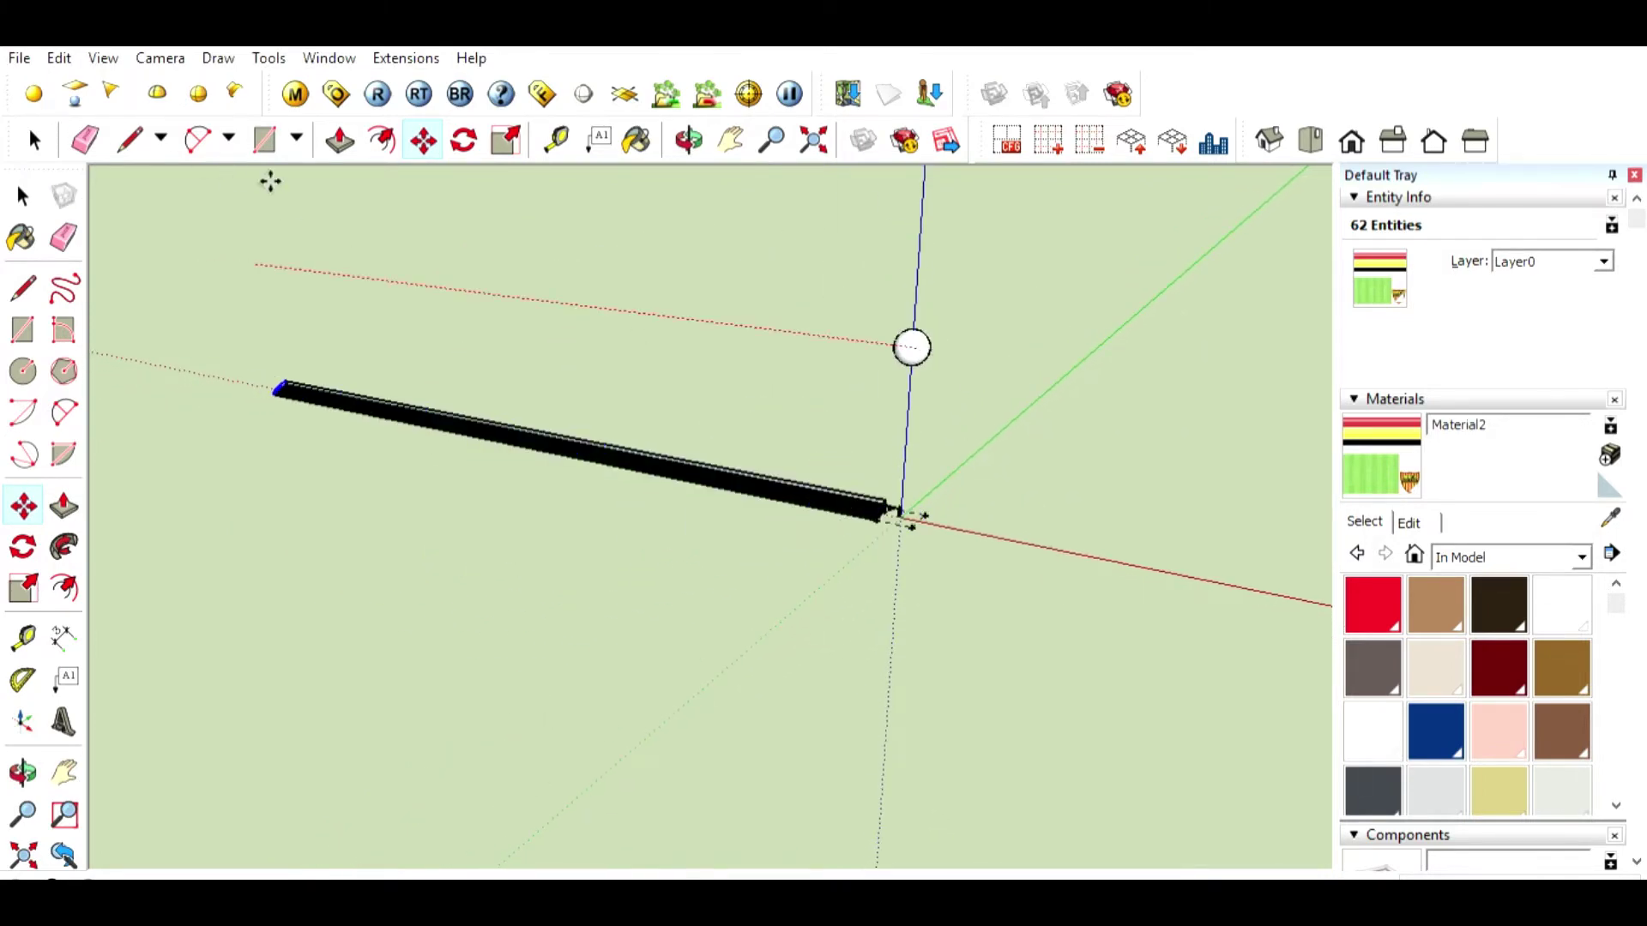
{"action": "key", "text": "Escape"}
{"action": "key", "text": "space"}
{"action": "left_click_drag", "start_coordinate": [994, 377], "coordinate": [1026, 379]}
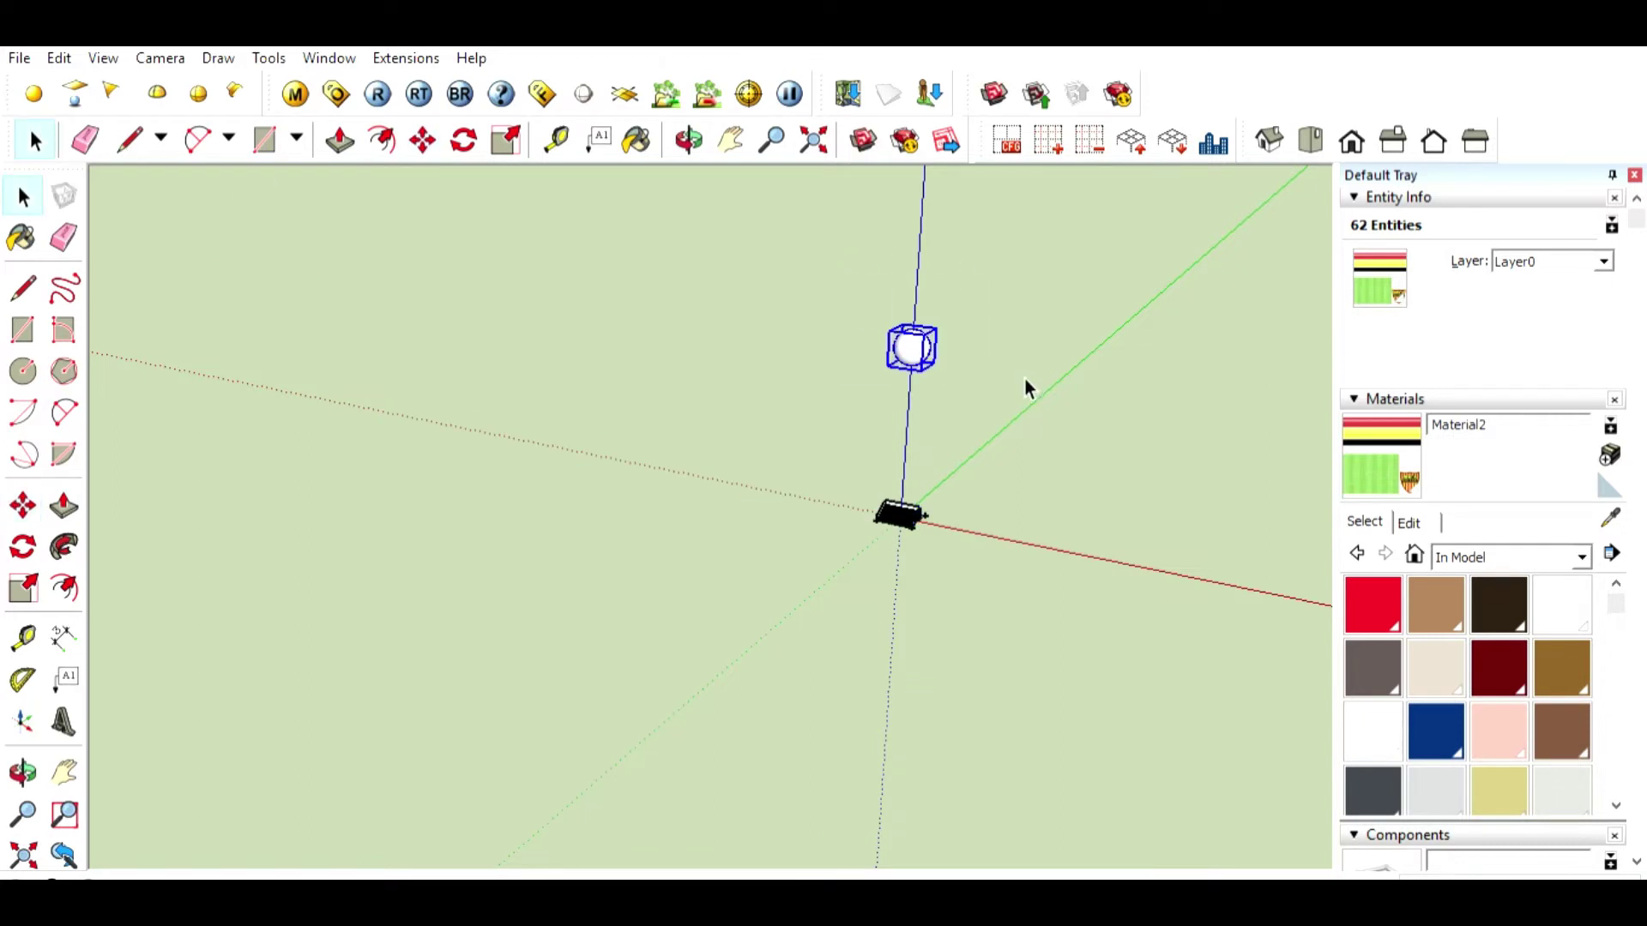
{"action": "key", "text": "Delete"}
{"action": "scroll", "coordinate": [916, 517], "scroll_direction": "up", "scroll_amount": 3}
{"action": "scroll", "coordinate": [922, 521], "scroll_direction": "up", "scroll_amount": 2}
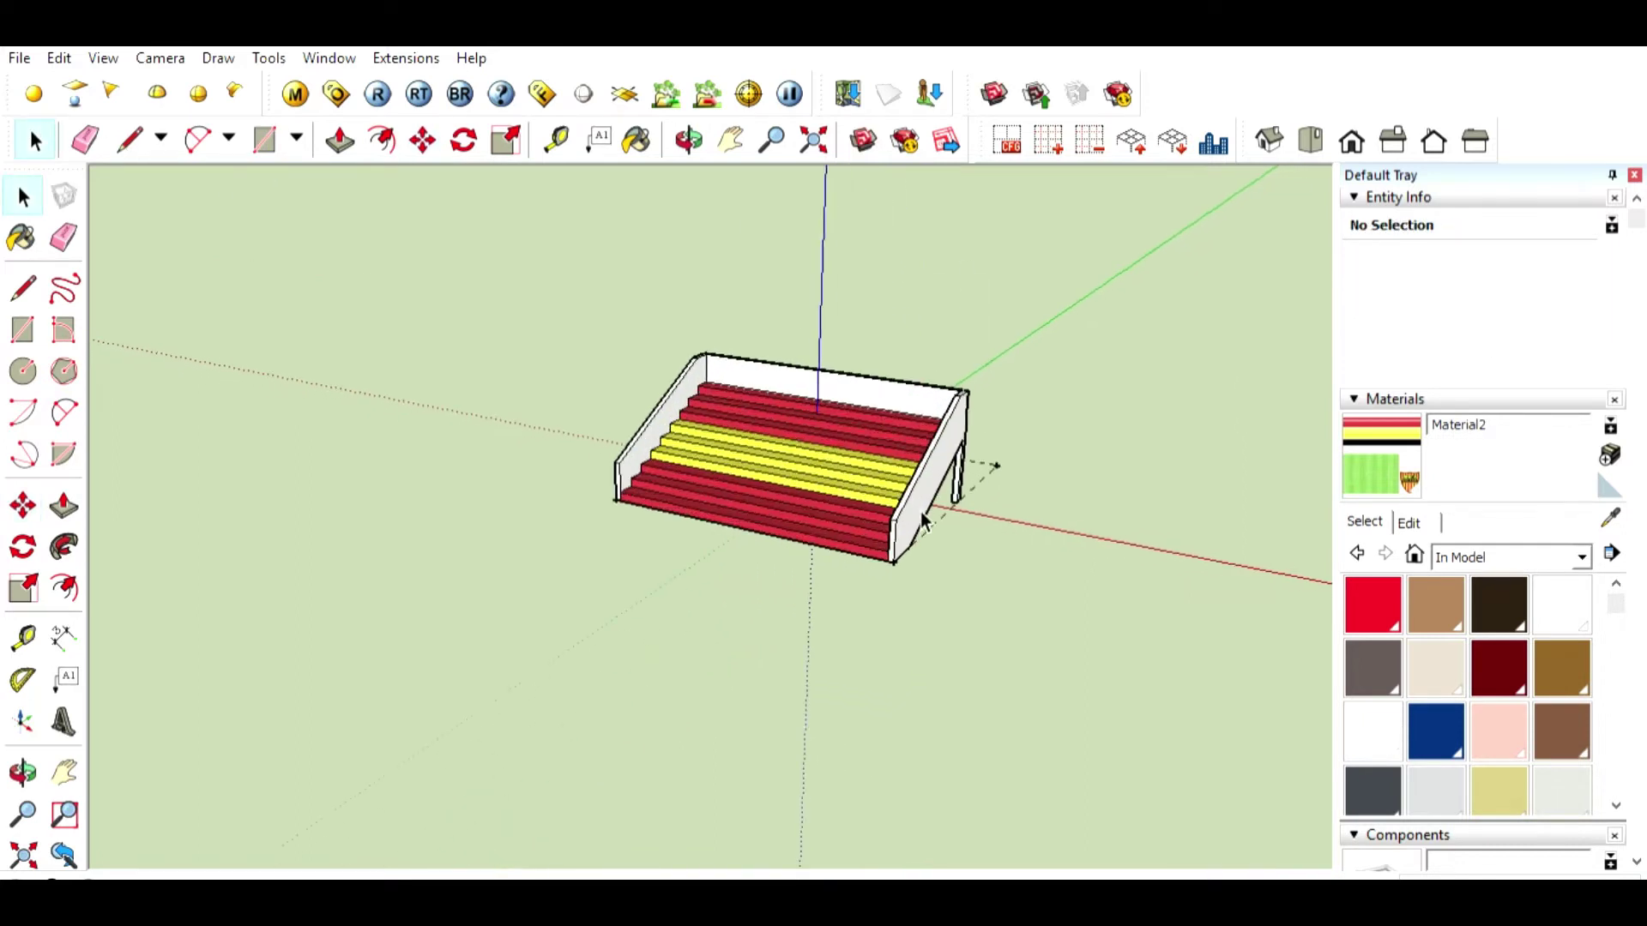
{"action": "scroll", "coordinate": [922, 521], "scroll_direction": "up", "scroll_amount": 2}
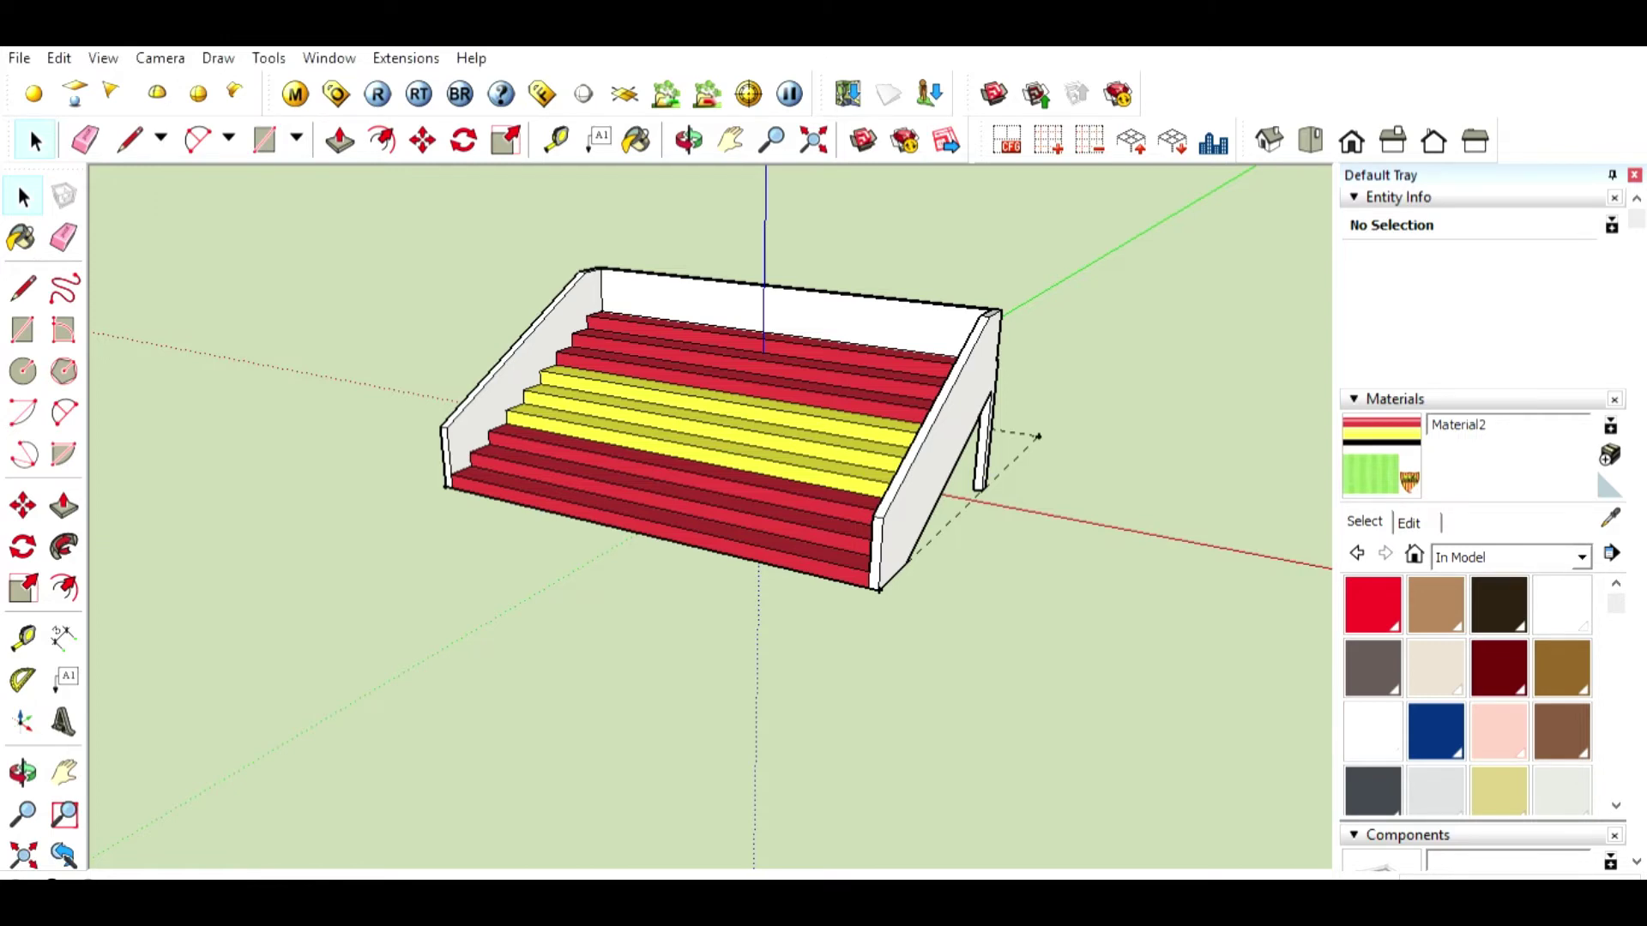
{"action": "triple_click", "coordinate": [609, 412]}
{"action": "left_click", "coordinate": [481, 360]}
{"action": "key", "text": "ctrl+a"}
{"action": "left_click", "coordinate": [662, 604]}
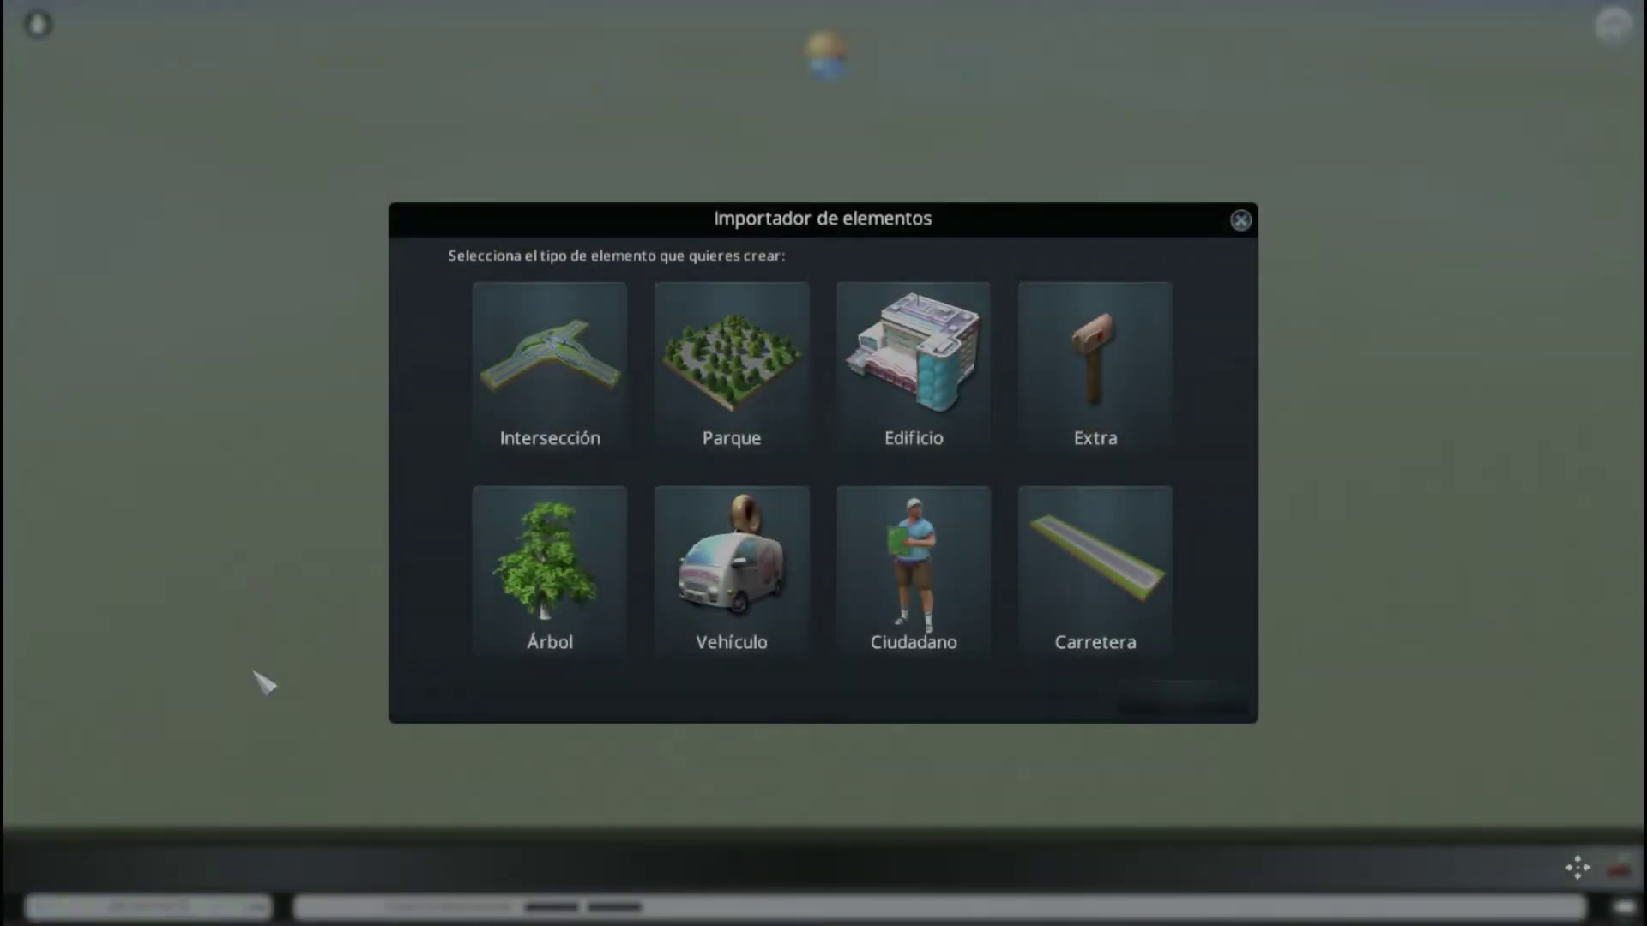
Step: Create a building asset based on the Gran parque infantil park template
{"action": "left_click", "coordinate": [913, 369]}
{"action": "left_click", "coordinate": [1158, 702]}
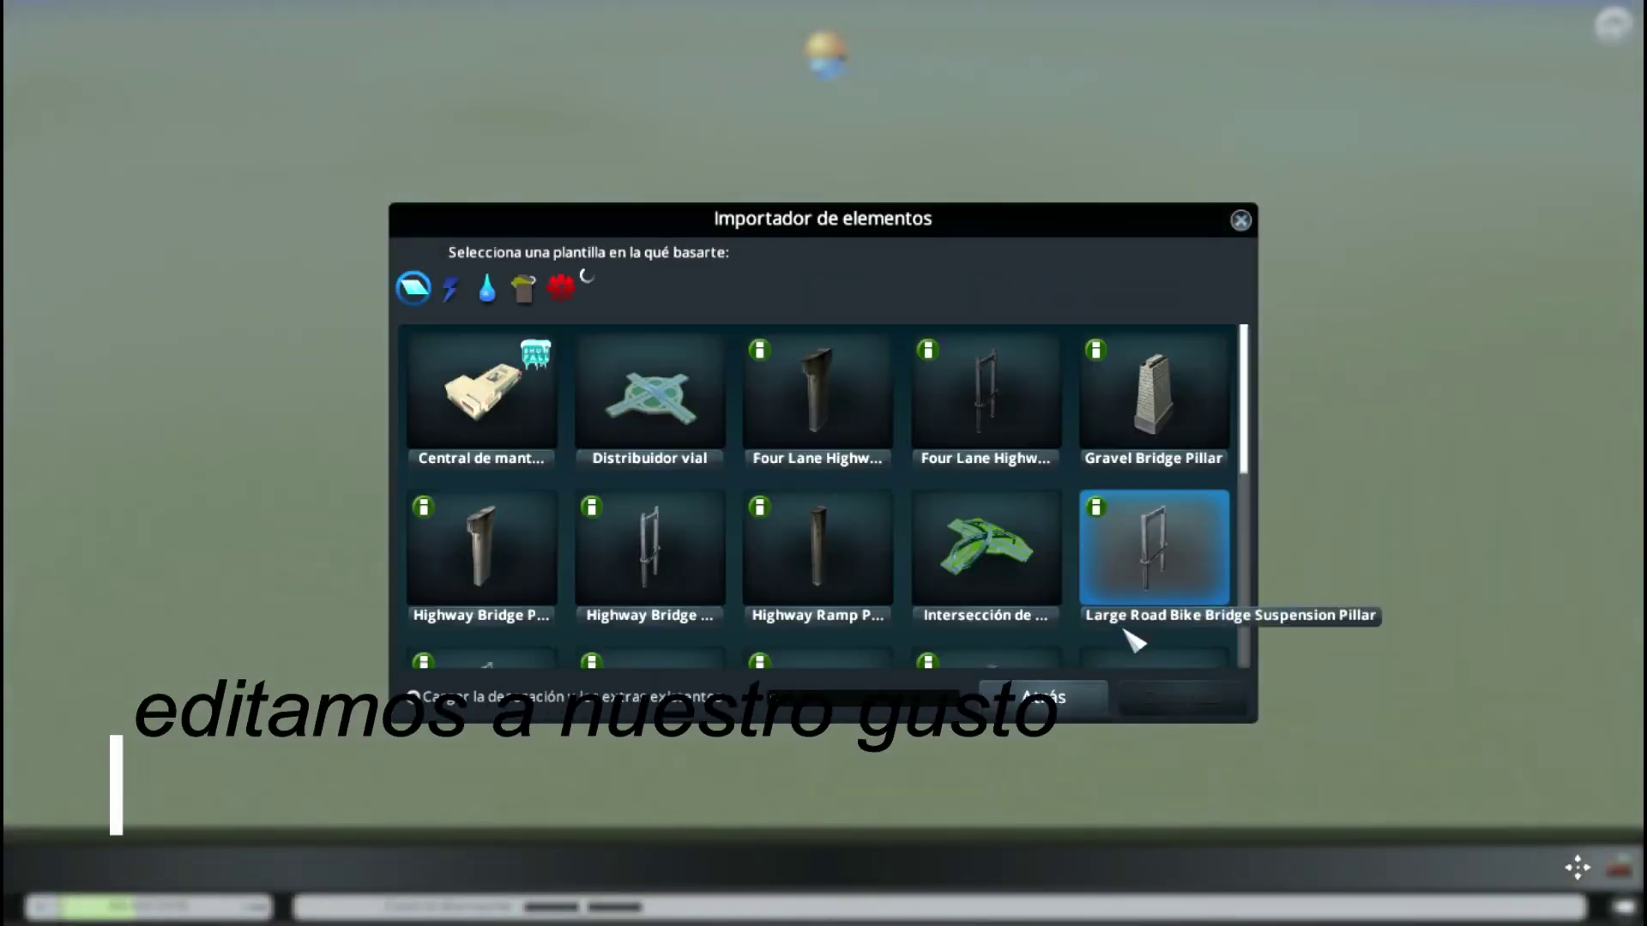
{"action": "left_click", "coordinate": [745, 289]}
{"action": "mouse_move", "coordinate": [1244, 343]}
{"action": "left_mouse_down"}
{"action": "mouse_move", "coordinate": [1278, 480]}
{"action": "mouse_move", "coordinate": [1264, 525]}
{"action": "left_mouse_up"}
{"action": "left_click", "coordinate": [650, 592]}
{"action": "left_click", "coordinate": [1141, 700]}
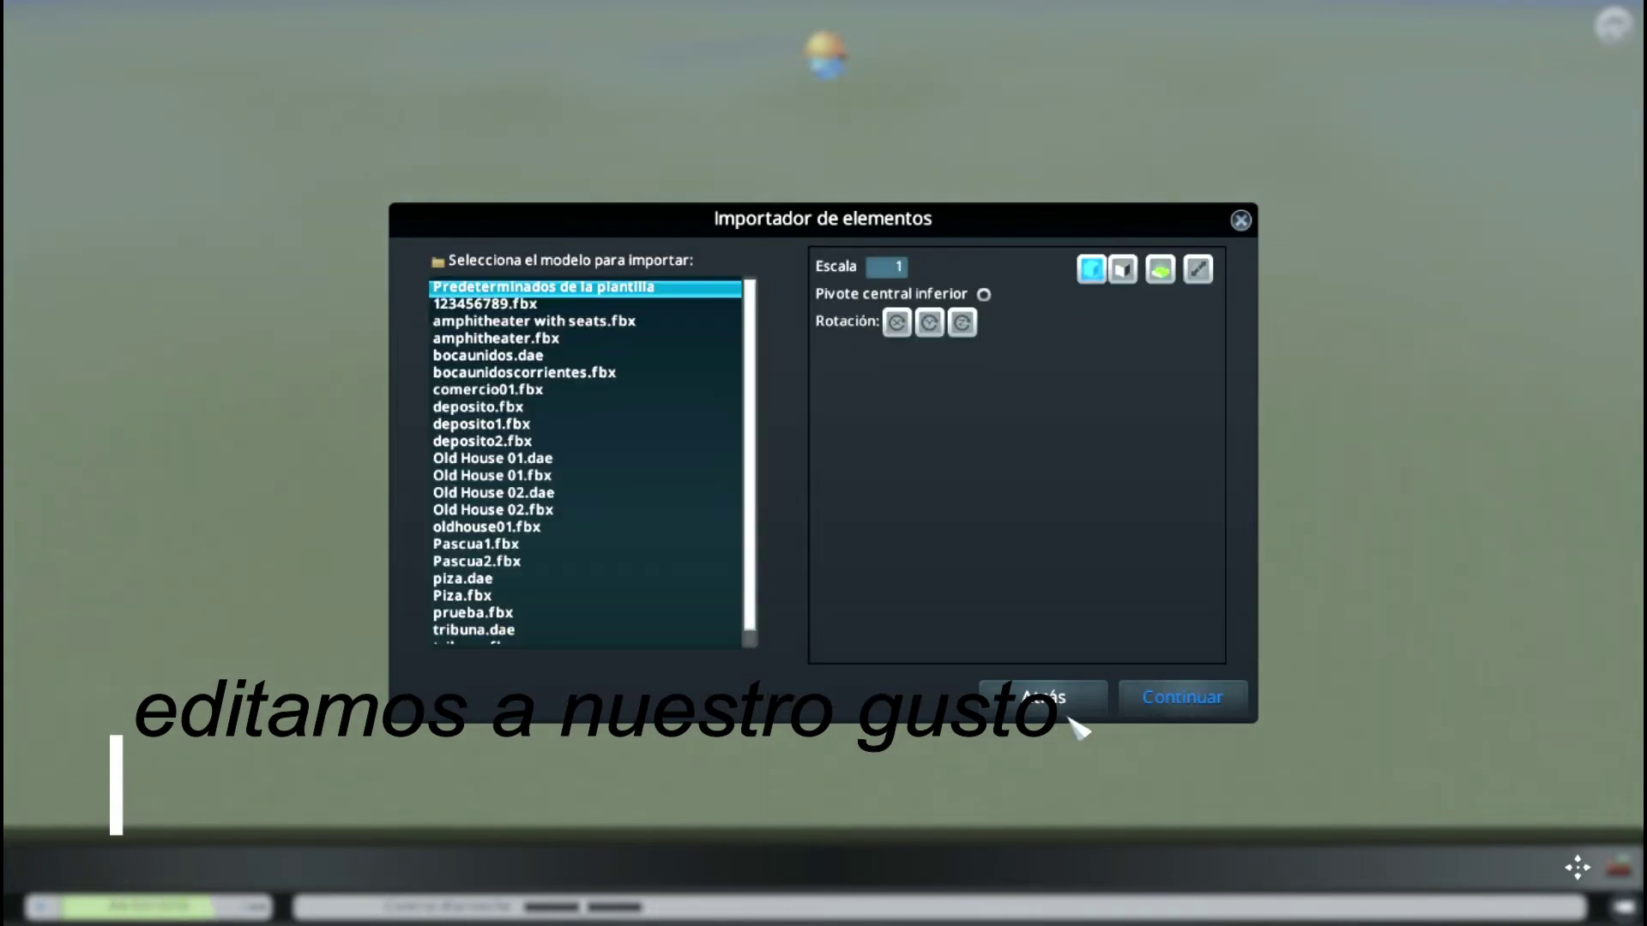
Step: Load tribuna.fbx as the model and tilt the preview to inspect it
{"action": "left_click", "coordinate": [508, 632]}
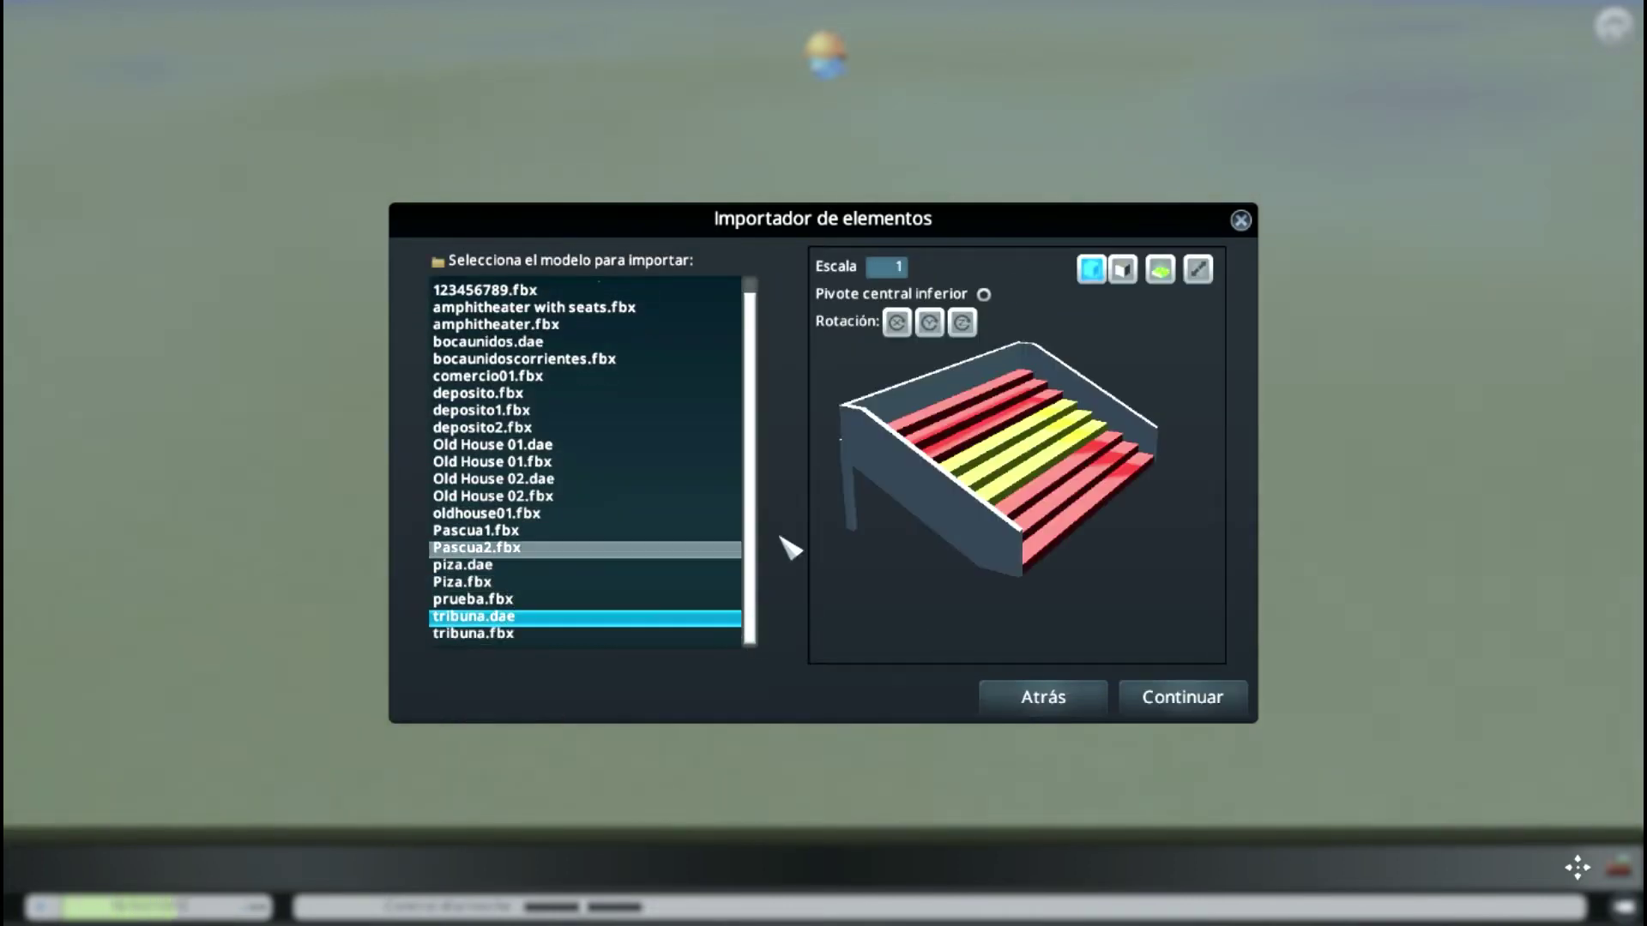
{"action": "left_click", "coordinate": [522, 639]}
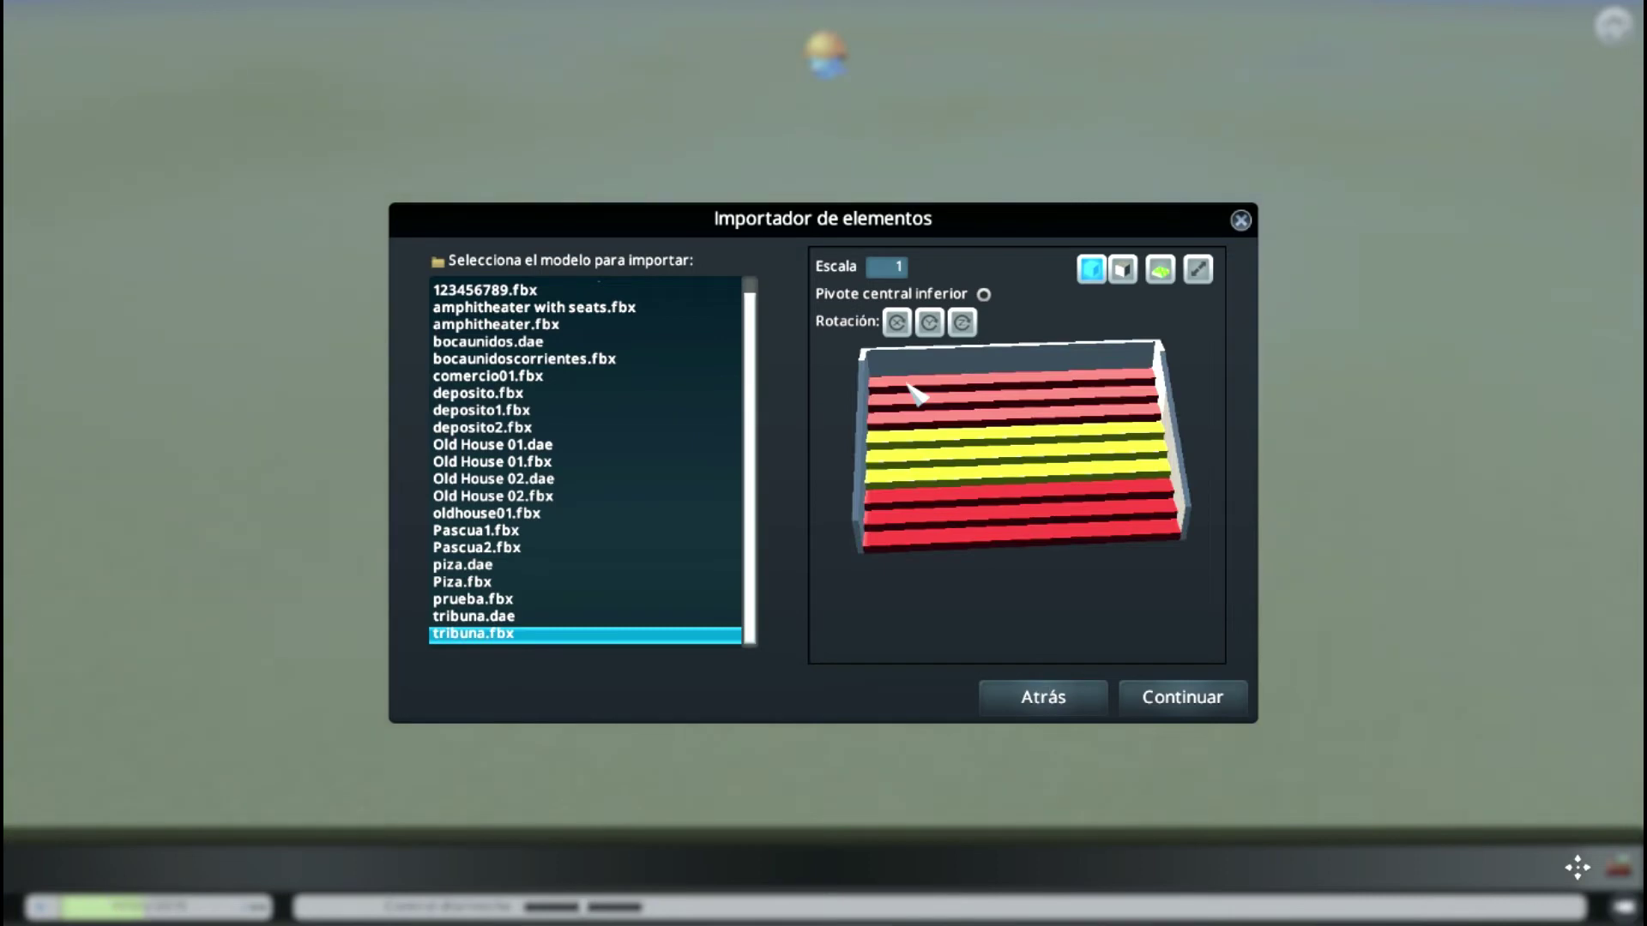
{"action": "left_click_drag", "start_coordinate": [1021, 397], "coordinate": [949, 434]}
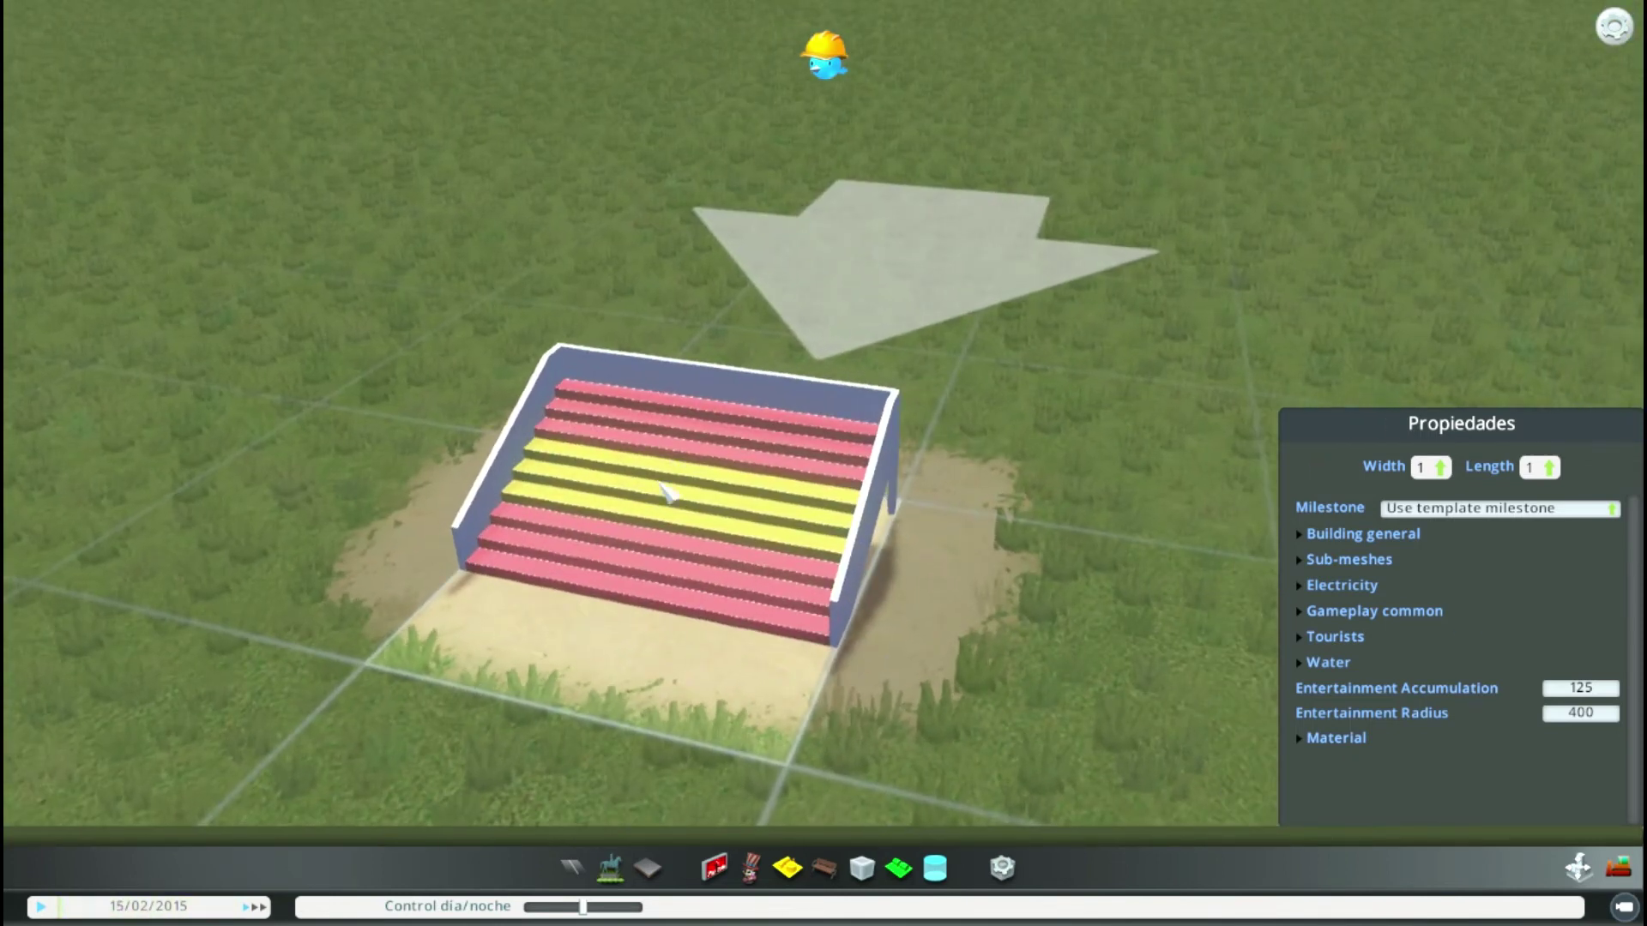
Step: Orbit the camera around the imported stand on its lot in the asset editor
{"action": "mouse_move", "coordinate": [632, 559]}
{"action": "middle_mouse_down"}
{"action": "mouse_move", "coordinate": [1061, 519]}
{"action": "mouse_move", "coordinate": [824, 480]}
{"action": "mouse_move", "coordinate": [972, 453]}
{"action": "middle_mouse_up"}
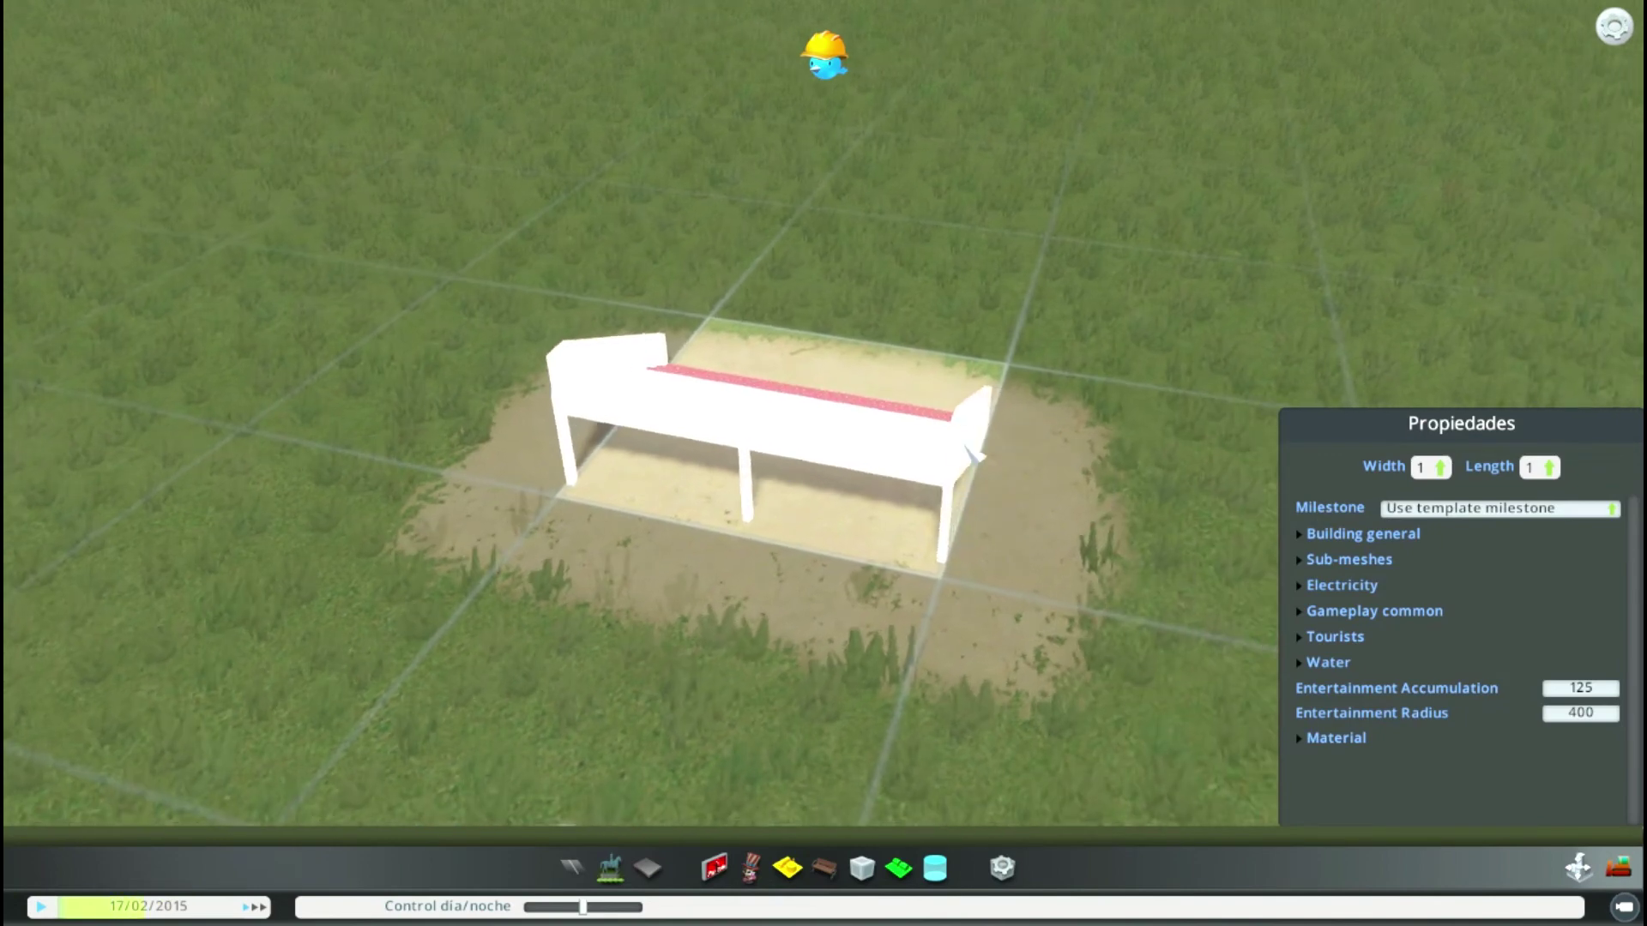
Step: Pick the floodlight prop and place two floodlights on the stand's back edge
{"action": "left_click", "coordinate": [828, 875]}
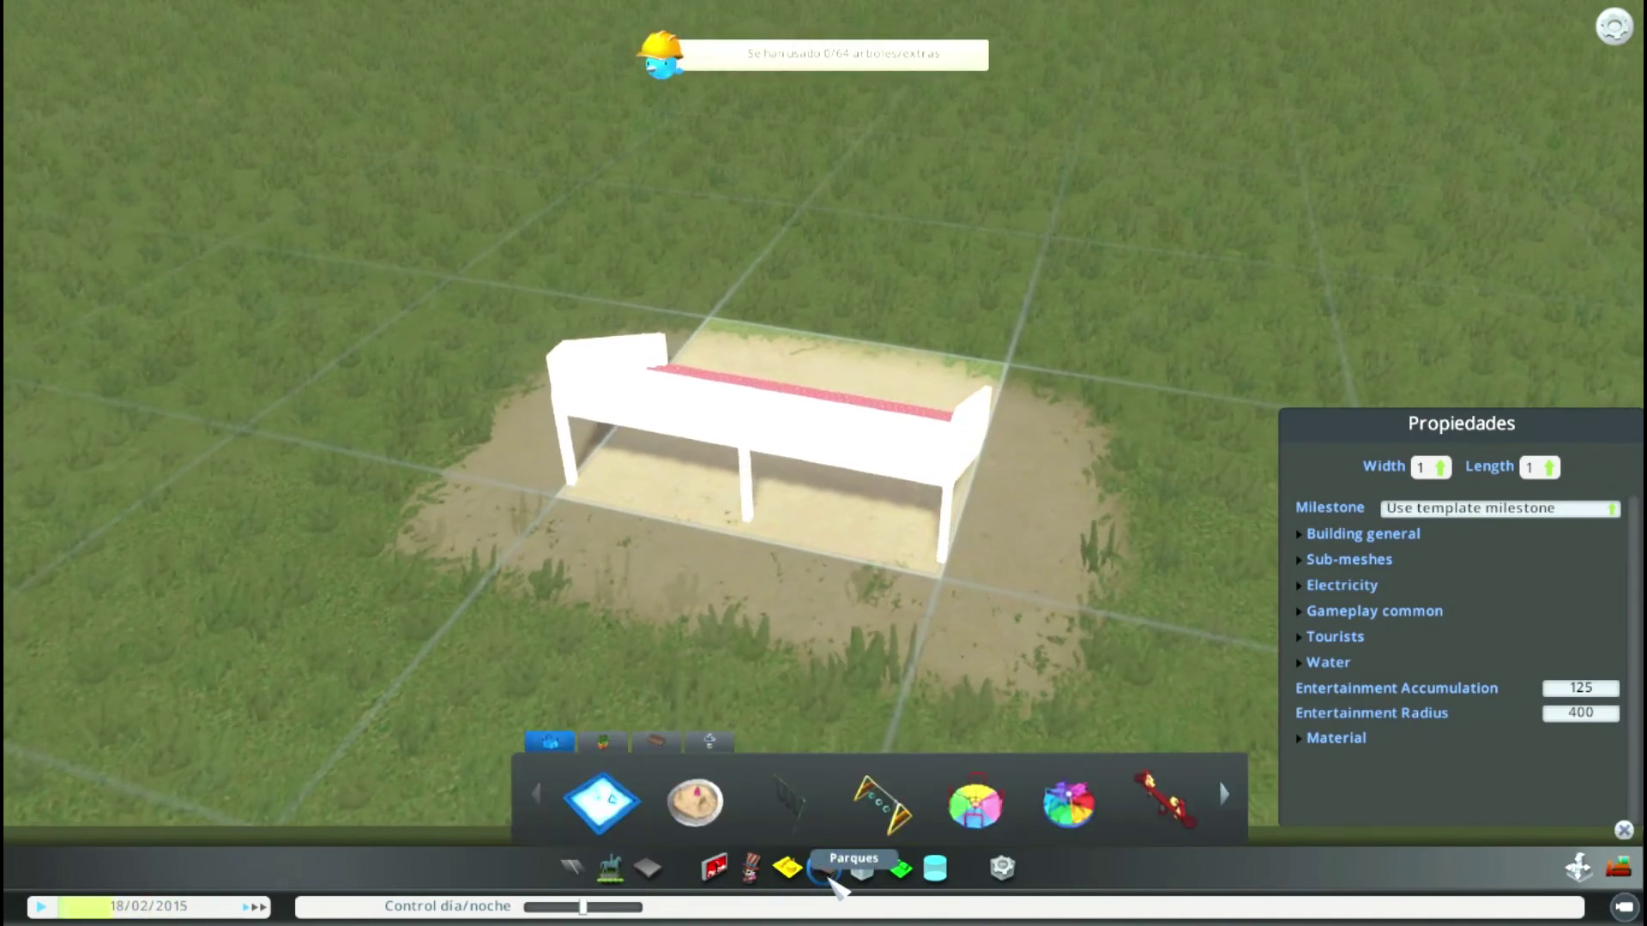
{"action": "left_click", "coordinate": [861, 868]}
{"action": "left_click", "coordinate": [762, 742]}
{"action": "left_click", "coordinate": [709, 742]}
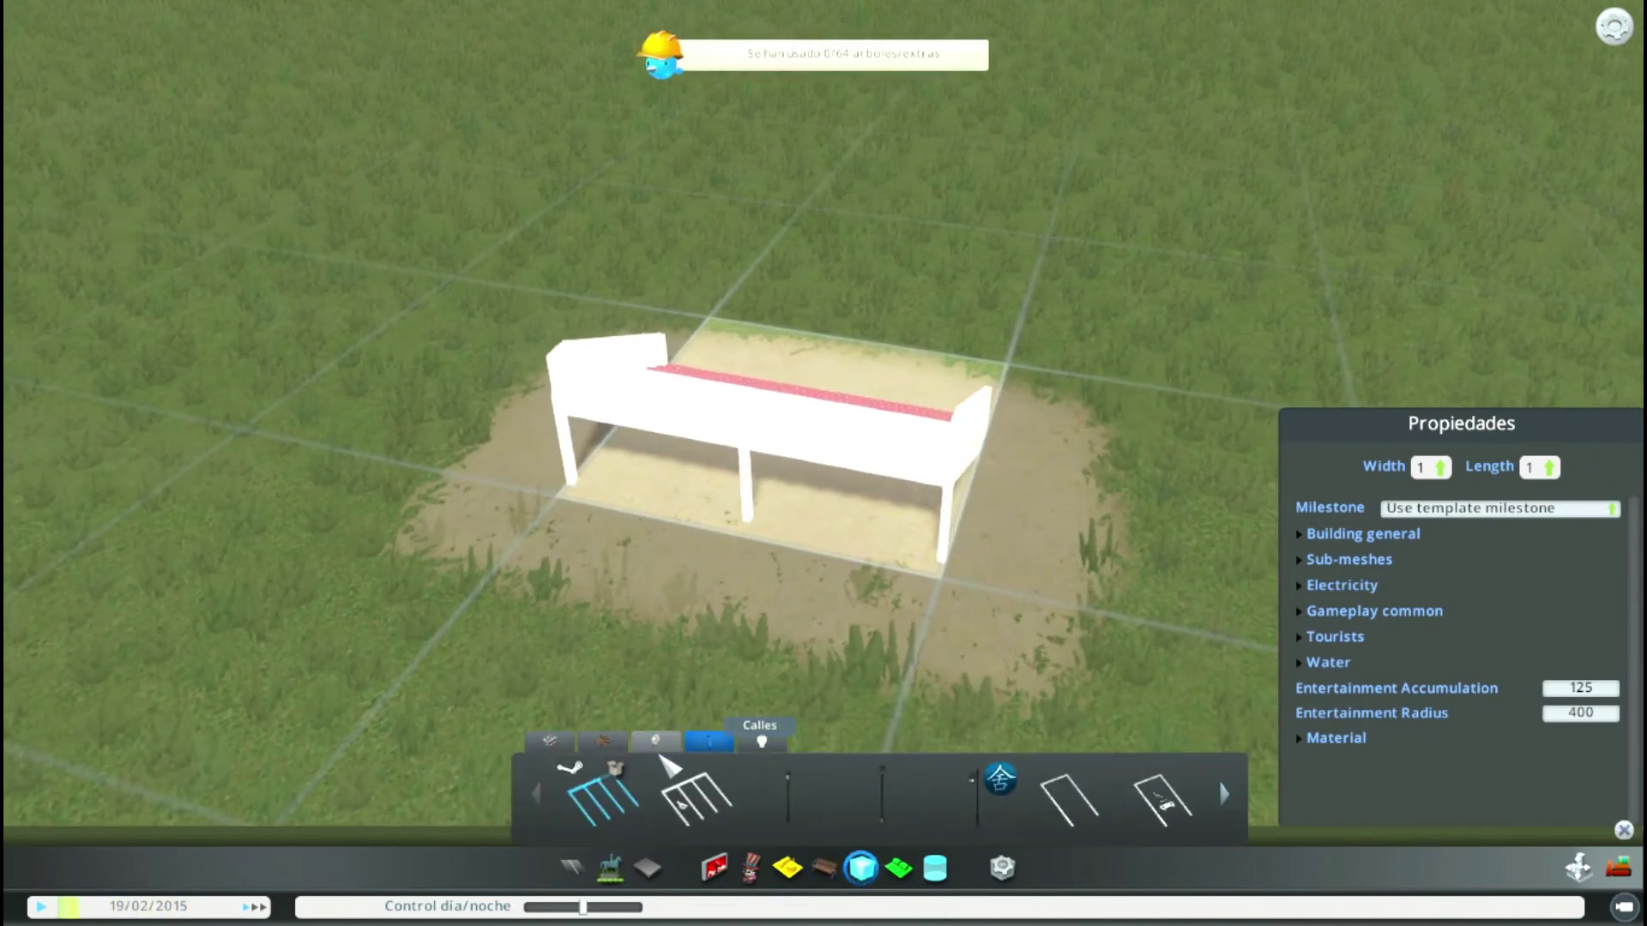
{"action": "left_click", "coordinate": [655, 742]}
{"action": "left_click", "coordinate": [603, 743]}
{"action": "left_click", "coordinate": [709, 743]}
{"action": "scroll", "coordinate": [1167, 823], "scroll_direction": "down", "scroll_amount": 2}
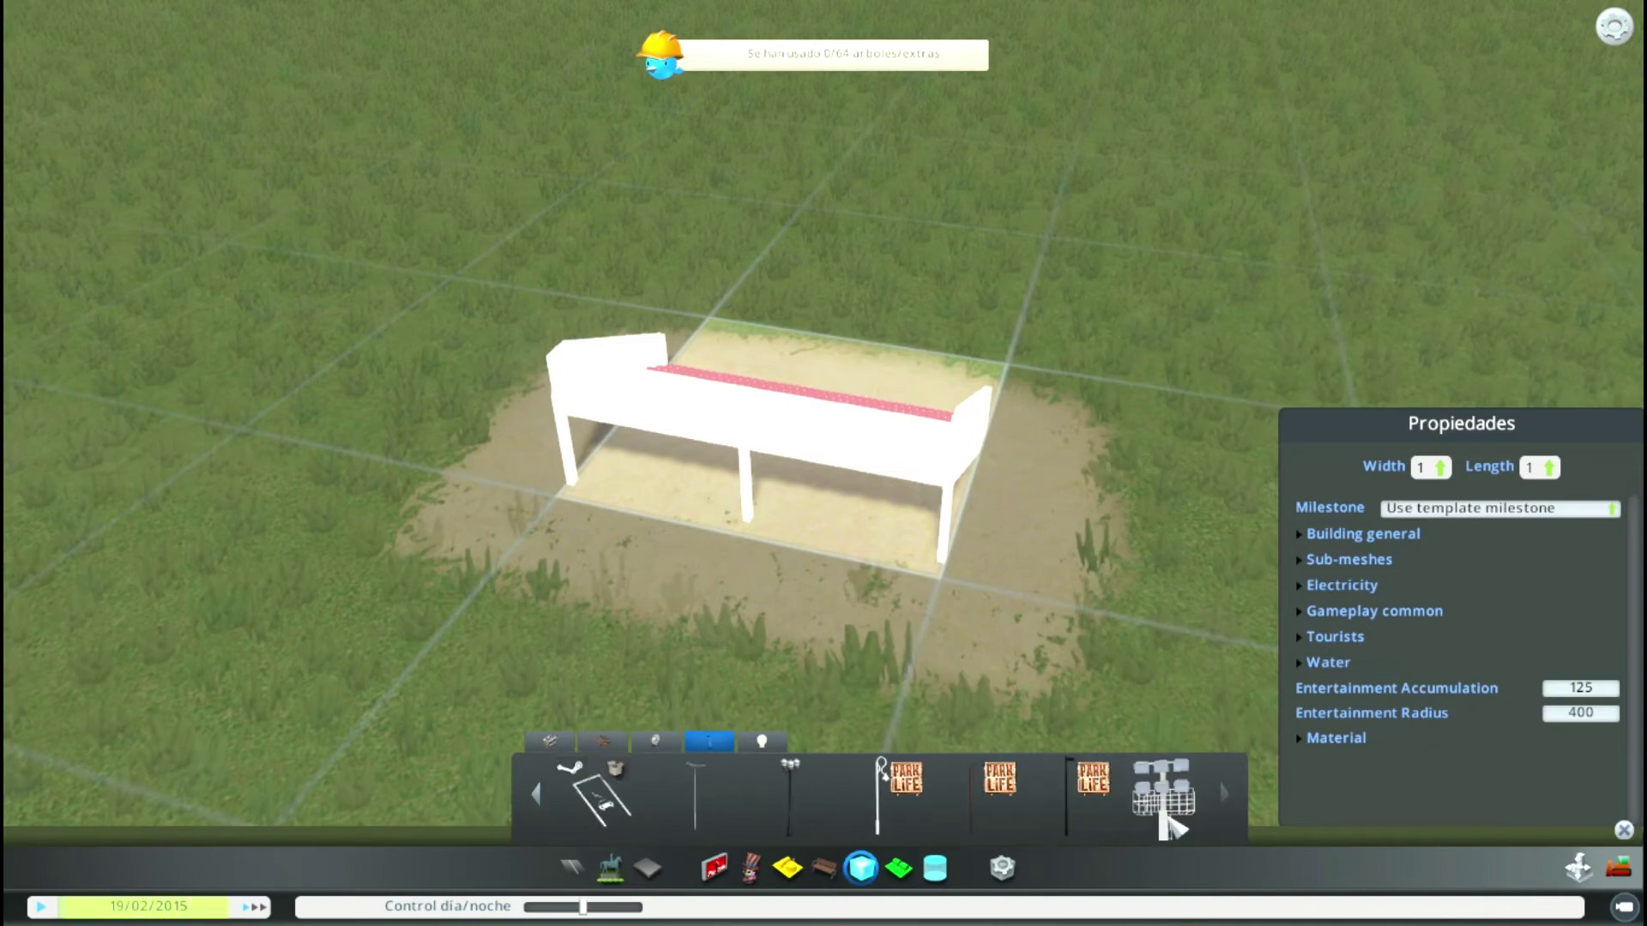
{"action": "left_click", "coordinate": [1166, 823]}
{"action": "key", "text": "a"}
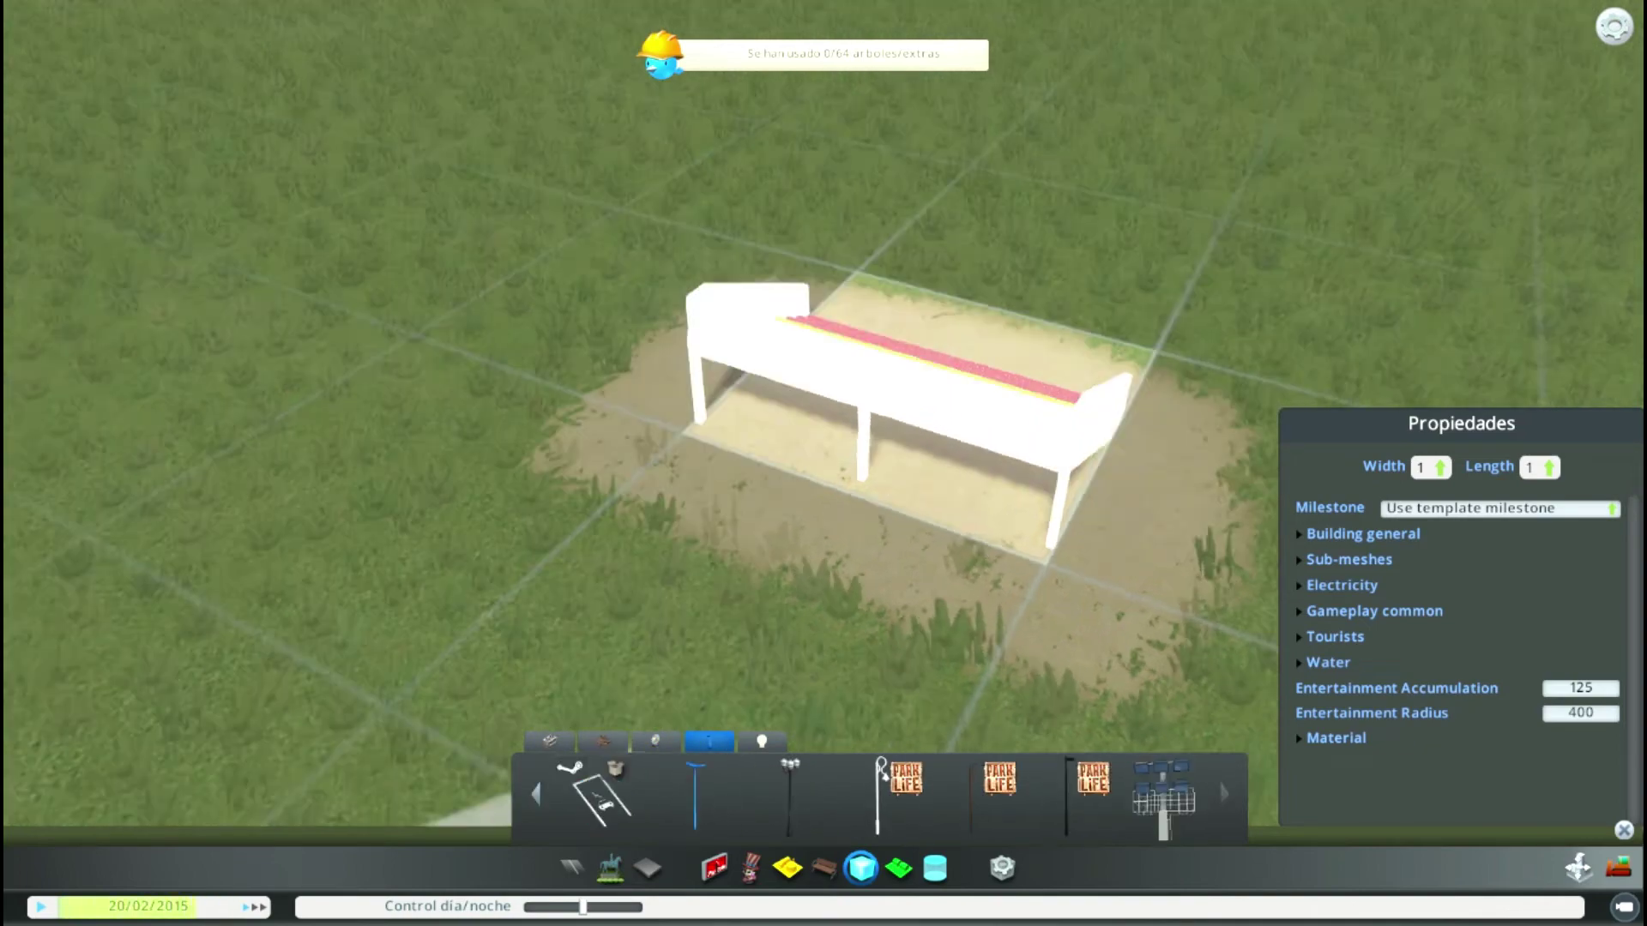
{"action": "left_click", "coordinate": [757, 510]}
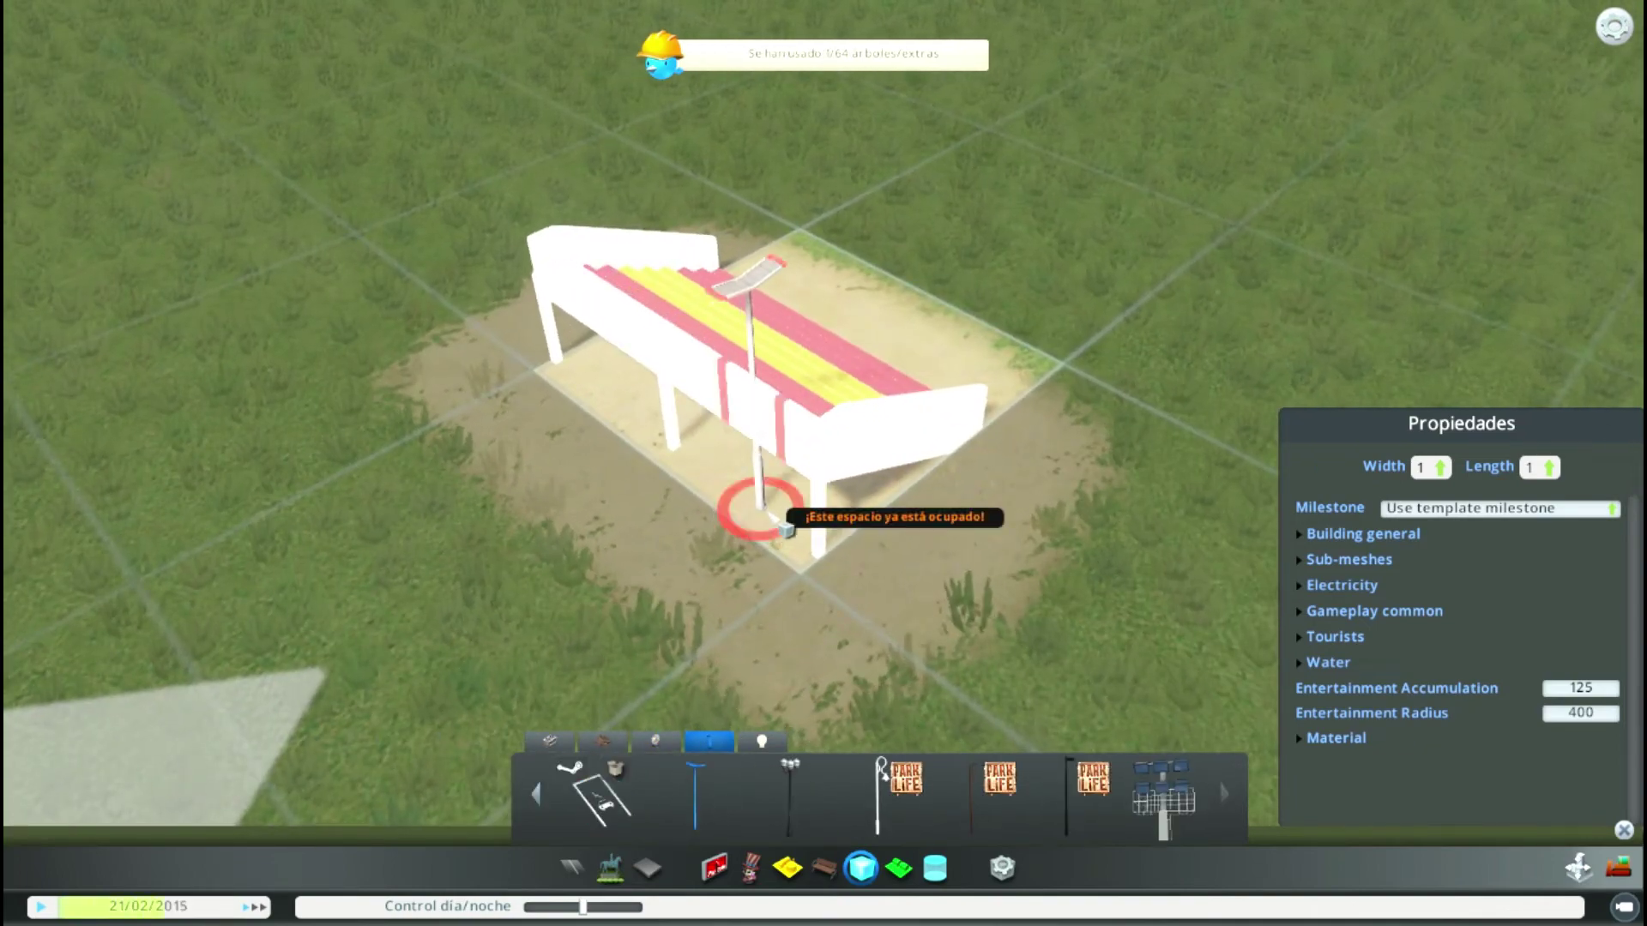
{"action": "left_click", "coordinate": [605, 403]}
{"action": "key", "text": "d"}
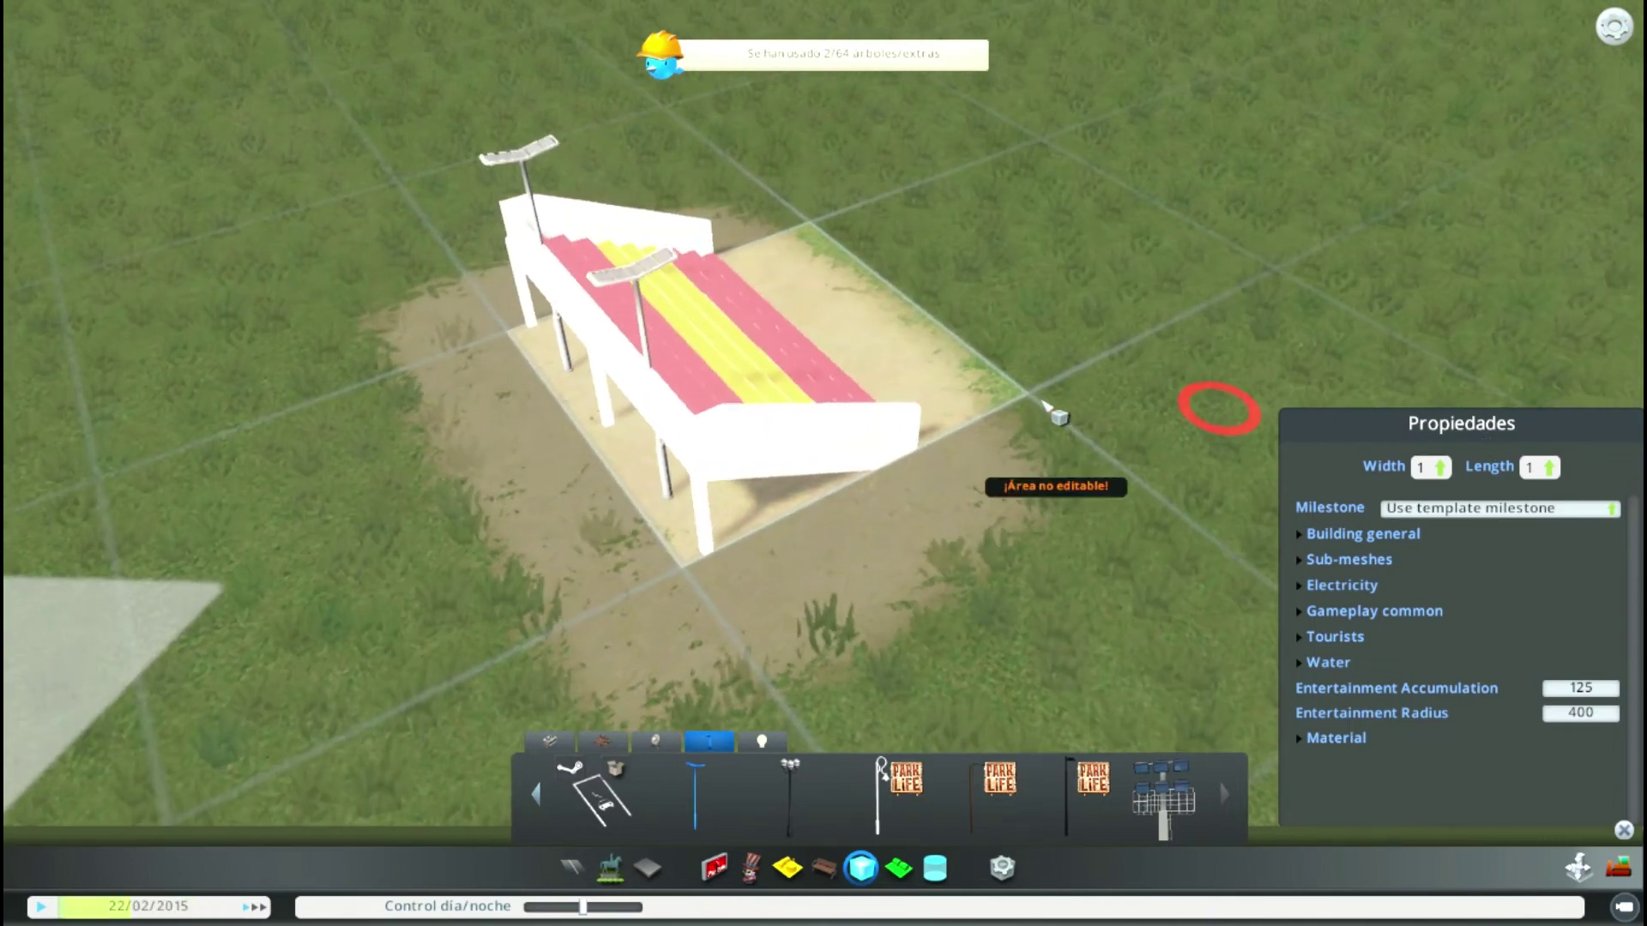
Step: Browse the tree props, then close the list and orbit to review the lit stand
{"action": "left_click", "coordinate": [610, 868]}
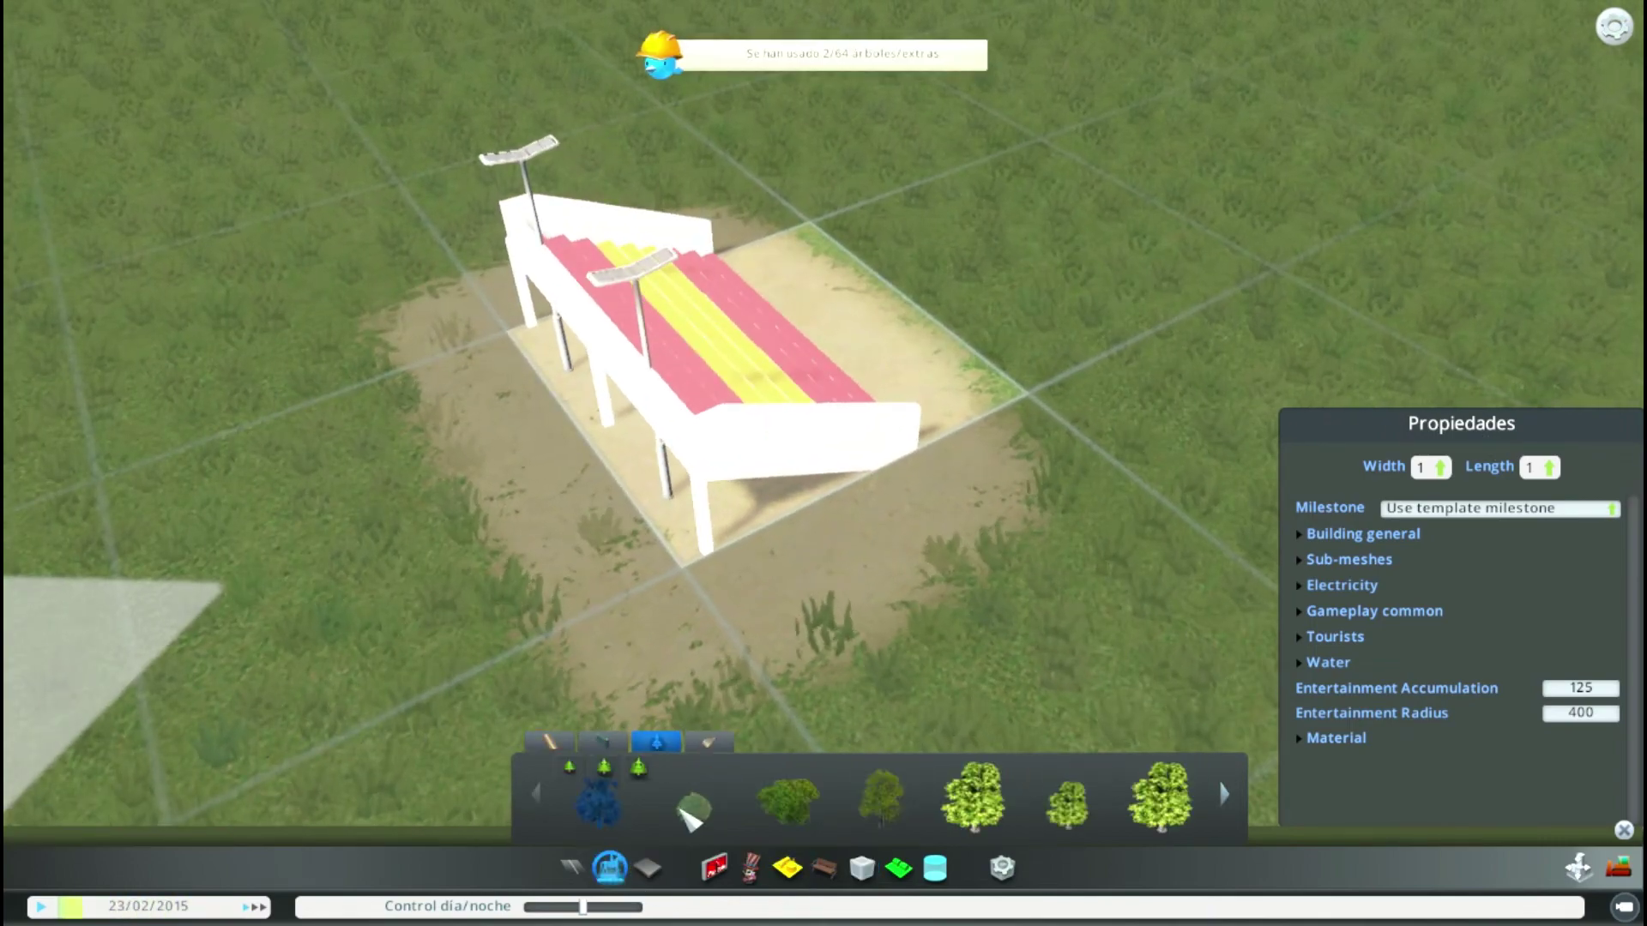
{"action": "scroll", "coordinate": [1012, 807], "scroll_direction": "down", "scroll_amount": 3}
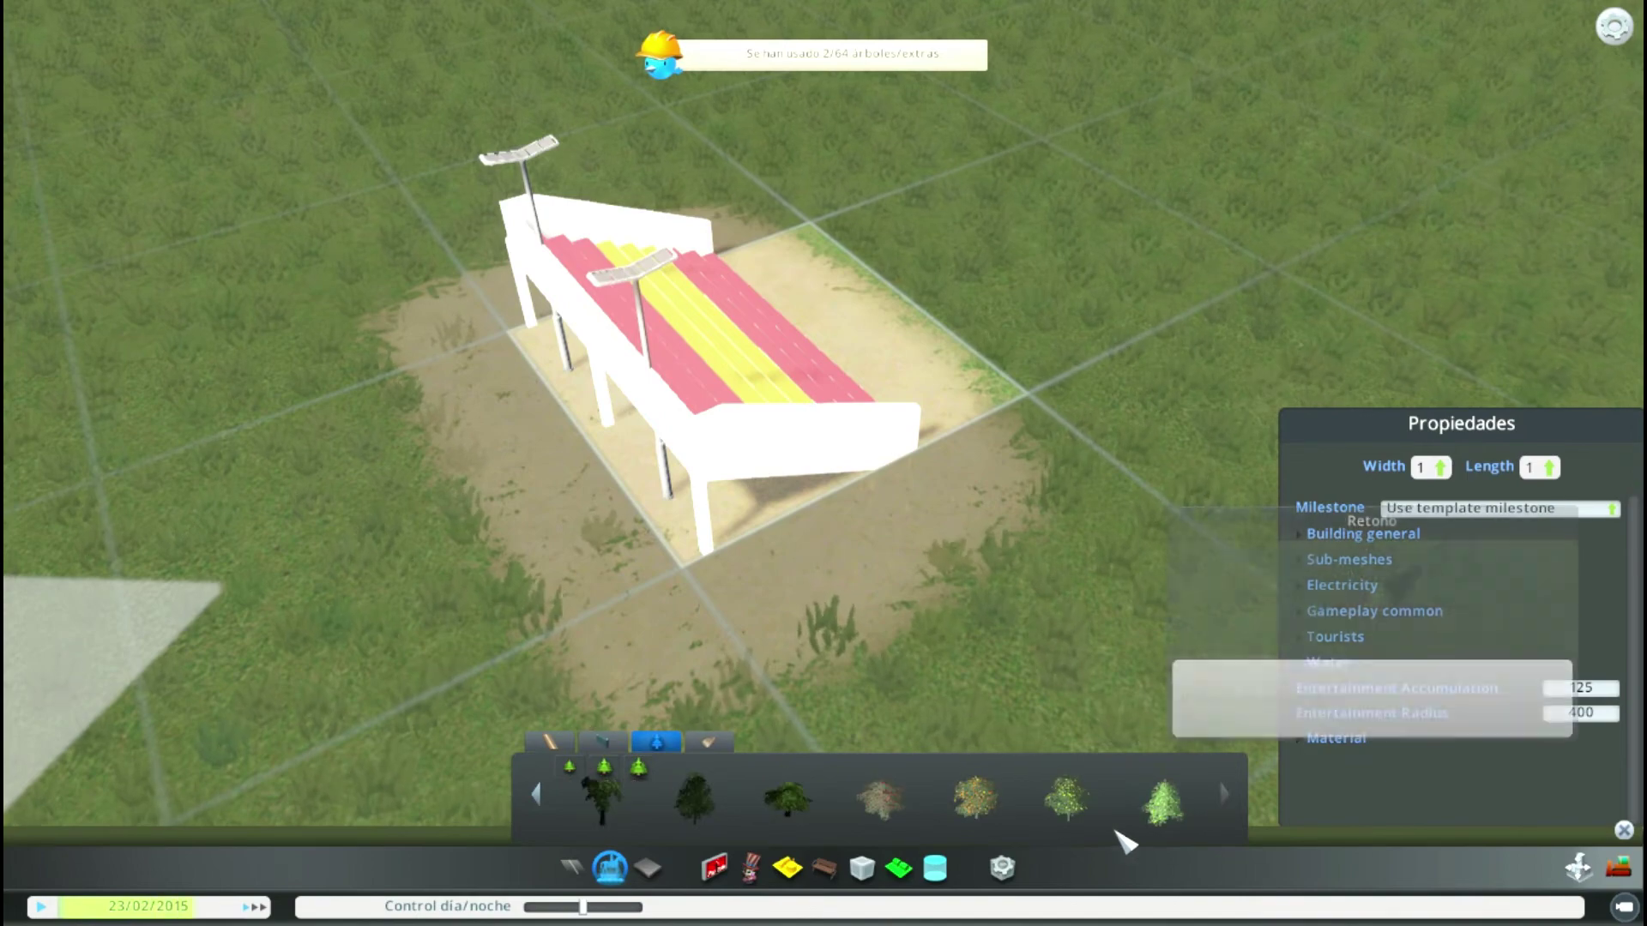
{"action": "left_click", "coordinate": [1122, 806]}
{"action": "scroll", "coordinate": [995, 802], "scroll_direction": "down", "scroll_amount": 2}
{"action": "scroll", "coordinate": [995, 802], "scroll_direction": "down", "scroll_amount": 2}
{"action": "scroll", "coordinate": [995, 802], "scroll_direction": "down", "scroll_amount": 2}
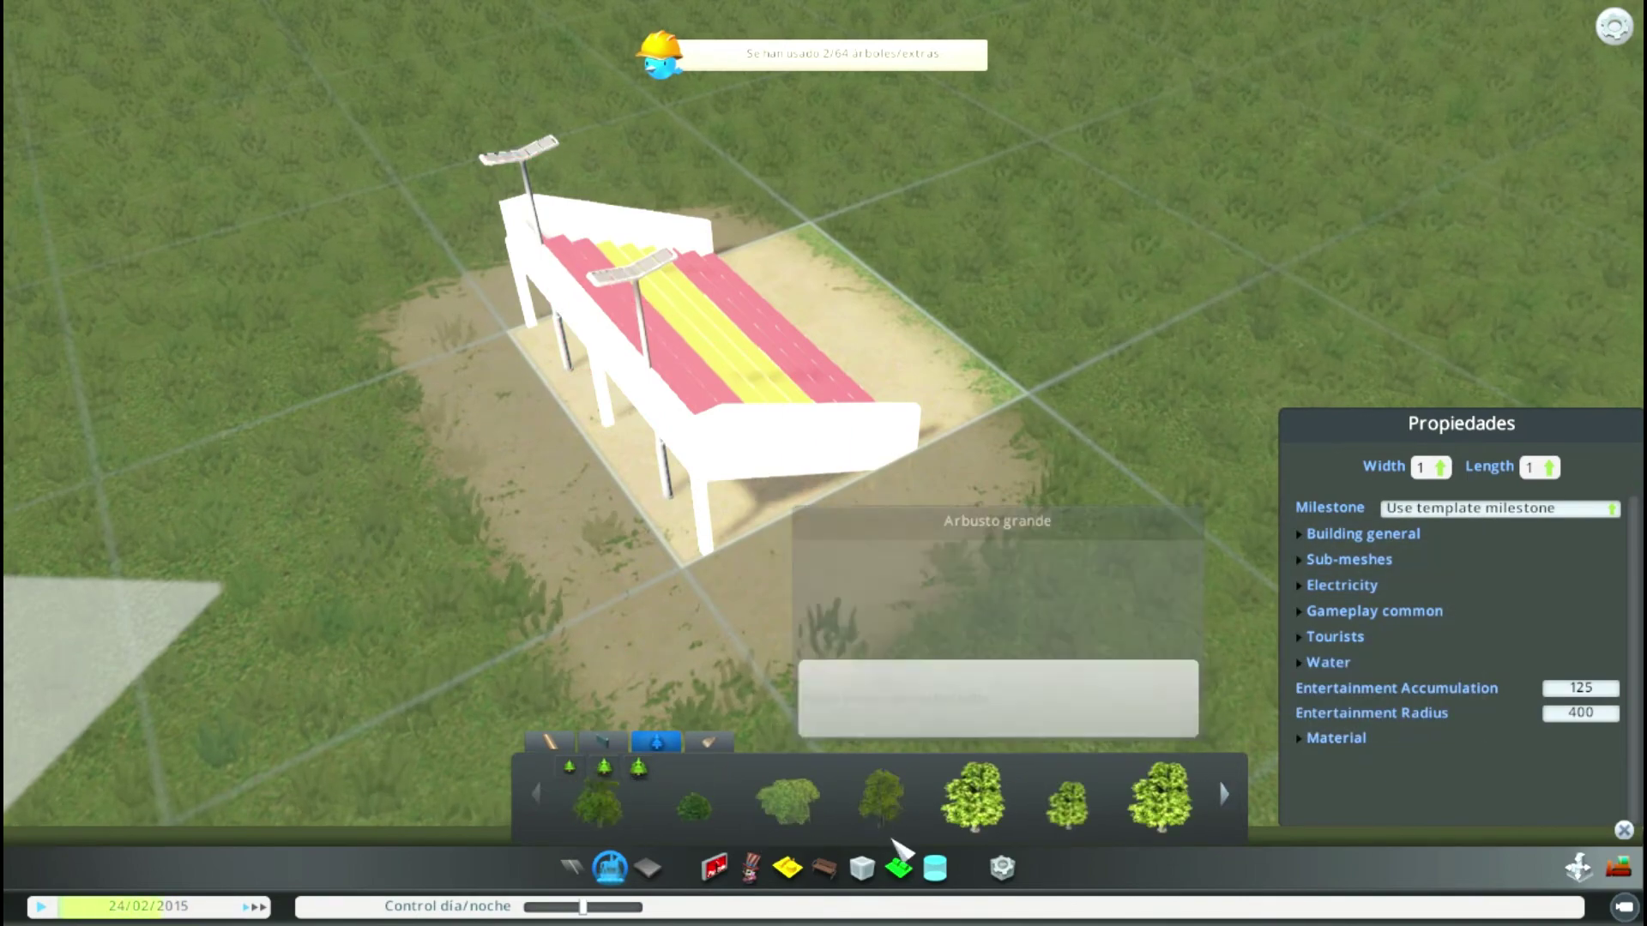
{"action": "scroll", "coordinate": [995, 802], "scroll_direction": "down", "scroll_amount": 2}
{"action": "scroll", "coordinate": [995, 802], "scroll_direction": "down", "scroll_amount": 2}
{"action": "middle_click_drag", "start_coordinate": [607, 477], "coordinate": [709, 903]}
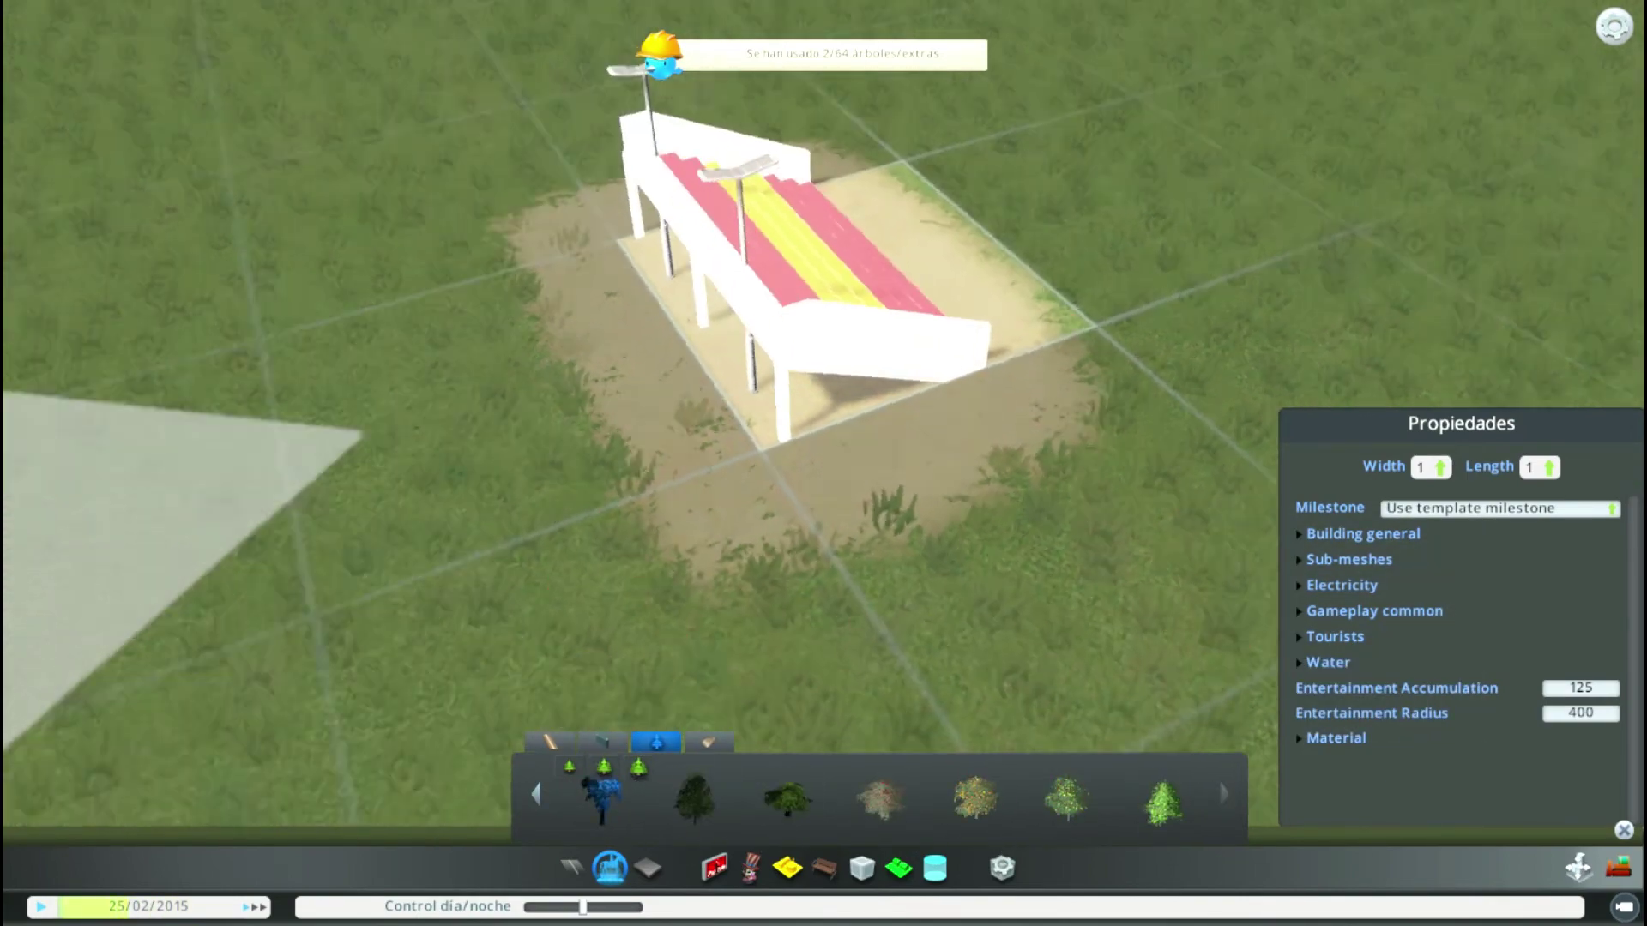
{"action": "left_click", "coordinate": [610, 868]}
{"action": "middle_click_drag", "start_coordinate": [610, 772], "coordinate": [772, 600]}
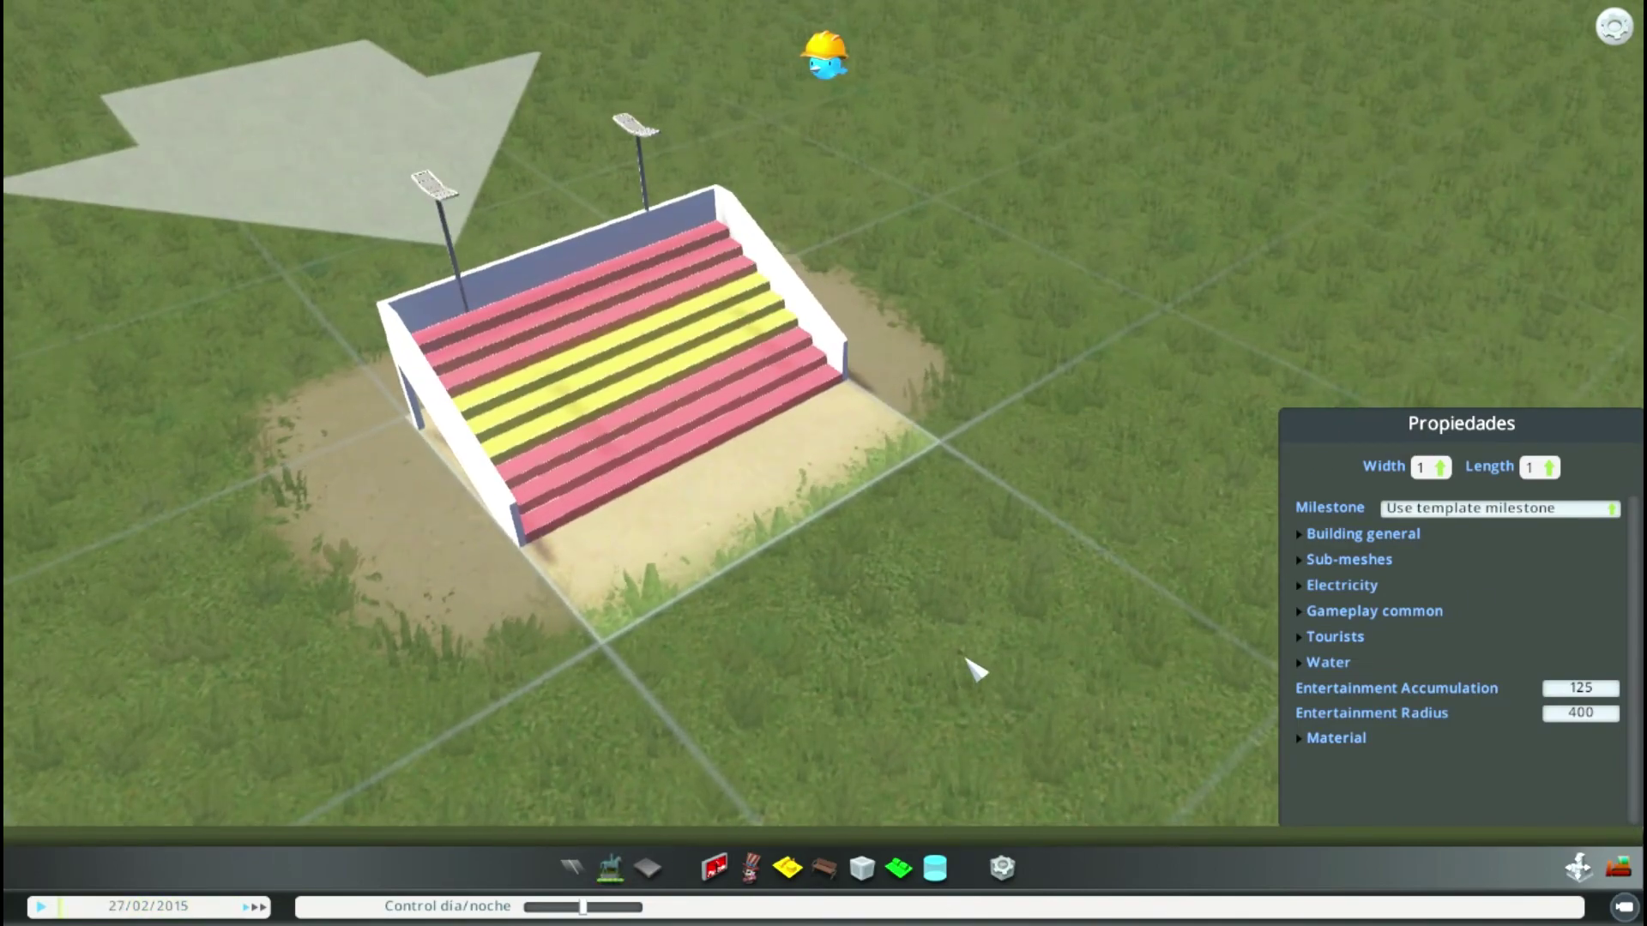
{"action": "middle_click_drag", "start_coordinate": [978, 669], "coordinate": [1268, 369]}
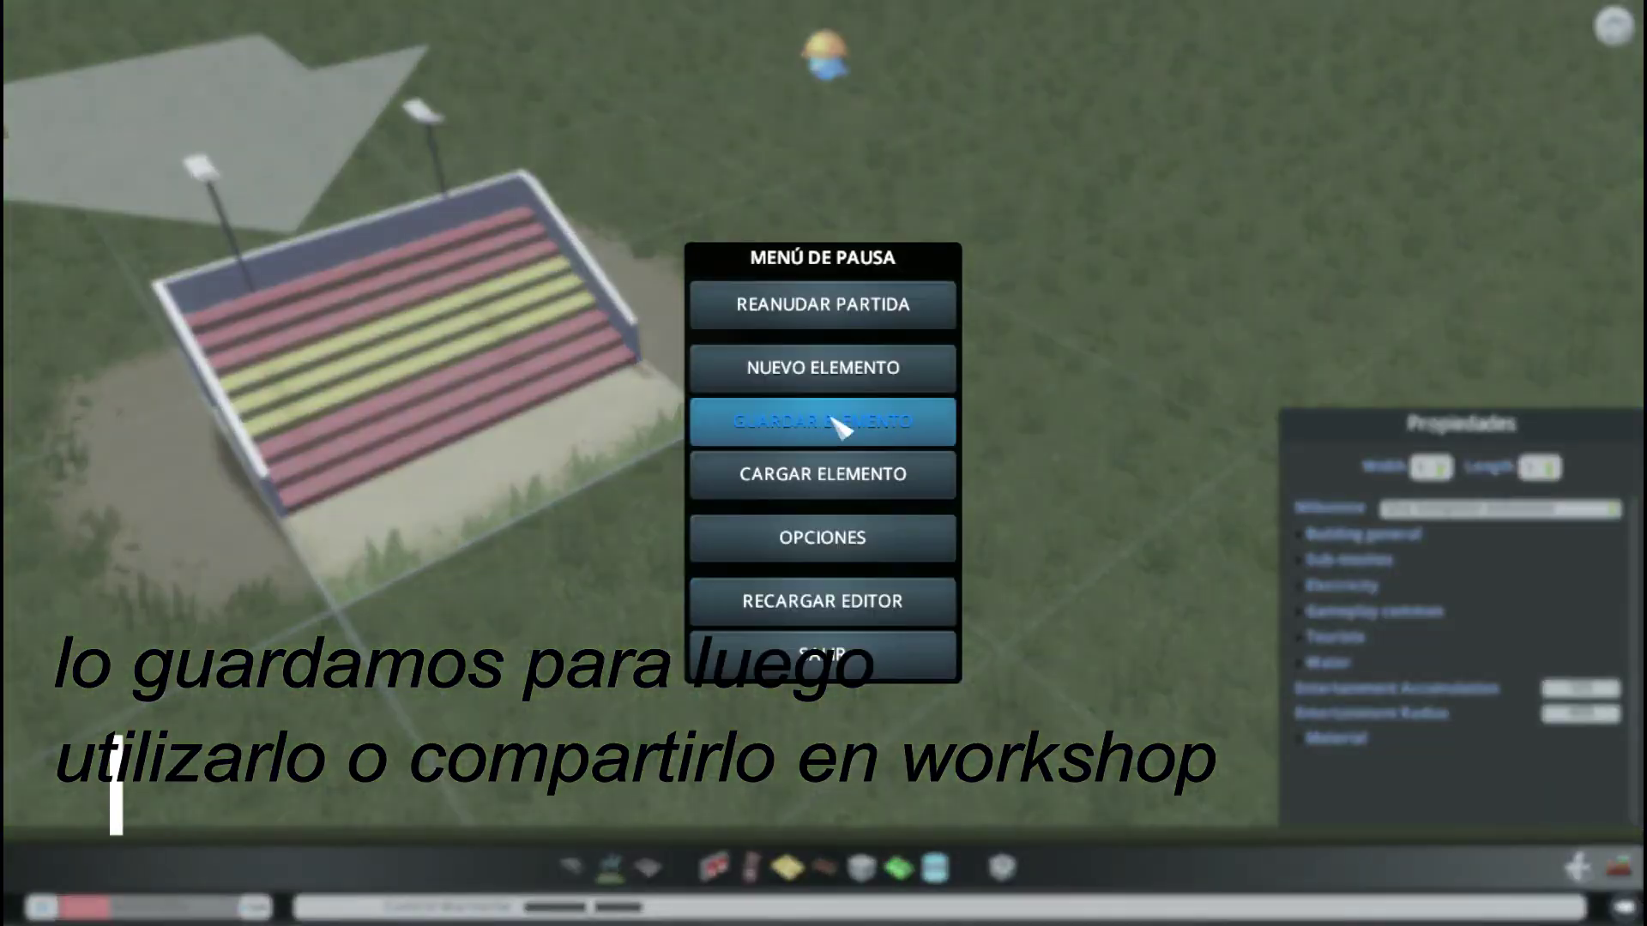
Step: Save the asset as 'tribuna' with the stand picture (2/2) as its popup image
{"action": "left_click", "coordinate": [836, 426]}
{"action": "type", "text": "tribuna"}
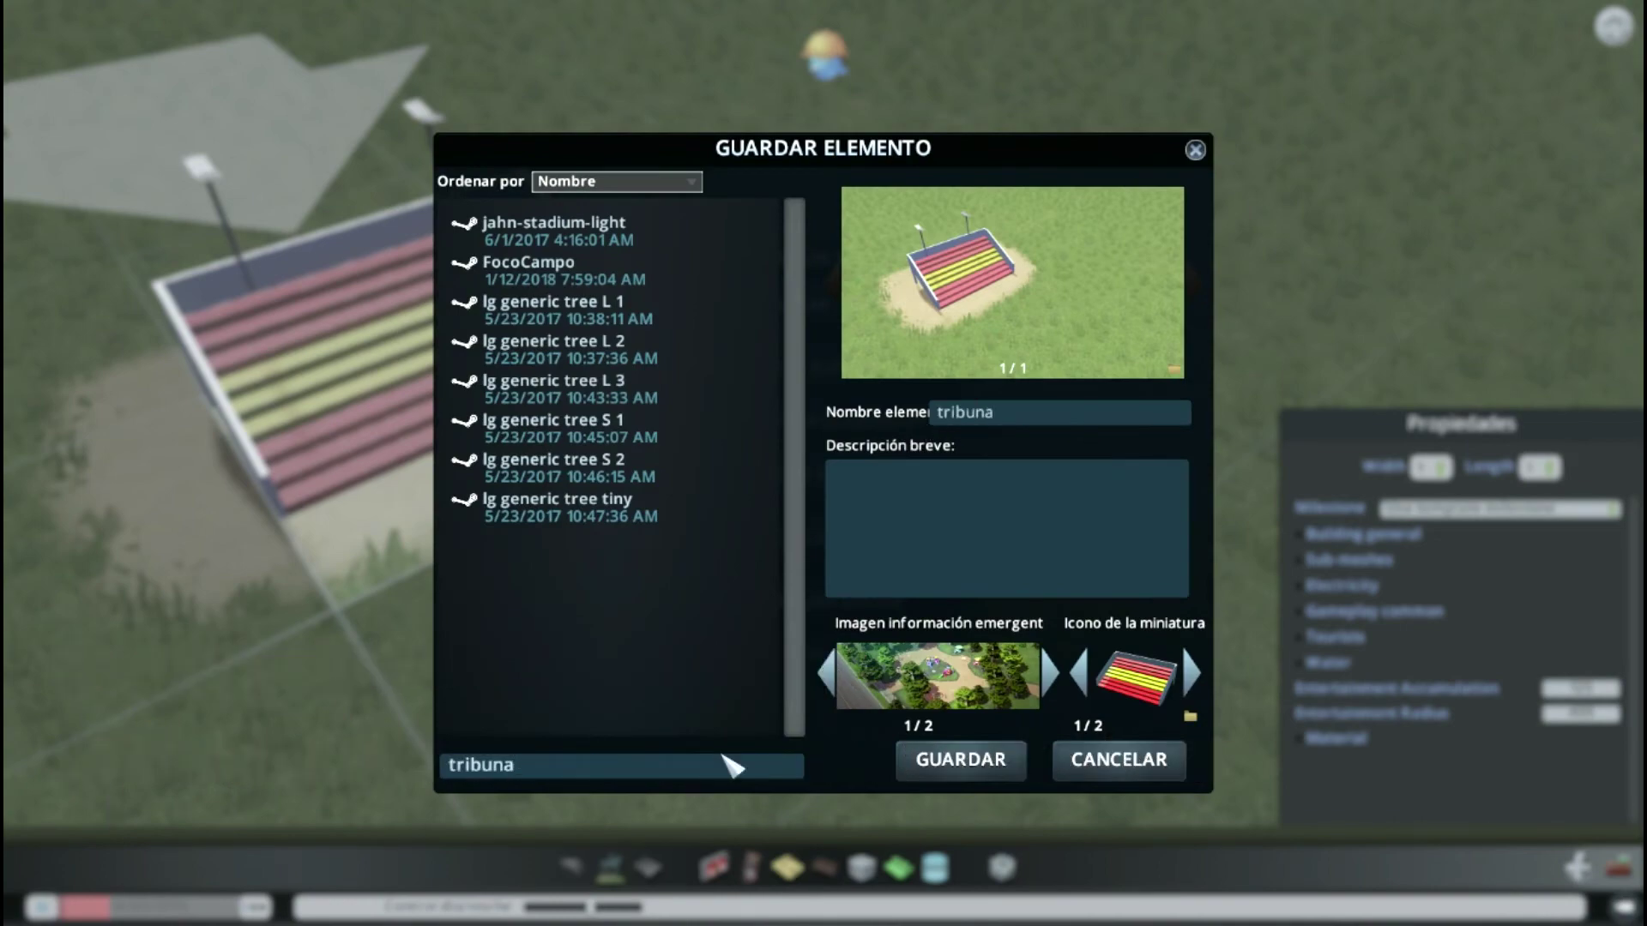
{"action": "left_click", "coordinate": [1050, 674]}
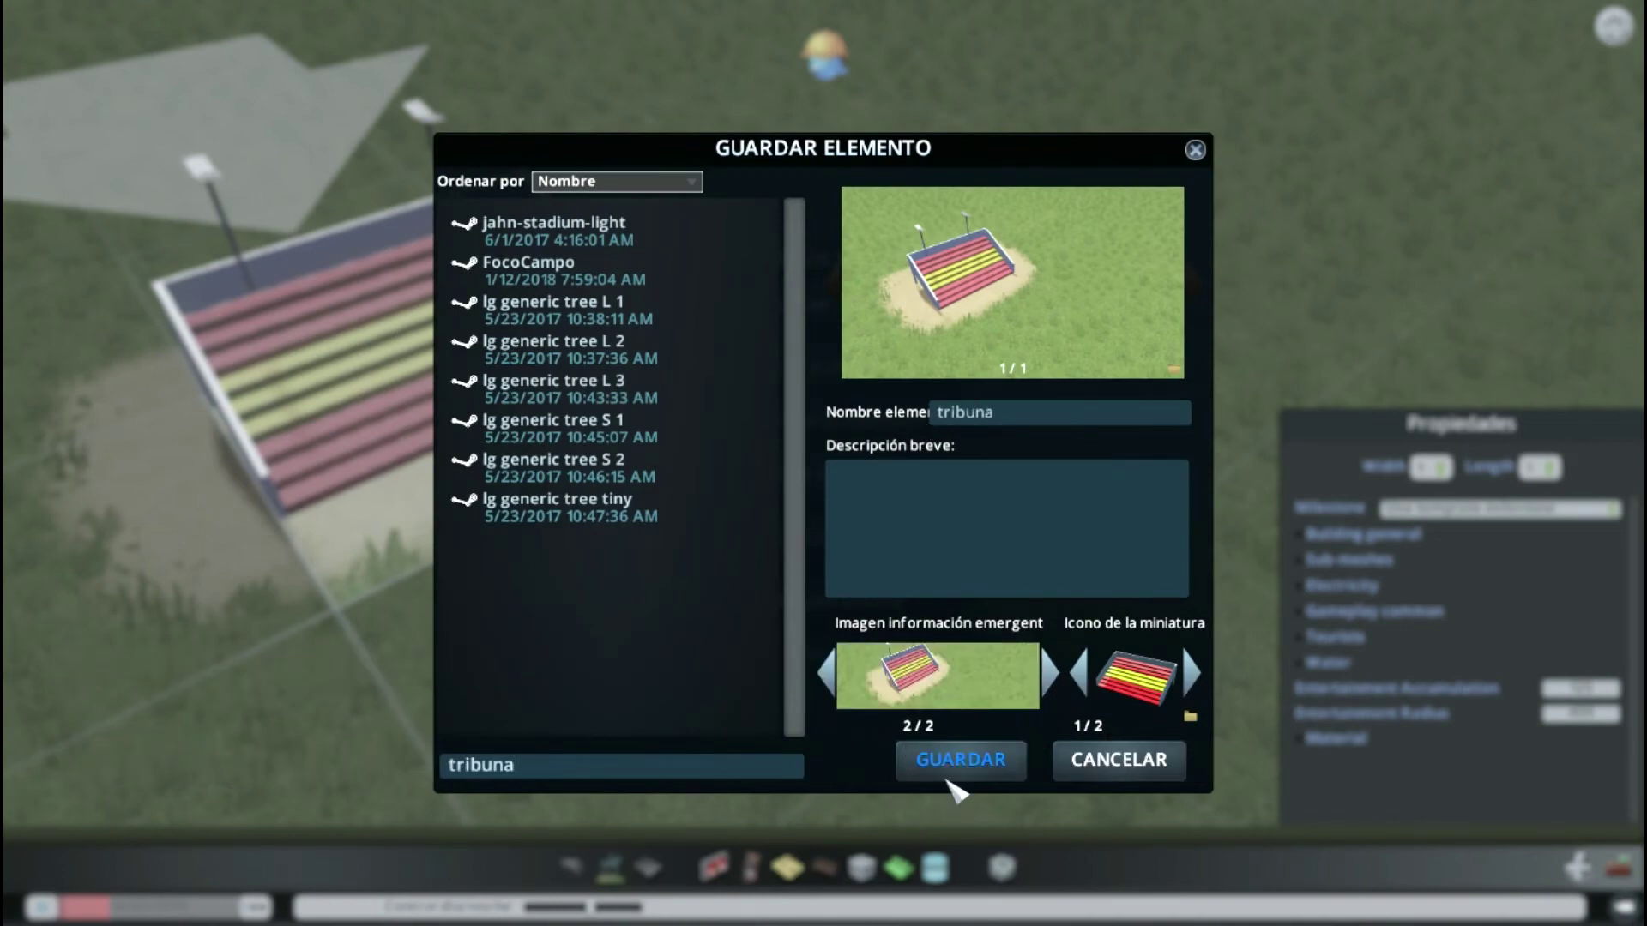
{"action": "left_click", "coordinate": [1012, 755]}
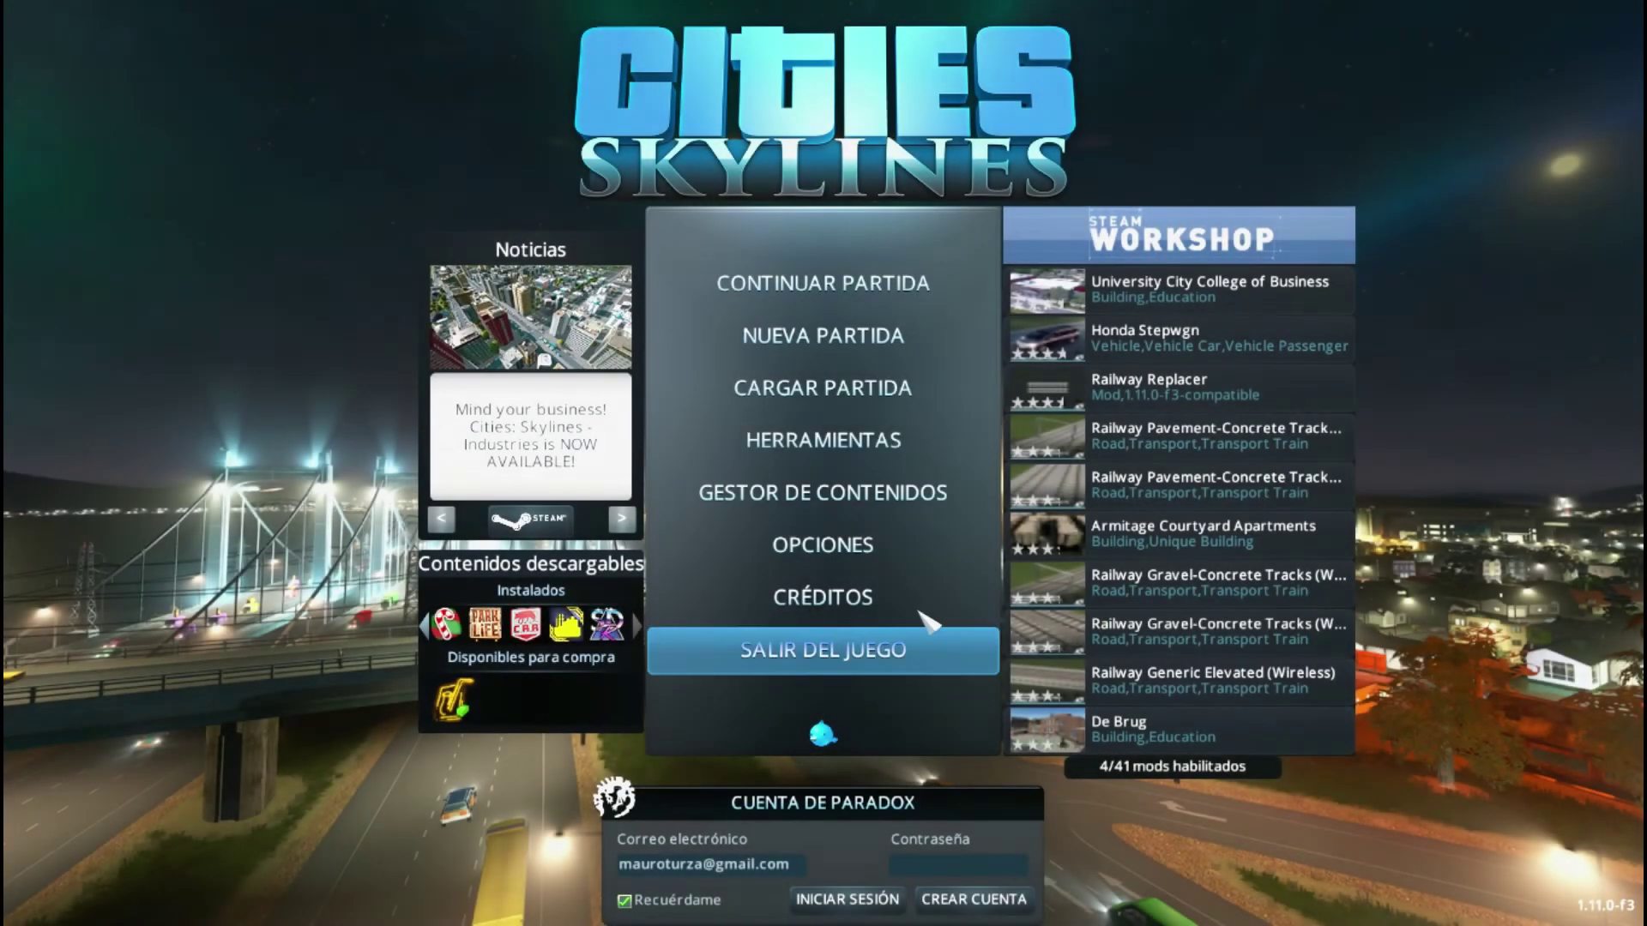
Step: Find 'tribuna' among saved assets, add a short description and publish it to Workshop
{"action": "left_click", "coordinate": [824, 492]}
{"action": "left_click", "coordinate": [274, 283]}
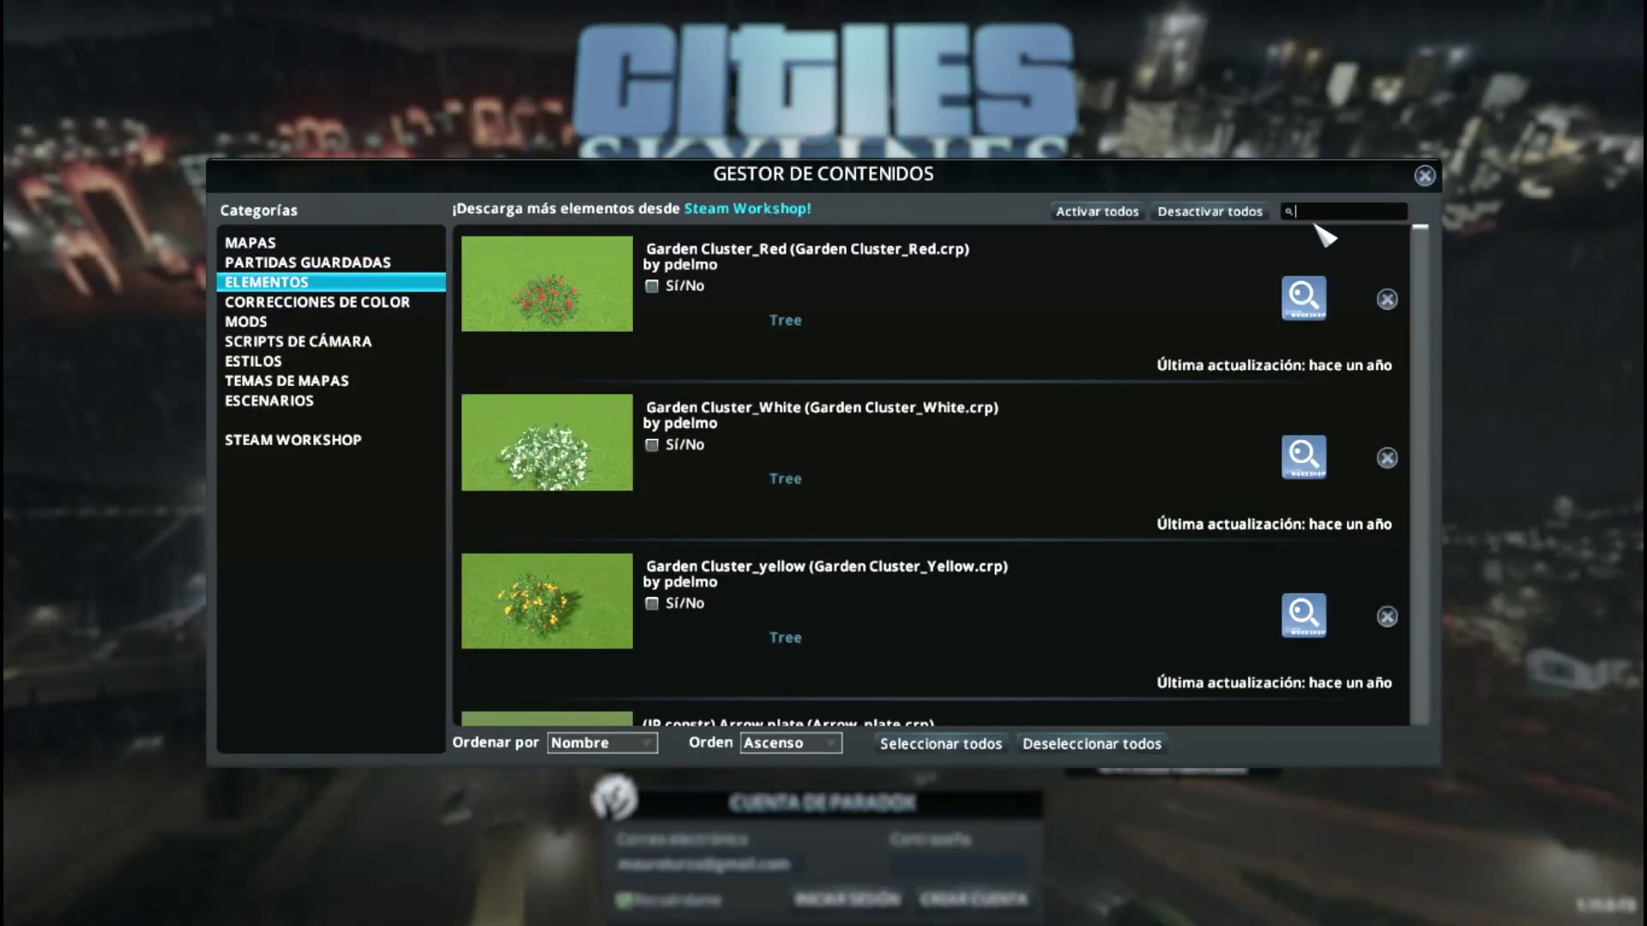
{"action": "type", "text": "tribuna"}
{"action": "left_click", "coordinate": [706, 318]}
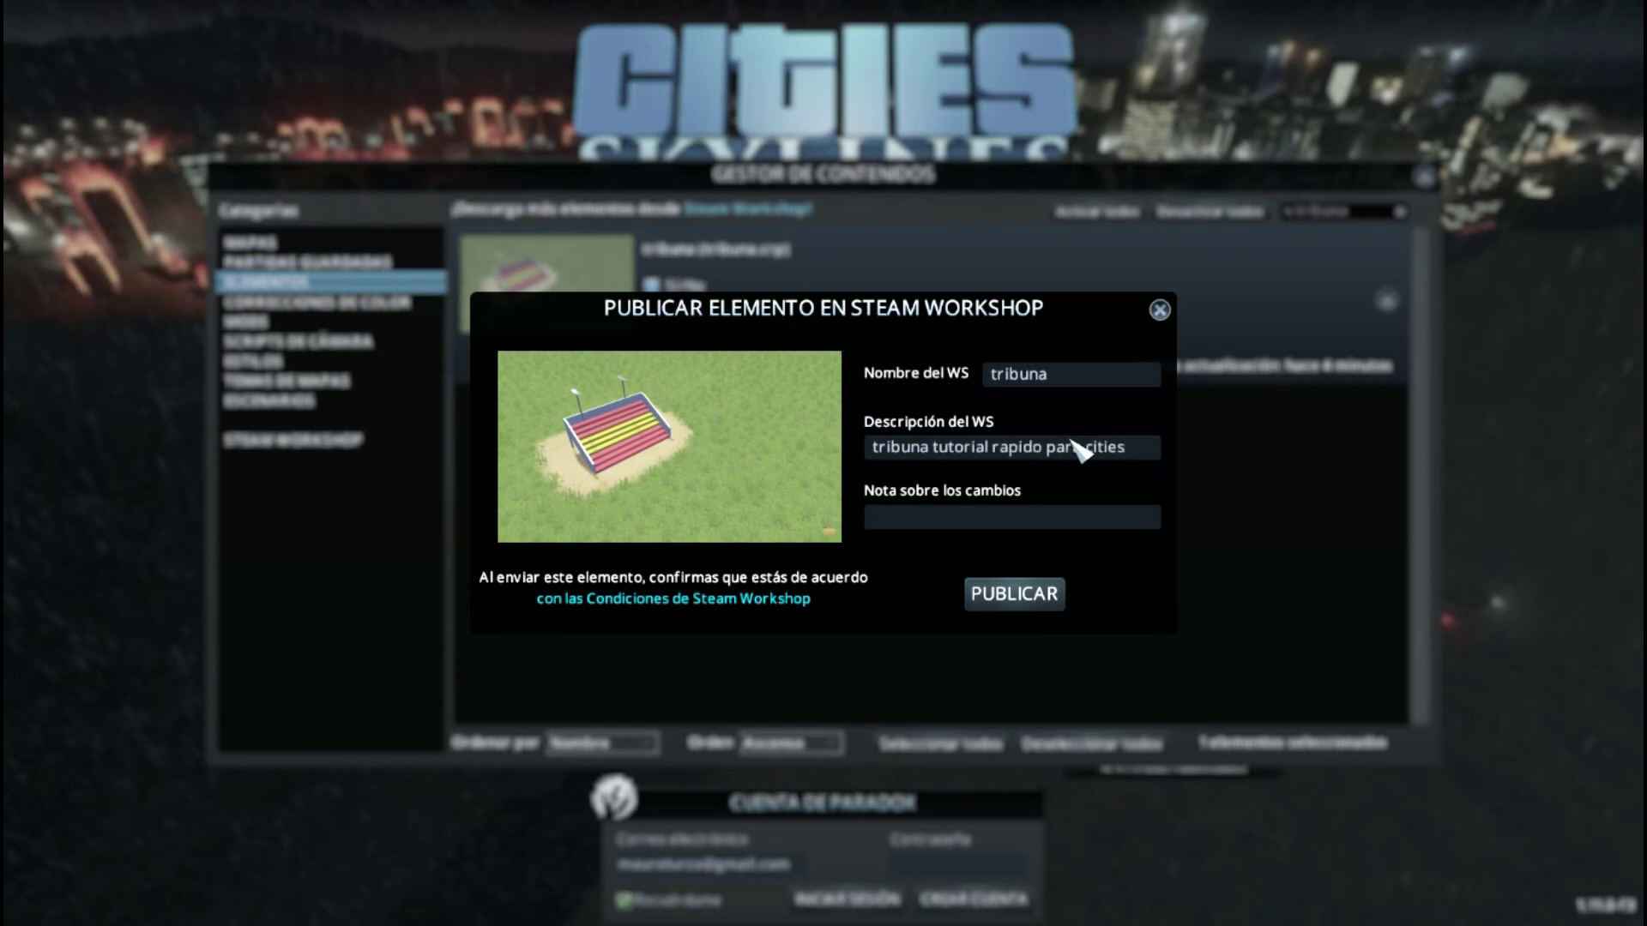
{"action": "type", "text": "ino :)"}
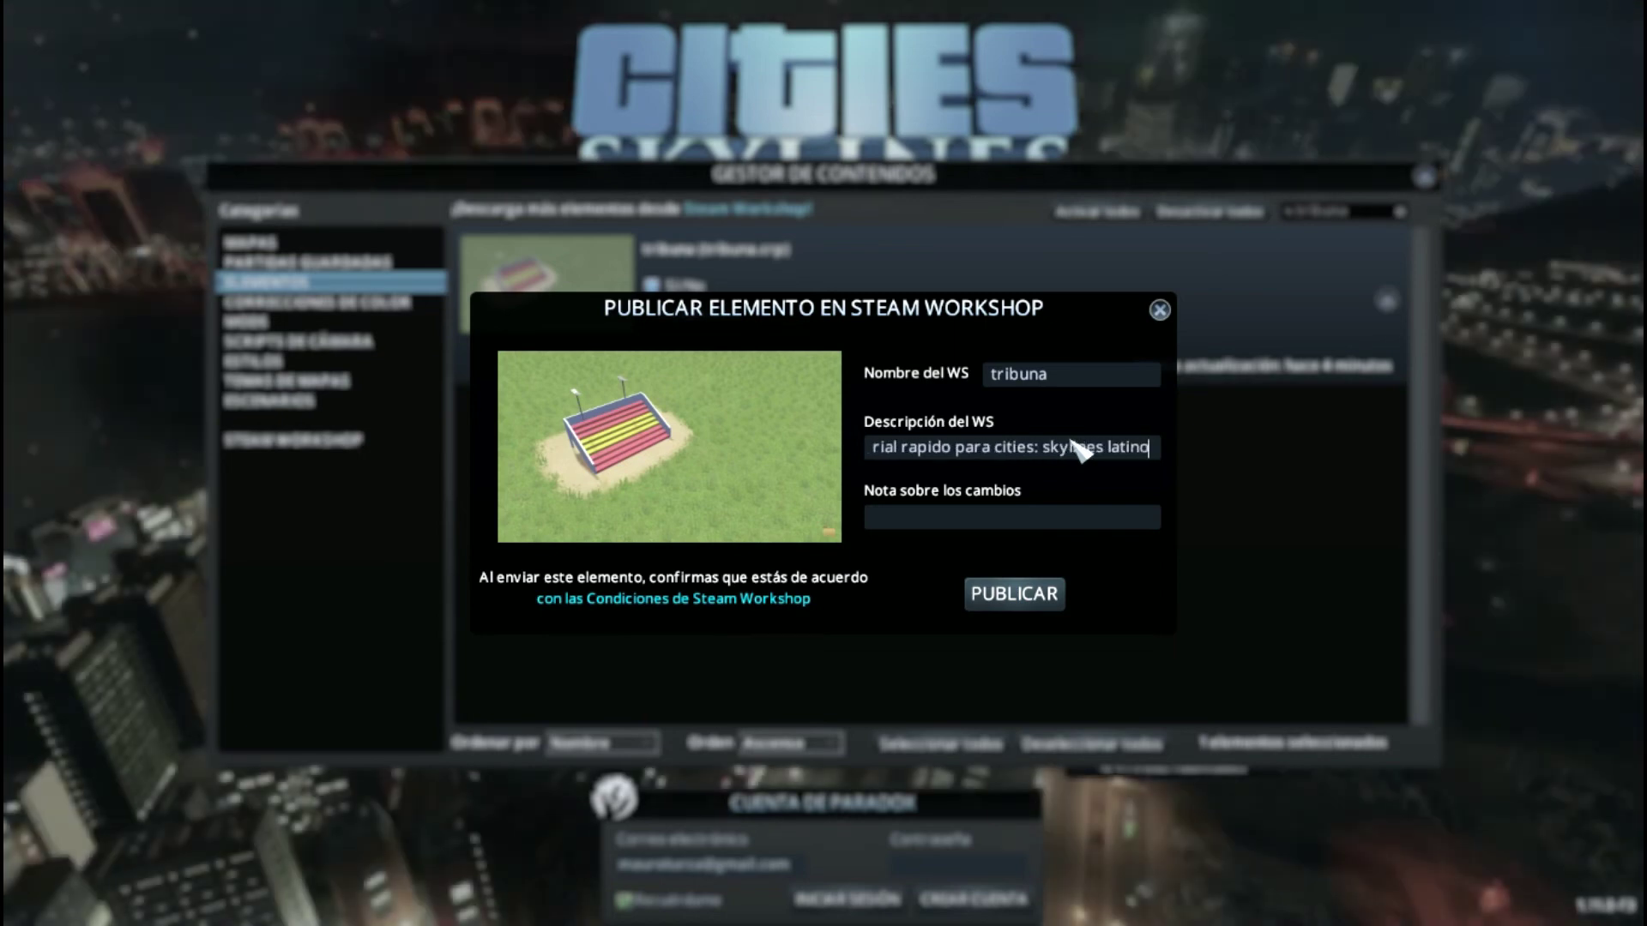
{"action": "left_click", "coordinate": [1016, 600]}
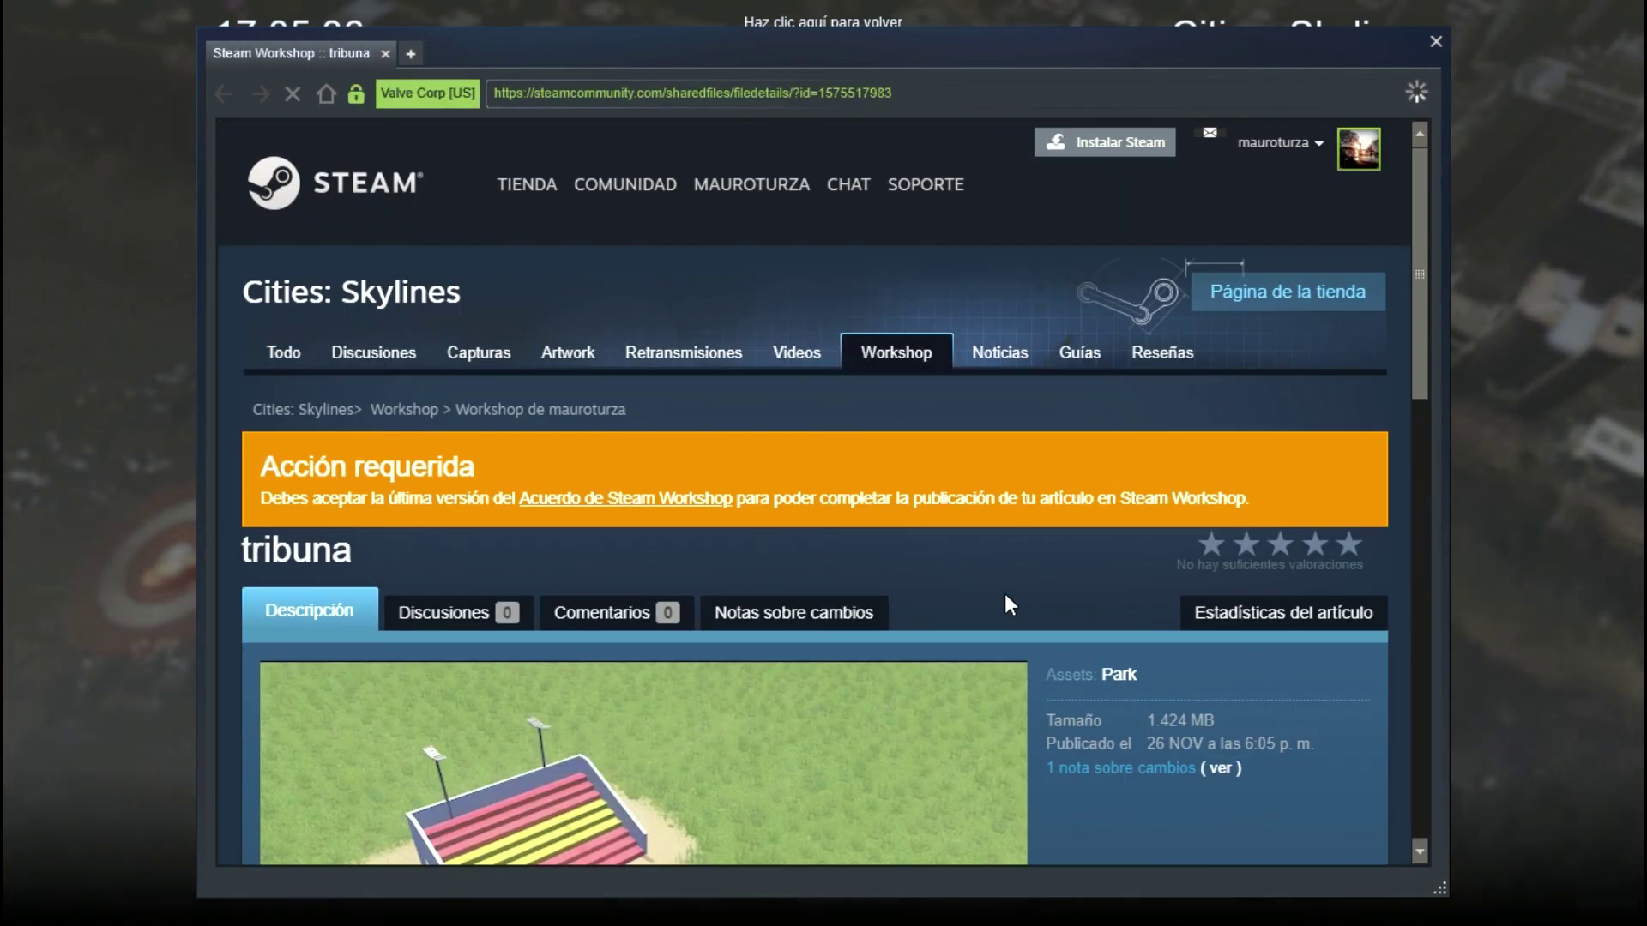
Step: View the Steam Workshop agreement, then scroll the tribuna item page to its preview
{"action": "left_click", "coordinate": [609, 498]}
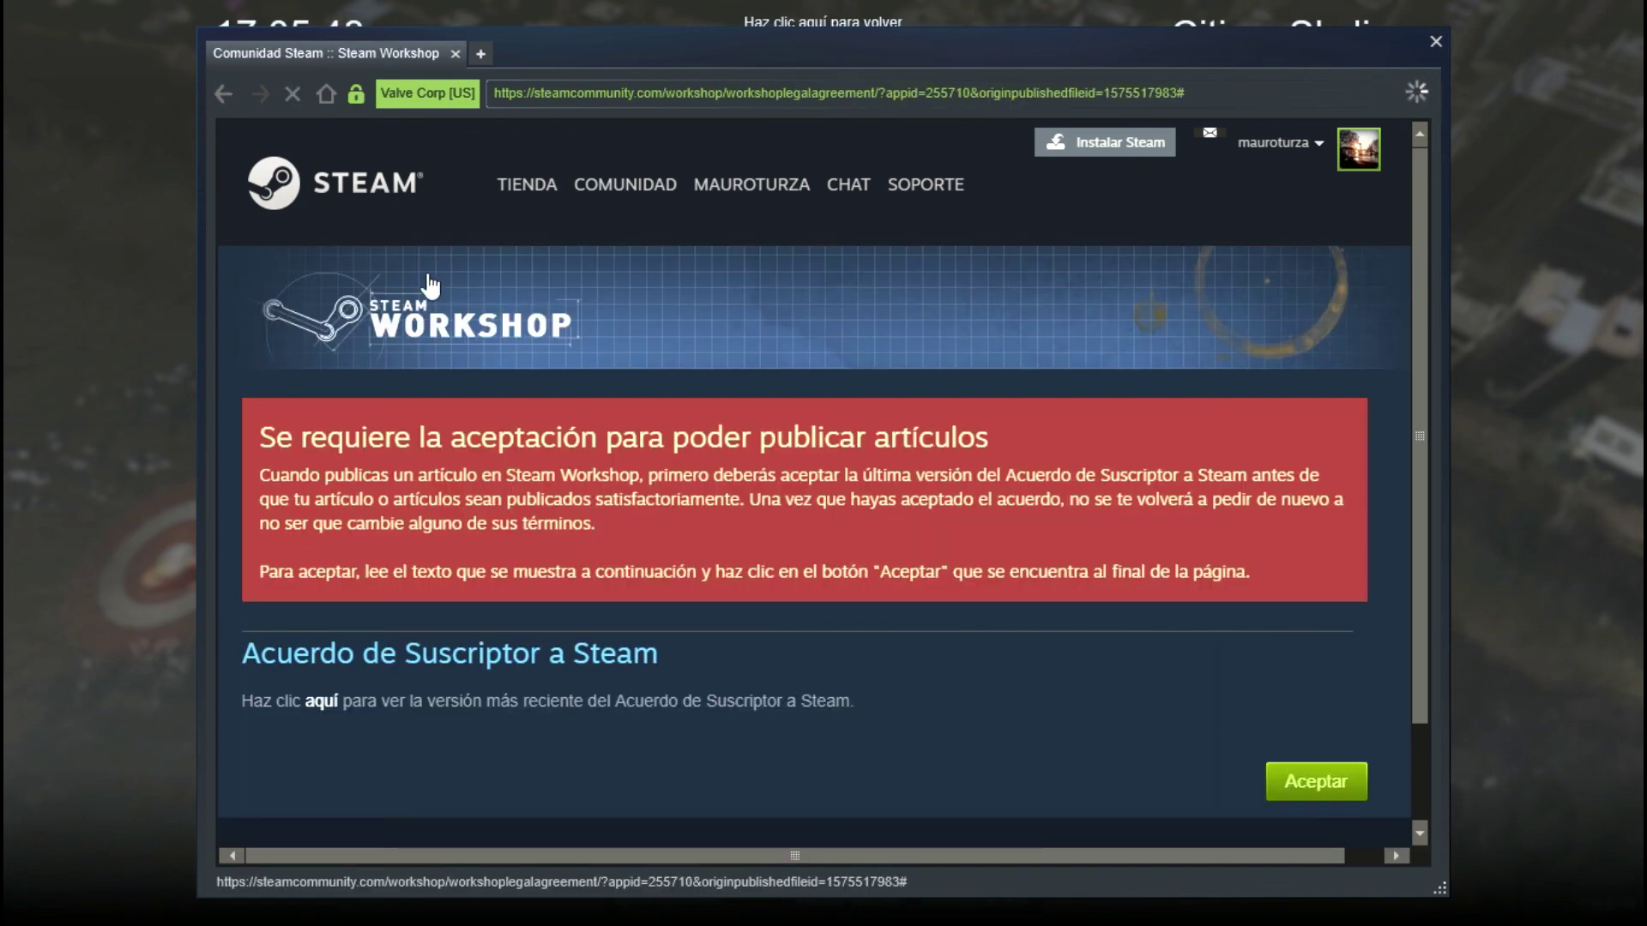
{"action": "scroll", "coordinate": [703, 424], "scroll_direction": "down", "scroll_amount": 6}
{"action": "scroll", "coordinate": [717, 457], "scroll_direction": "up", "scroll_amount": 3}
{"action": "scroll", "coordinate": [716, 457], "scroll_direction": "up", "scroll_amount": 1}
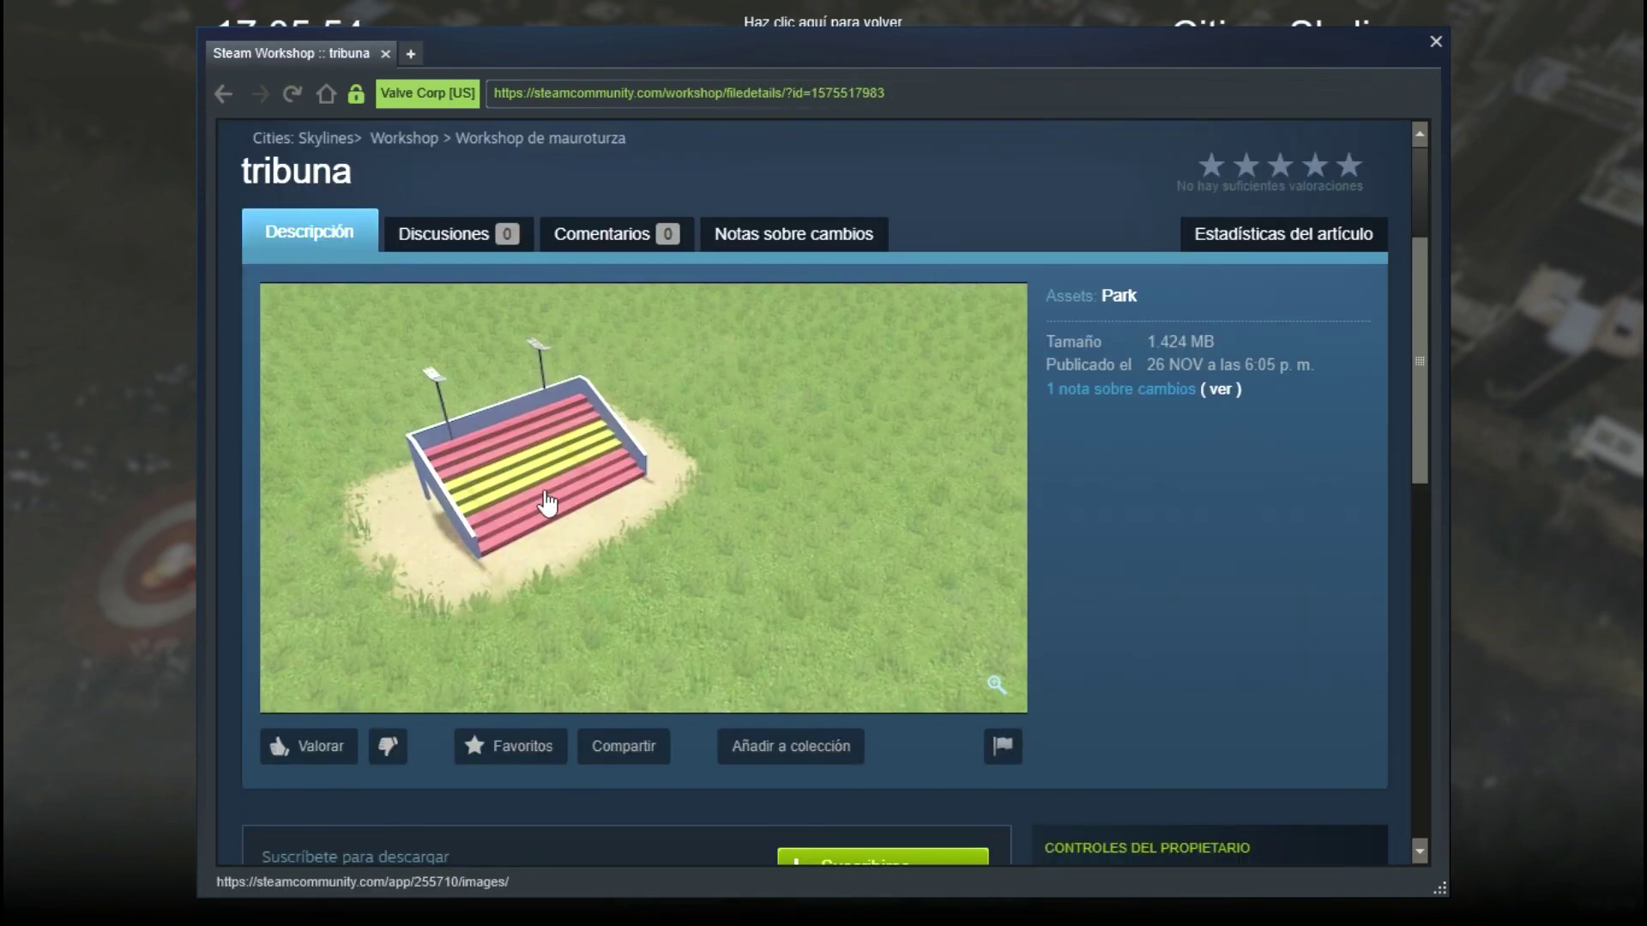